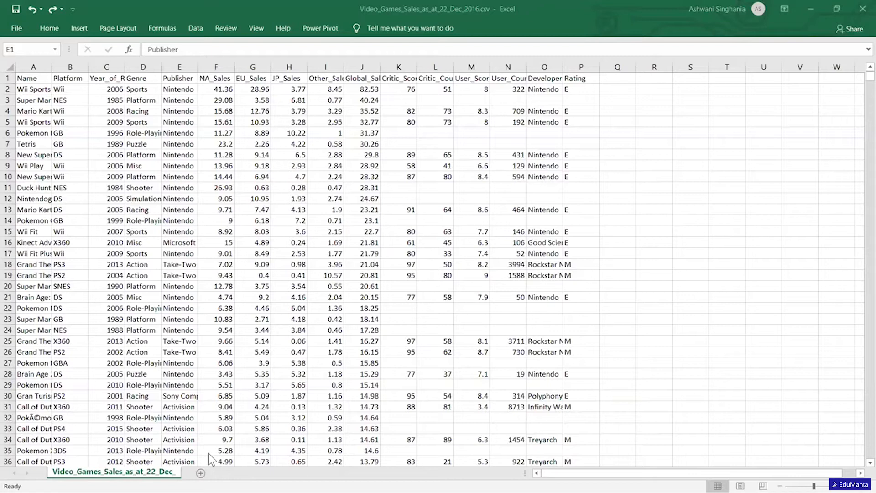
Review the Name, Platform, Year_of_Release, Genre and Publisher columns and the regional and global sales values of the first game.
click(35, 65)
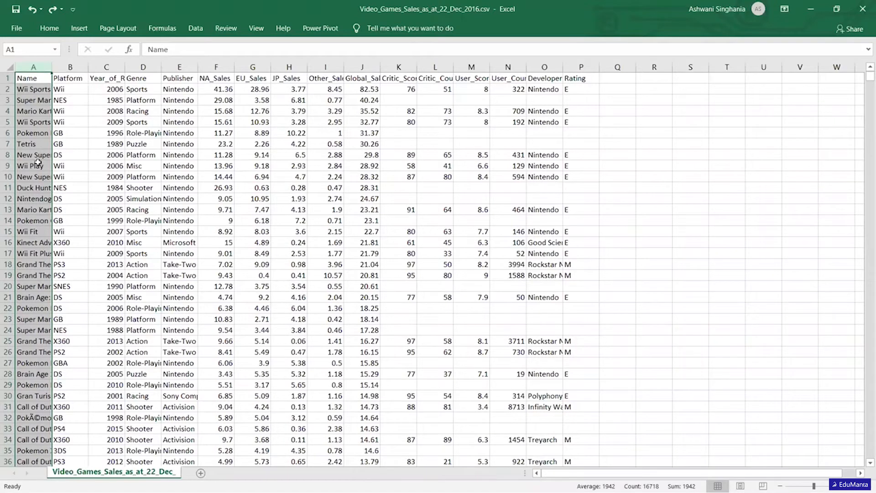
click(73, 64)
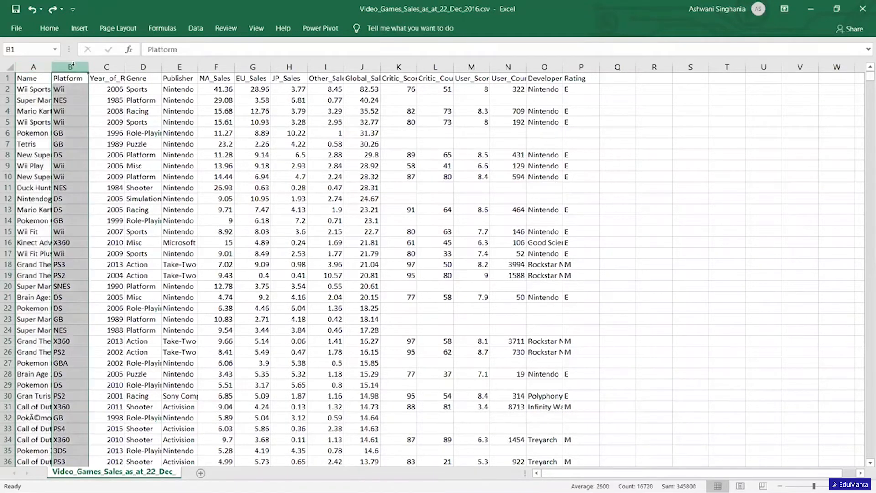
click(110, 64)
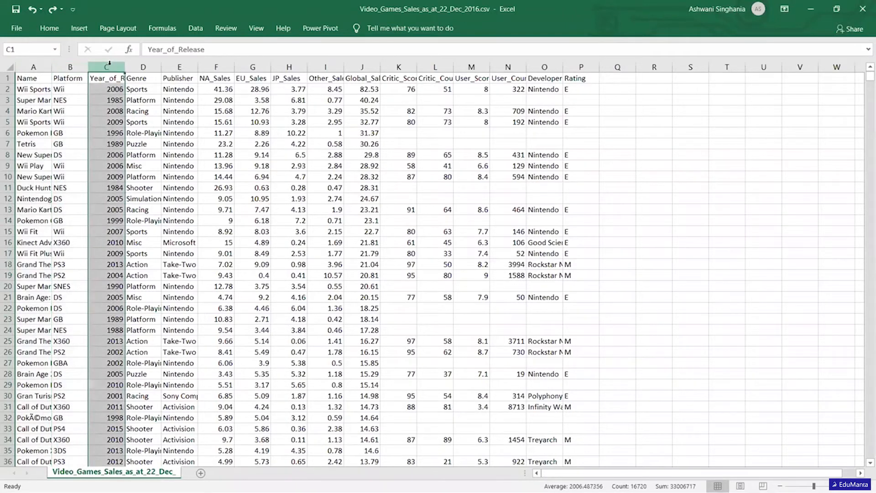
click(150, 67)
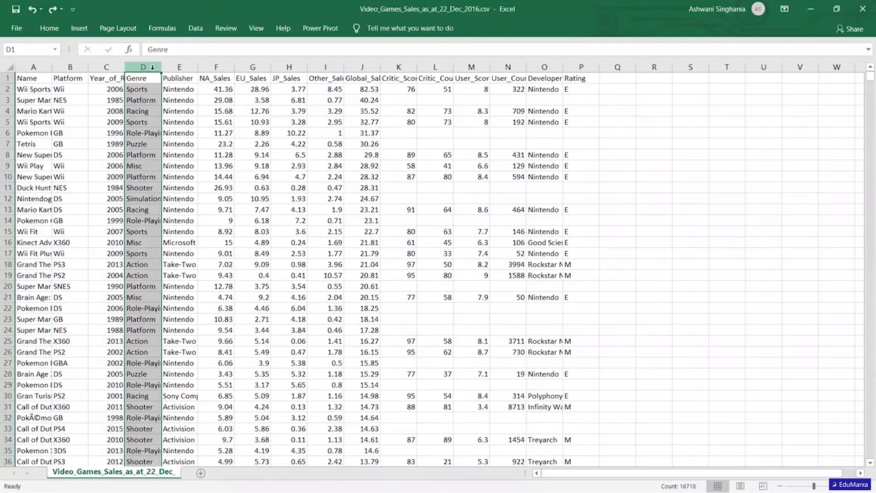
click(181, 67)
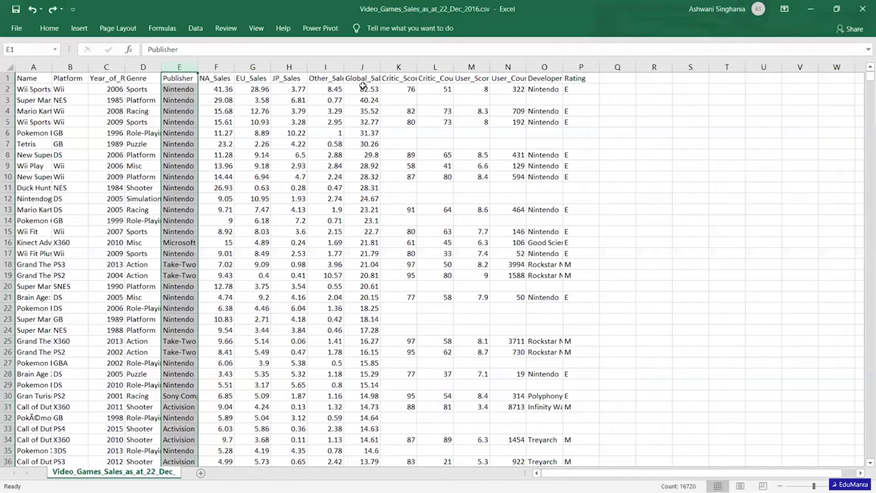
drag(214, 88, 332, 89)
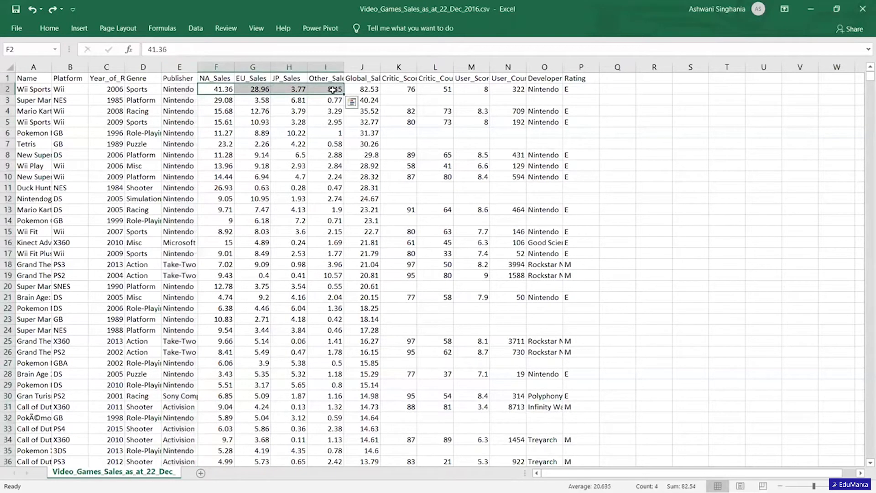
click(372, 90)
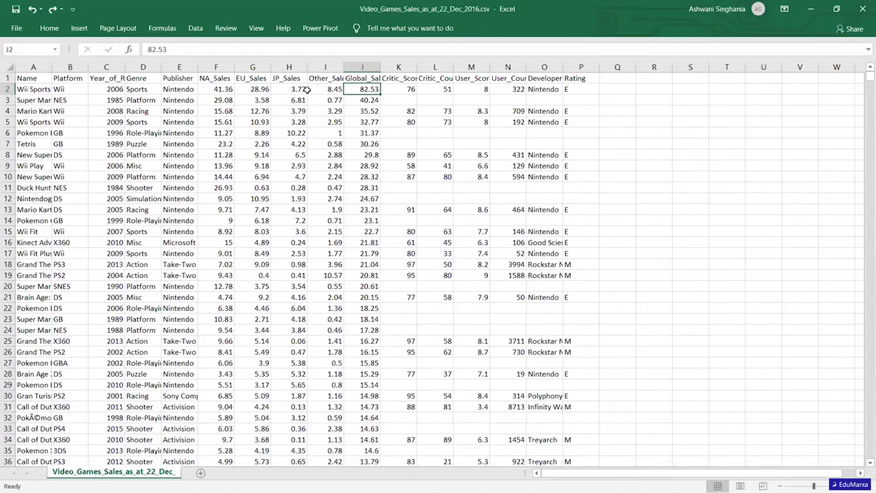
Widen columns A through P to one equal width so that the full Year_of_Release header fits.
drag(40, 69, 593, 67)
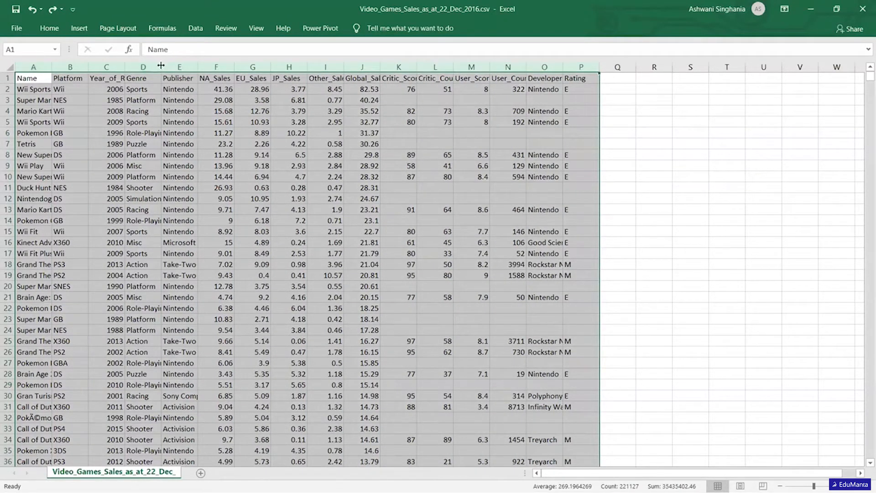
drag(163, 66, 210, 66)
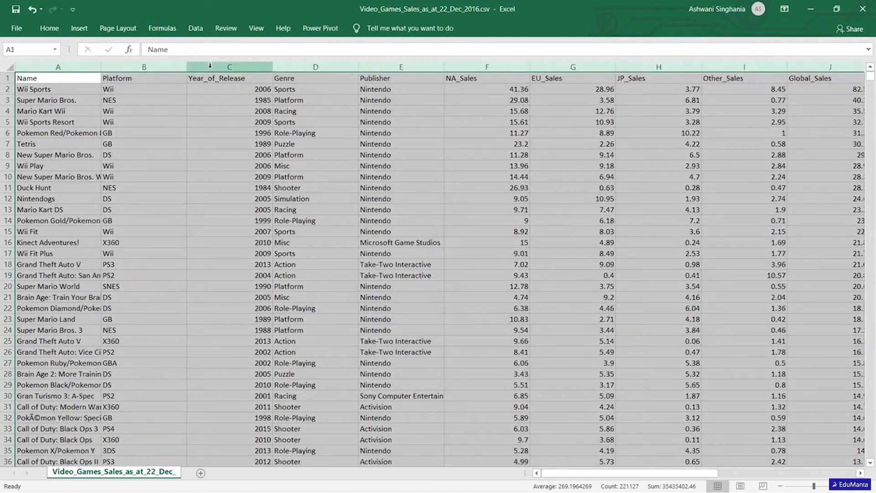
drag(270, 66, 248, 66)
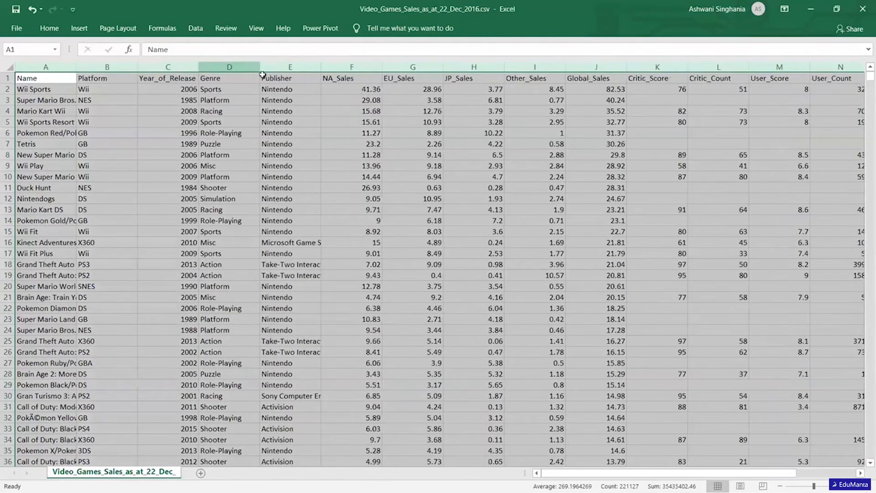
click(326, 120)
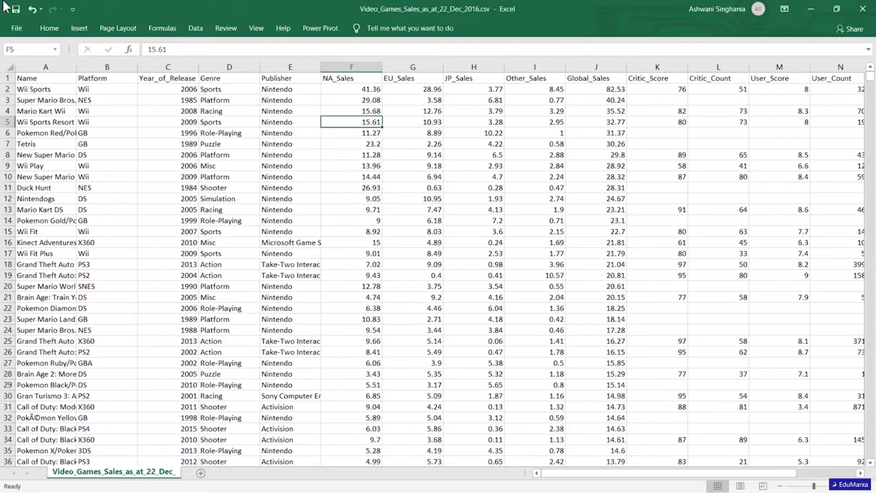
Remove duplicate rows from the dataset, comparing all columns and treating the first row as headers.
click(51, 29)
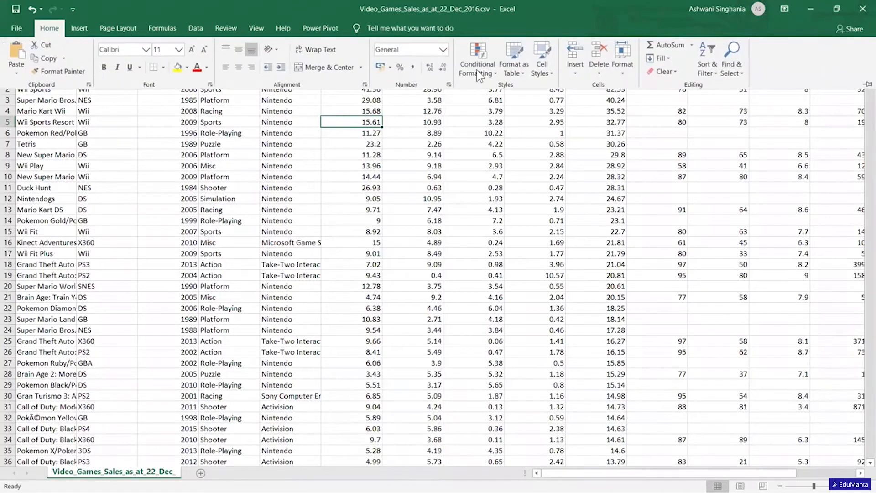
click(195, 29)
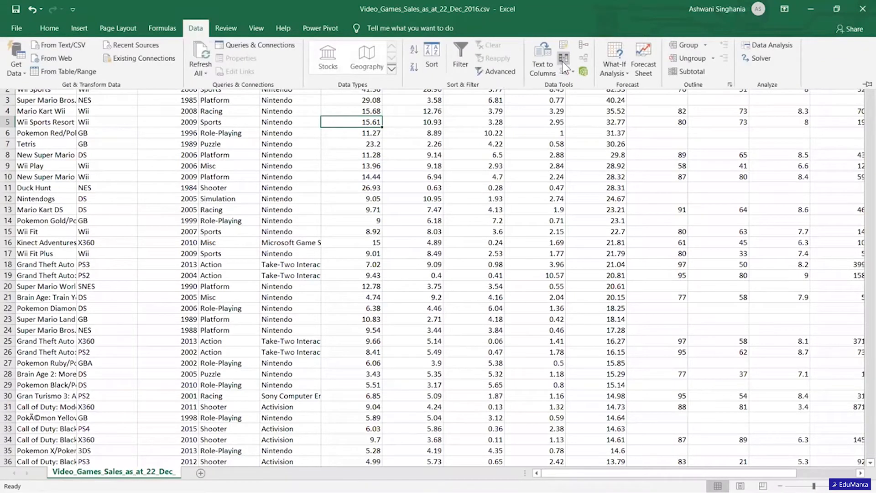
click(561, 61)
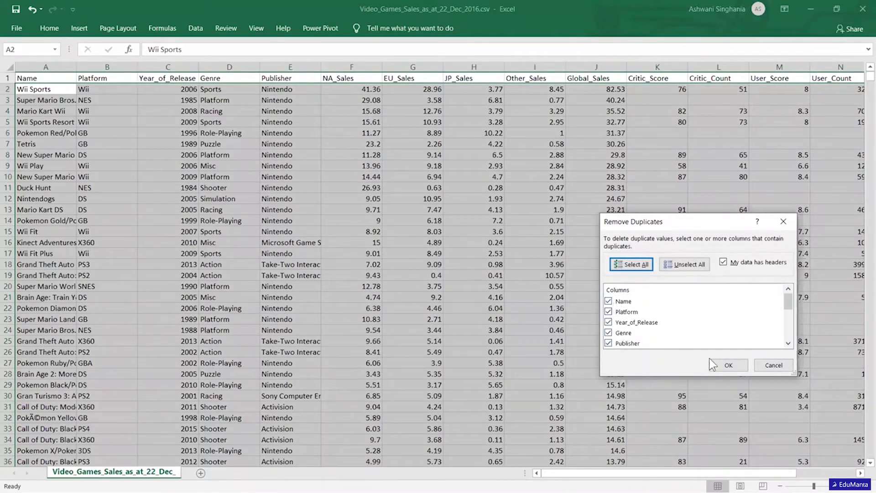
click(728, 365)
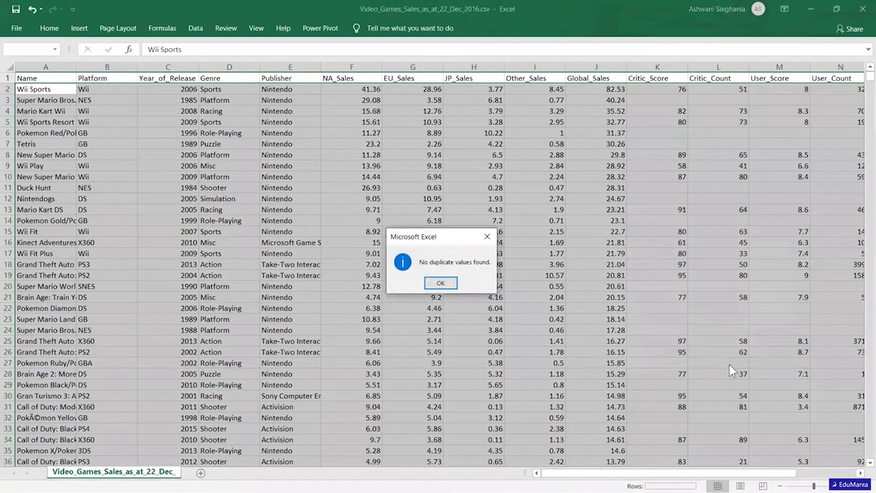
click(440, 284)
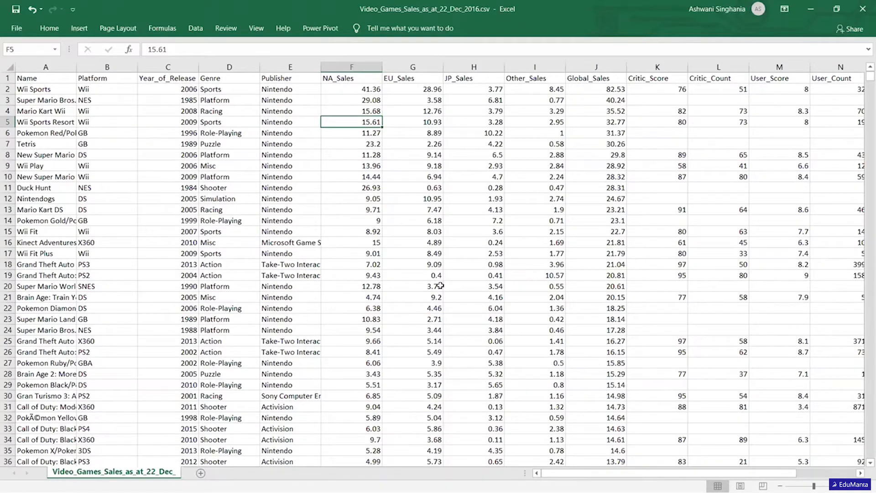
click(489, 221)
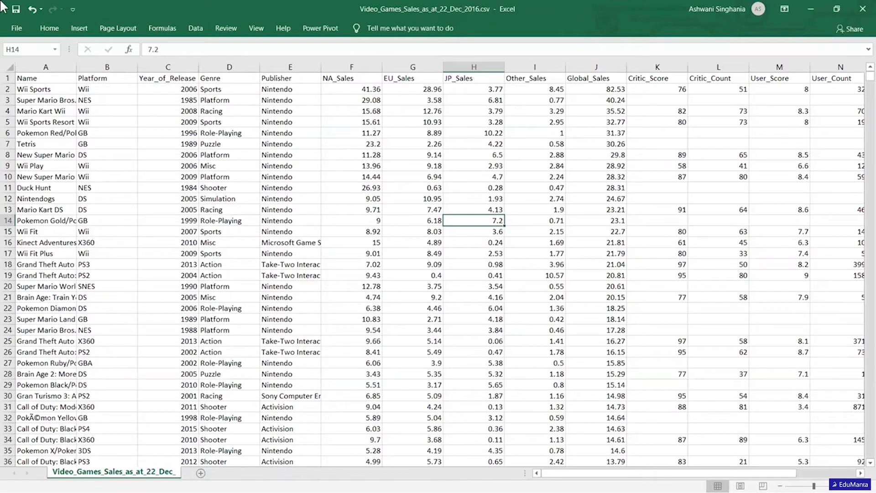
click(15, 29)
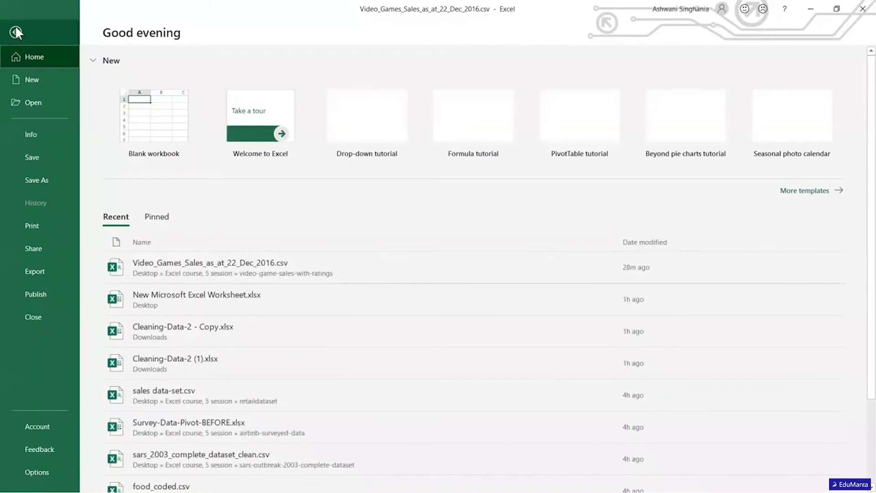
click(17, 32)
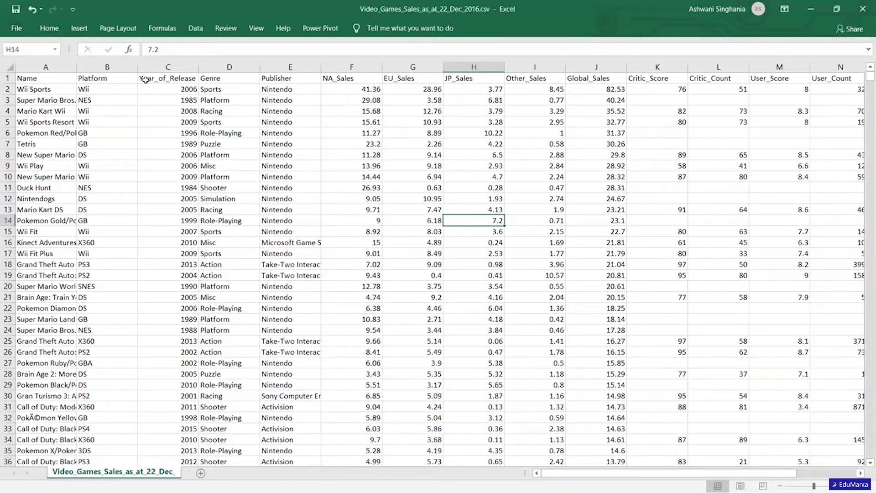
Locate all blank cells in the dataset with Go To Special, and clear the selection after viewing them.
key(ctrl+g)
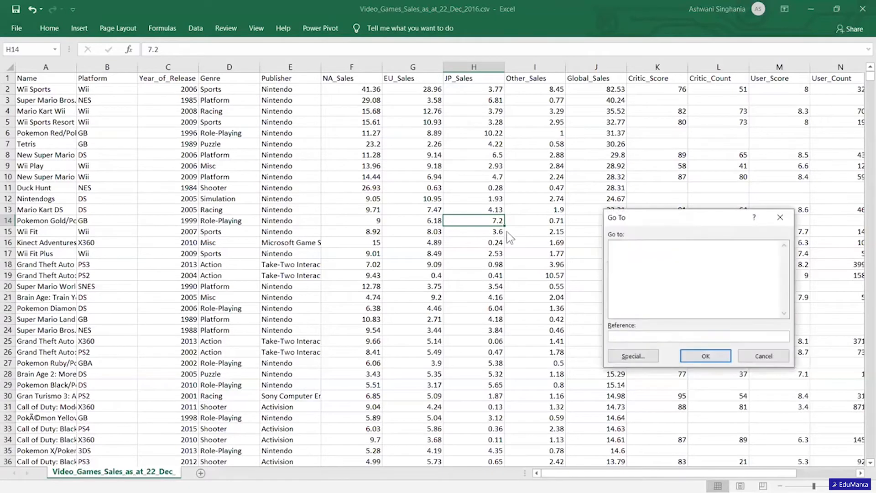
click(626, 357)
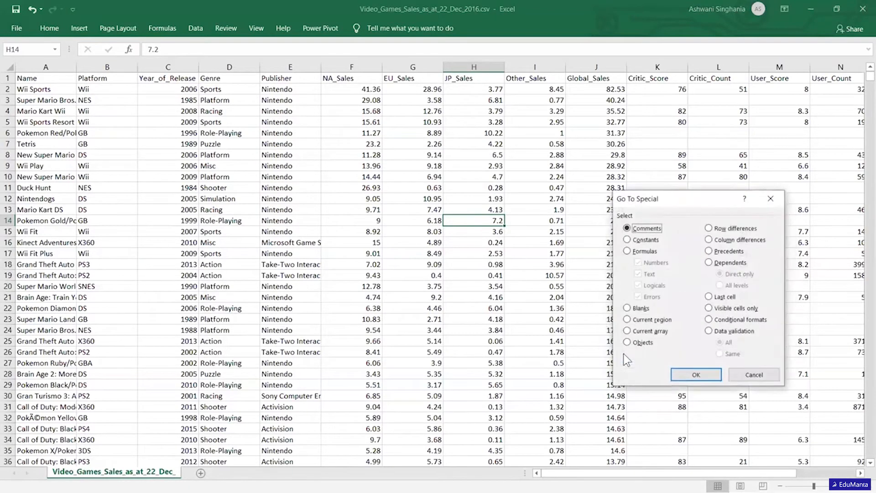
click(627, 308)
click(690, 376)
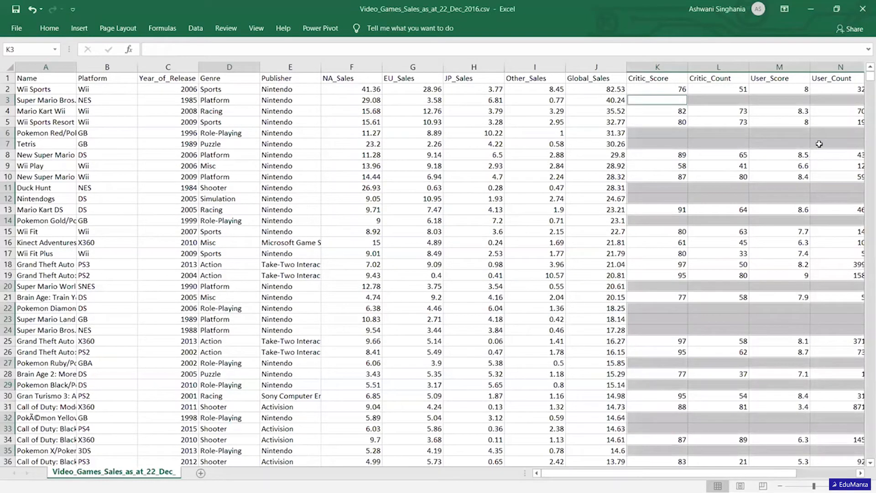
mouse_move(867, 78)
mouse_down()
mouse_move(864, 168)
mouse_move(865, 64)
mouse_up()
click(717, 141)
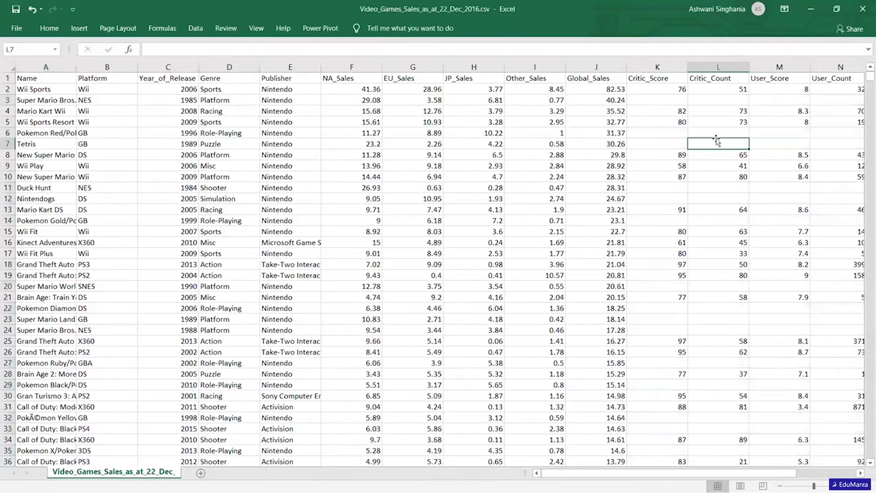
Examine the User_Score column down to row 125 for non-numeric entries and return to its header.
click(774, 67)
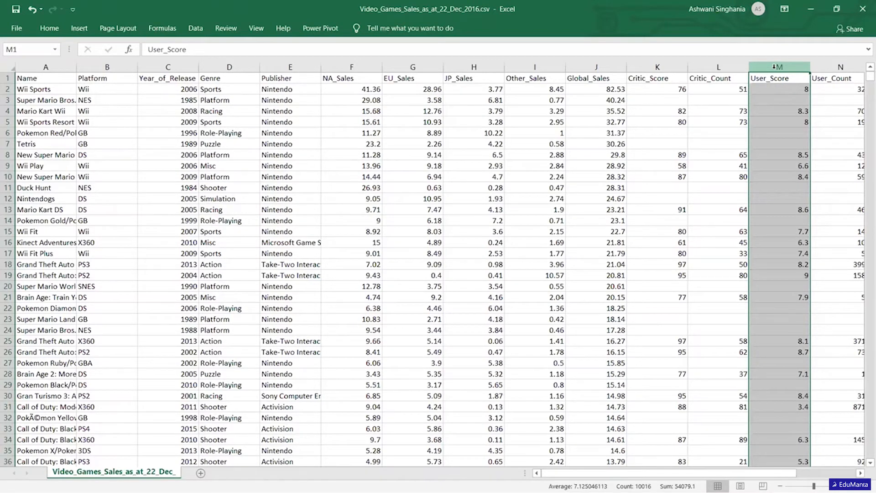
key(Down)
key(Down)
key(Down)
key(Down)
key(Down)
key(Down)
key(Down)
key(Down)
key(Down)
key(Down)
key(Down)
key(Down)
key(Down)
key(Down)
key(Down)
key(Down)
key(Down)
key(Down)
key(Down)
key(Down)
key(Down)
key(Down)
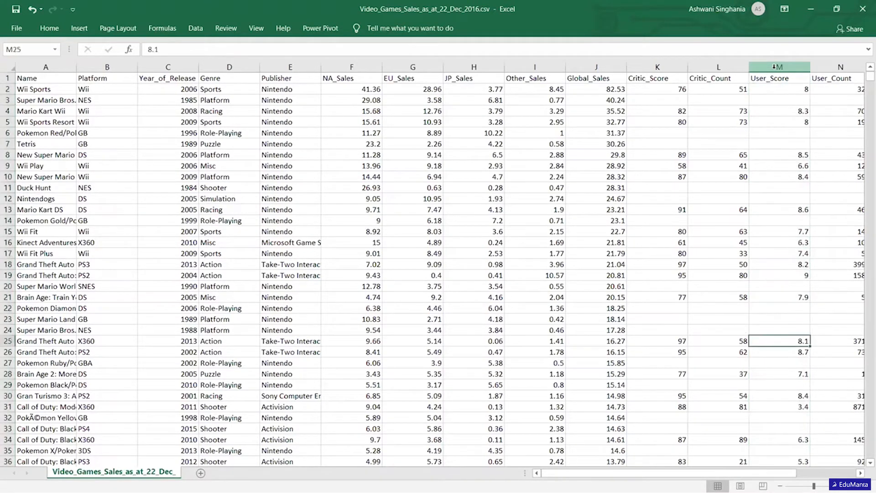
key(Down)
key(Down)
key(Down)
key(Down)
key(Down)
key(Down)
key(Down)
key(Down)
key(Down)
key(Down)
key(Down)
key(Down)
key(Down)
key(Down)
key(Down)
key(Down)
key(Down)
key(Down)
key(Down)
key(Down)
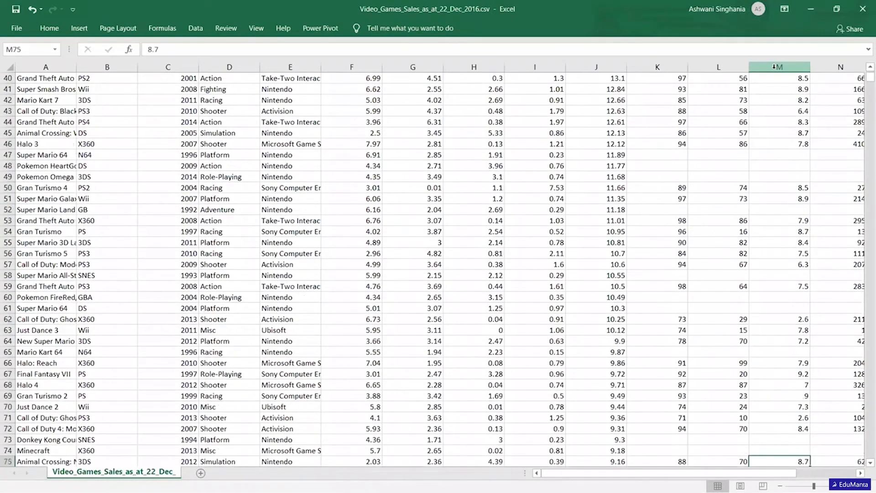
key(Down)
key(Down)
key(Down)
key(Down)
key(Down)
key(Down)
key(Down)
key(Down)
key(Down)
key(Down)
key(Down)
key(Down)
key(Down)
key(Down)
key(Down)
key(Down)
key(Down)
key(Down)
key(Down)
key(Down)
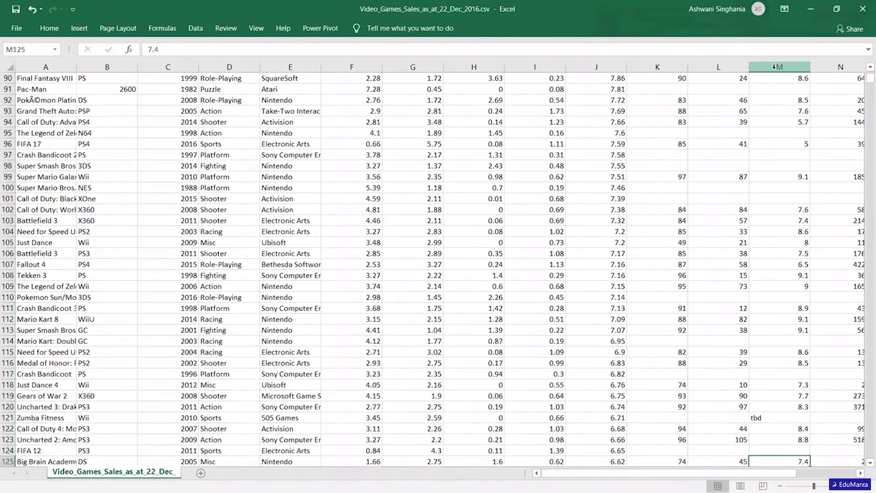
key(Up)
key(Up)
key(Up)
key(Up)
key(Up)
key(Up)
key(Up)
key(Up)
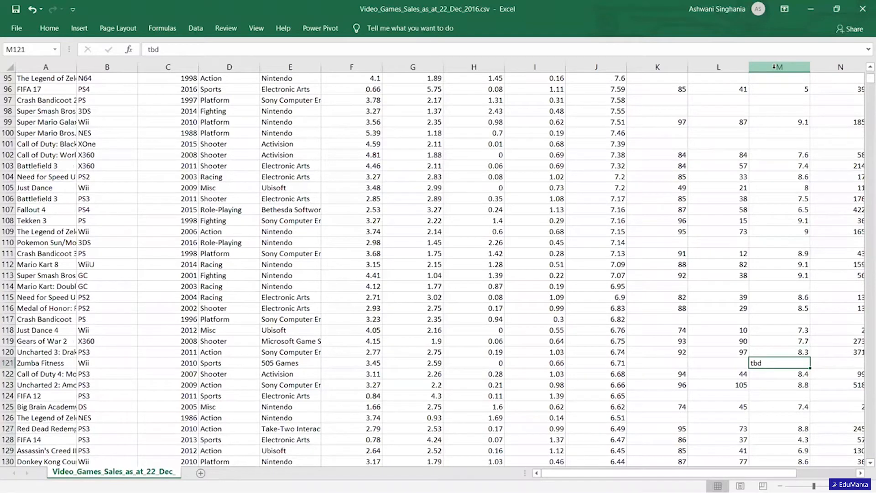
key(Up)
key(Up)
key(Up)
key(Up)
key(Up)
key(Up)
key(Up)
key(Up)
key(Up)
key(Up)
key(Up)
key(Up)
key(Up)
key(Up)
key(Up)
key(Up)
key(Up)
key(Up)
key(Up)
key(Up)
key(Up)
key(Up)
key(Up)
key(Up)
key(Up)
key(Up)
key(Up)
key(Up)
key(Up)
key(Up)
key(Up)
key(Up)
key(Up)
key(Up)
key(Up)
key(Up)
key(Up)
key(Up)
key(Up)
key(Up)
key(Up)
key(Up)
key(Up)
key(Up)
key(Up)
key(Up)
key(Up)
key(Up)
key(Up)
key(Up)
key(Up)
key(Up)
key(Up)
key(Up)
key(Up)
key(Up)
key(Up)
key(Up)
key(Up)
key(Up)
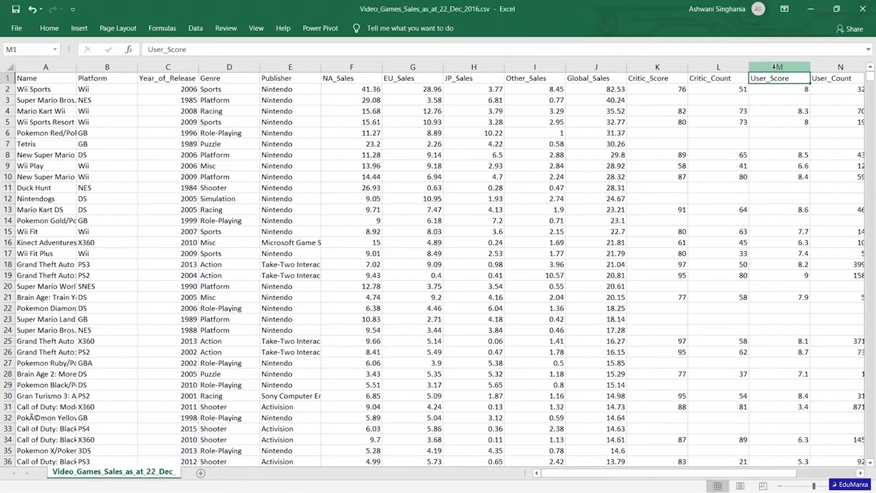
Replace every "tbd" entry in the User_Score column with 0.
click(774, 66)
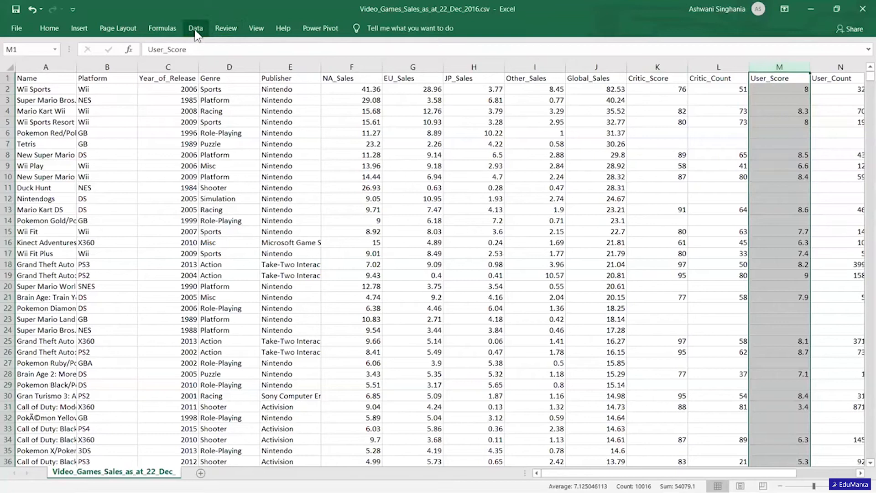
click(50, 30)
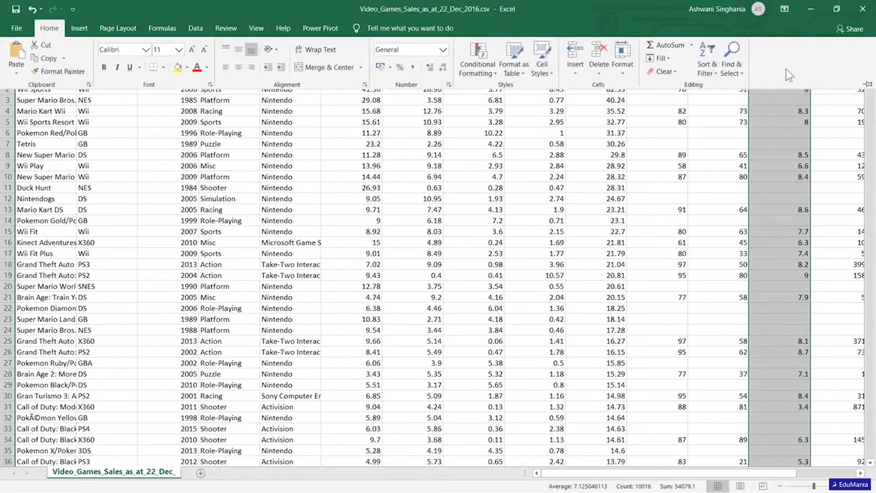
click(737, 66)
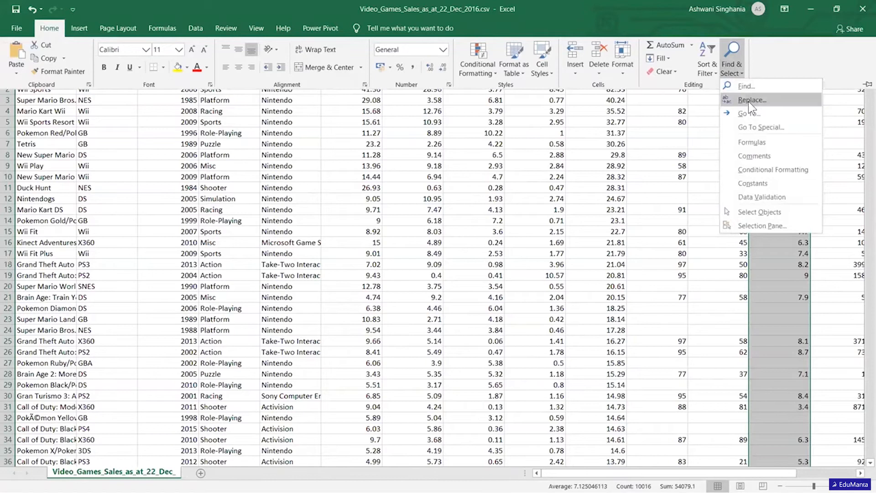
click(748, 100)
click(529, 333)
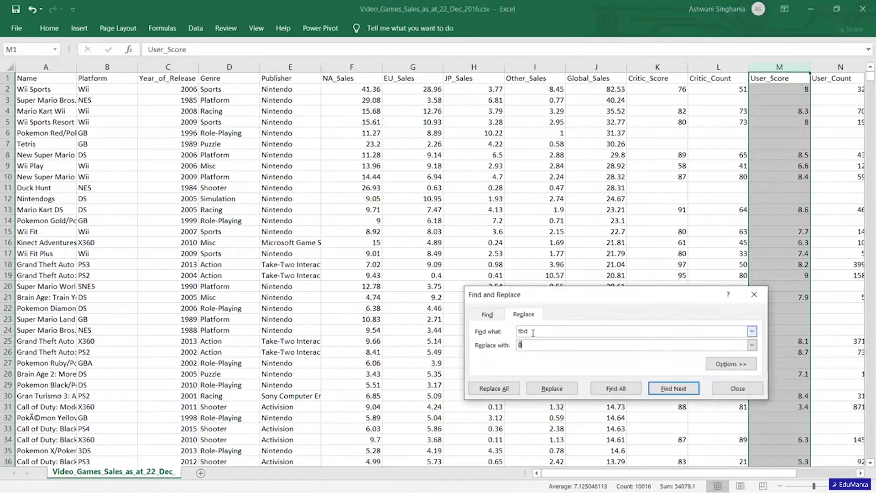
click(536, 345)
click(494, 388)
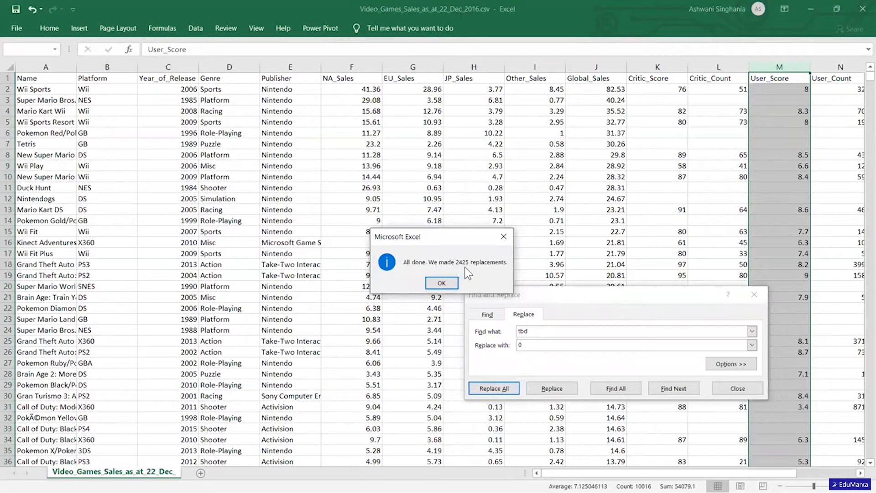
click(440, 282)
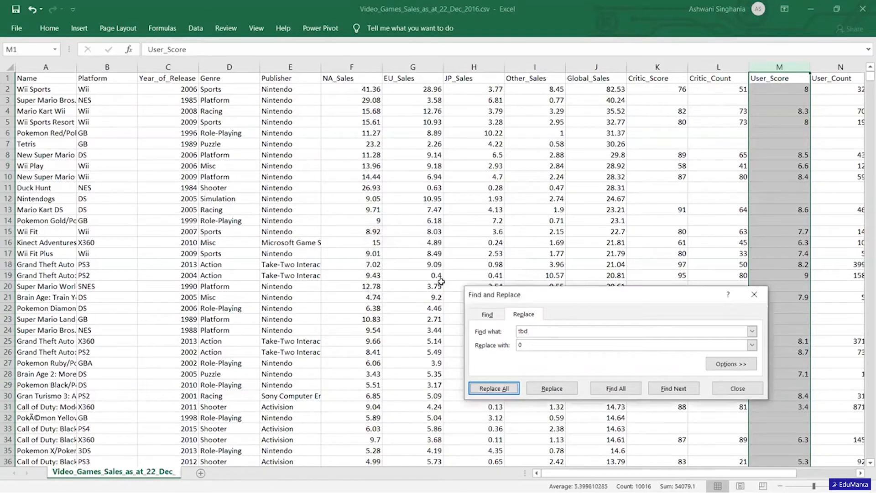
Locate the blank cells in the User_Score column with Go To Special and fill all of them with 0.
click(720, 394)
click(794, 182)
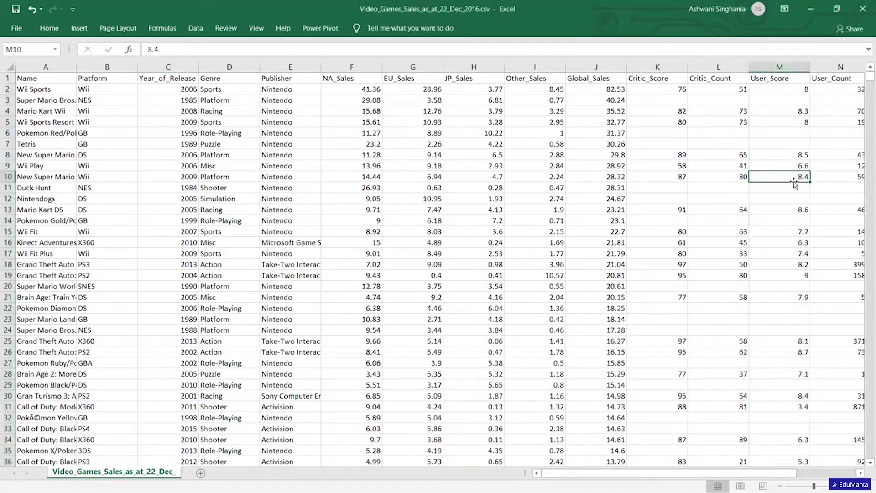
click(777, 67)
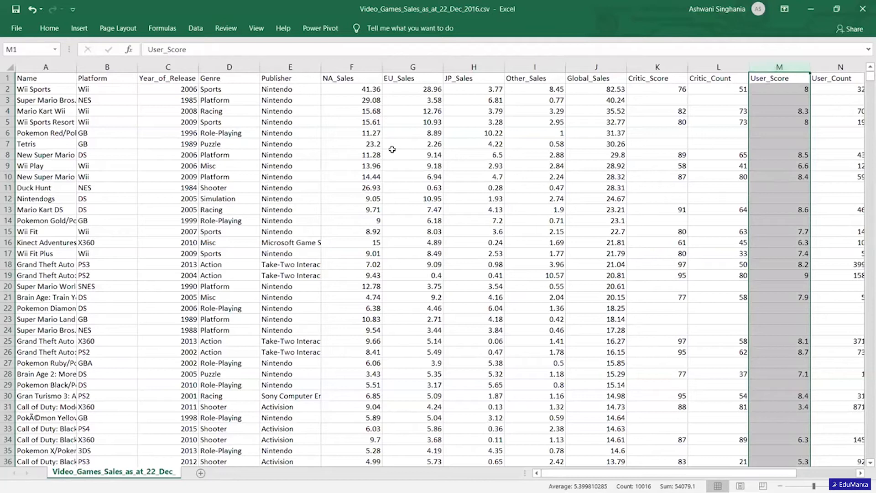
key(ctrl+g)
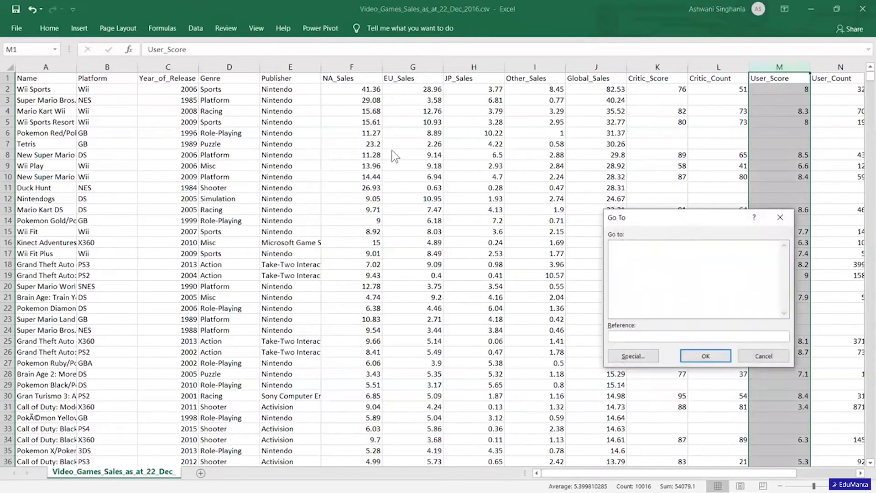
click(649, 353)
click(628, 308)
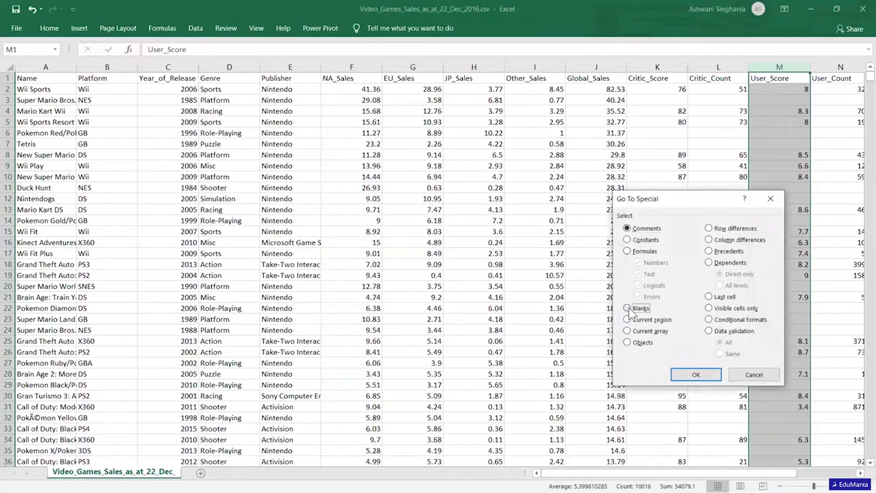
click(692, 374)
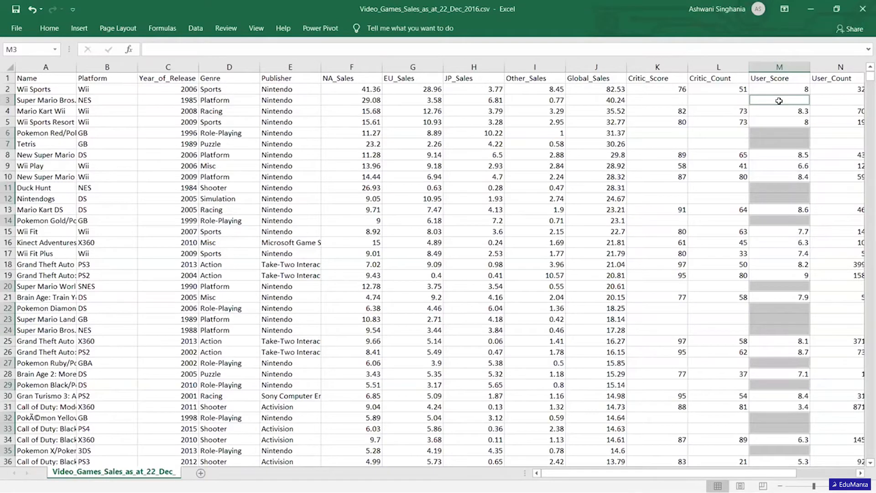
text(0)
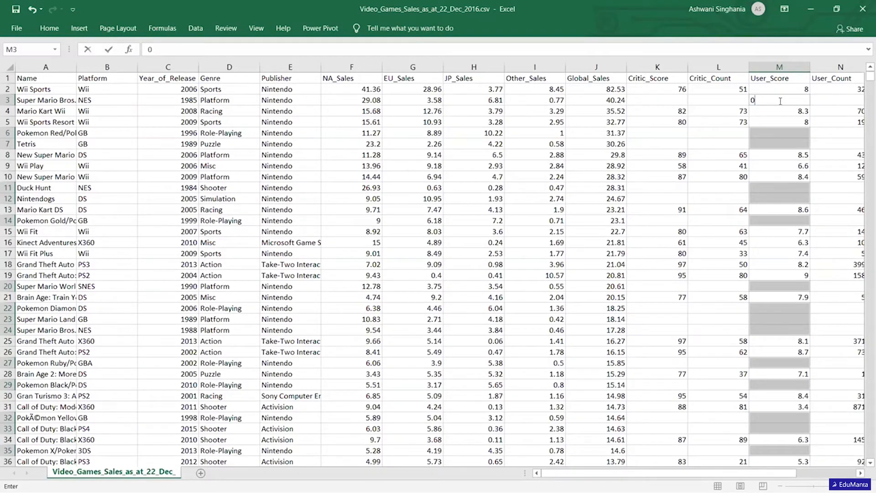
key(ctrl+Return)
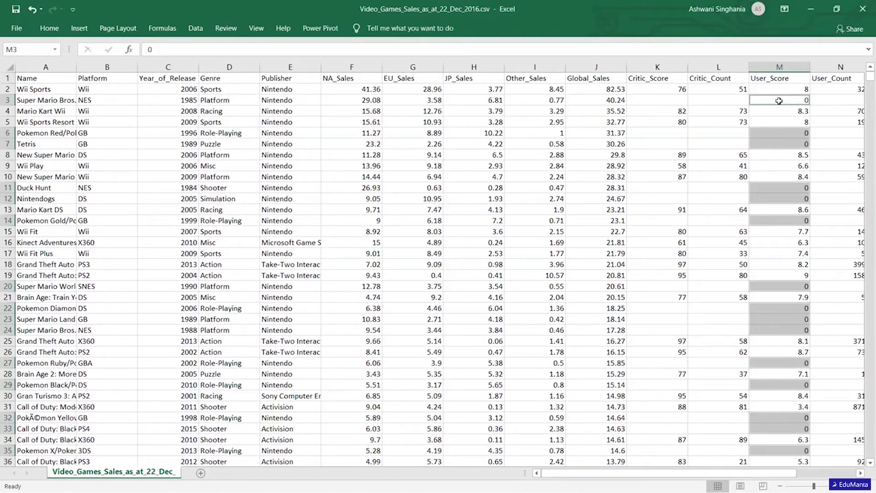
click(772, 62)
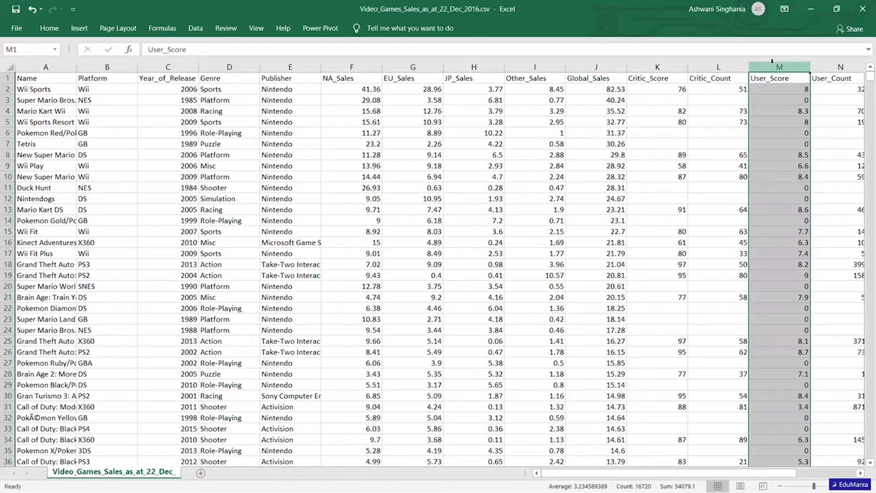
Return to the start of the sheet and look over the Genre column, ending on its first entry in D2.
key(Left)
key(Left)
key(Left)
key(Left)
key(Left)
key(Left)
key(Left)
key(Left)
key(Left)
key(Left)
key(Left)
key(Left)
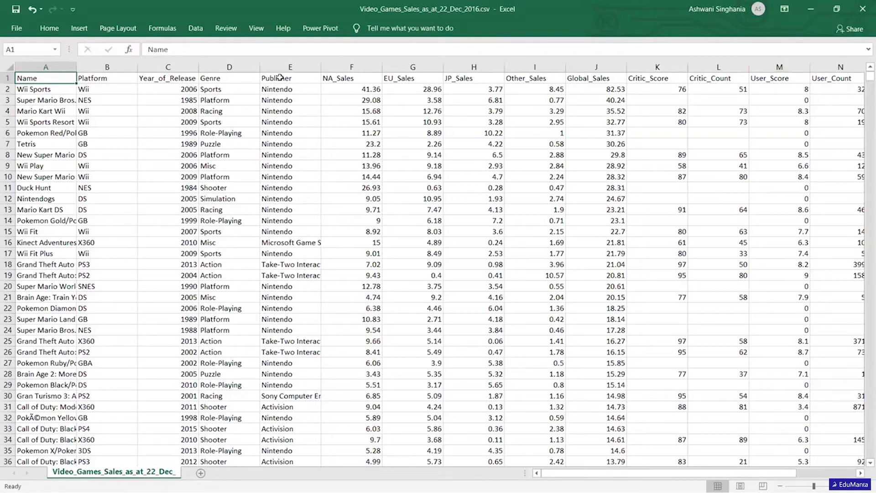
click(225, 67)
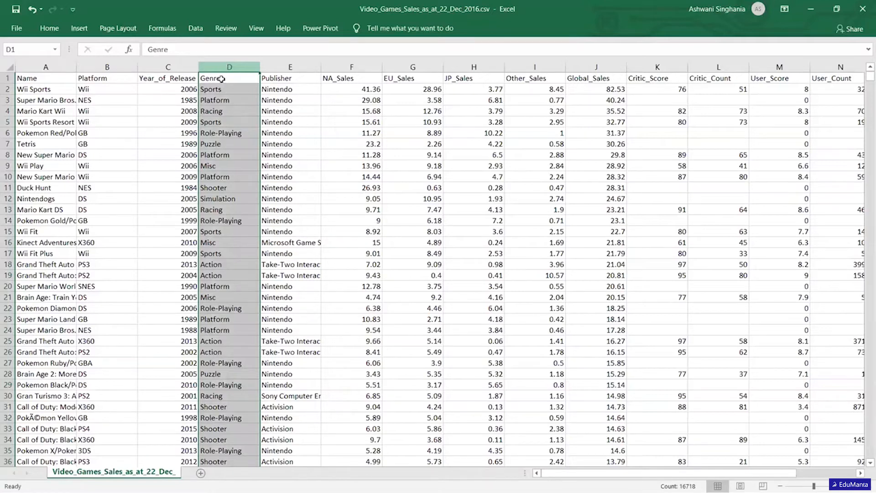
click(218, 99)
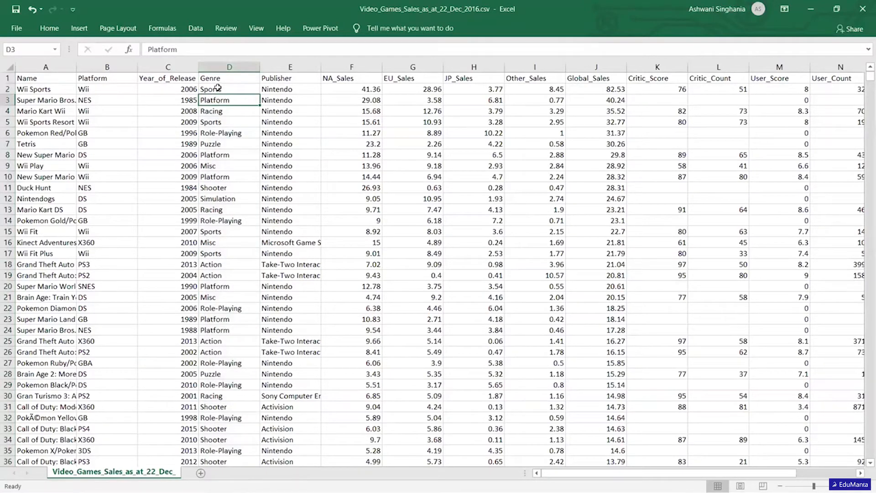
click(218, 88)
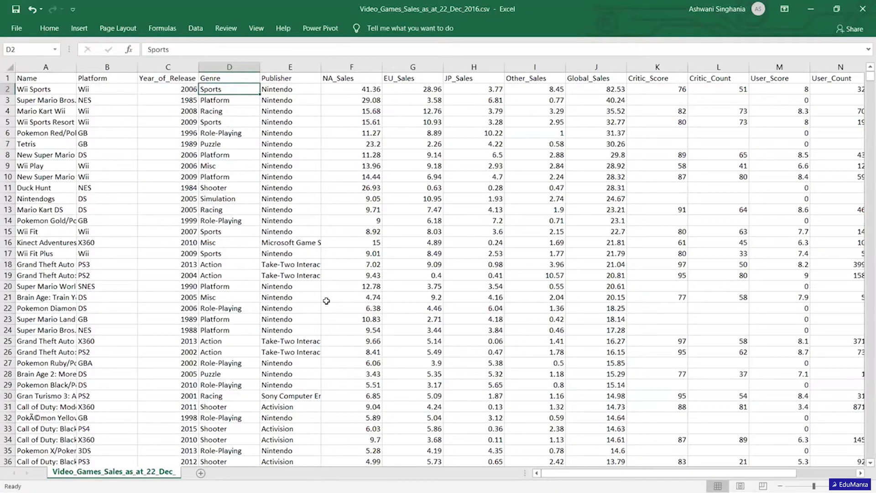
Browse the recommended PivotTables for the dataset down to Count of Name by Rating and close them without inserting one.
click(79, 30)
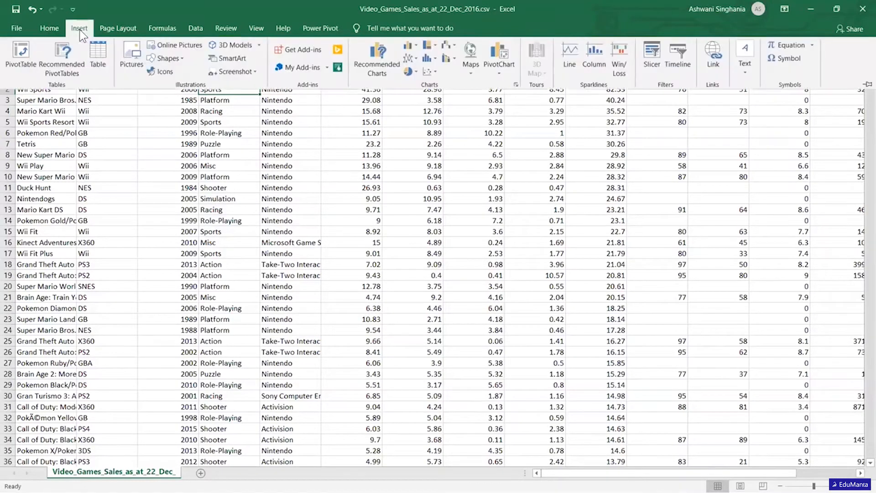
click(73, 72)
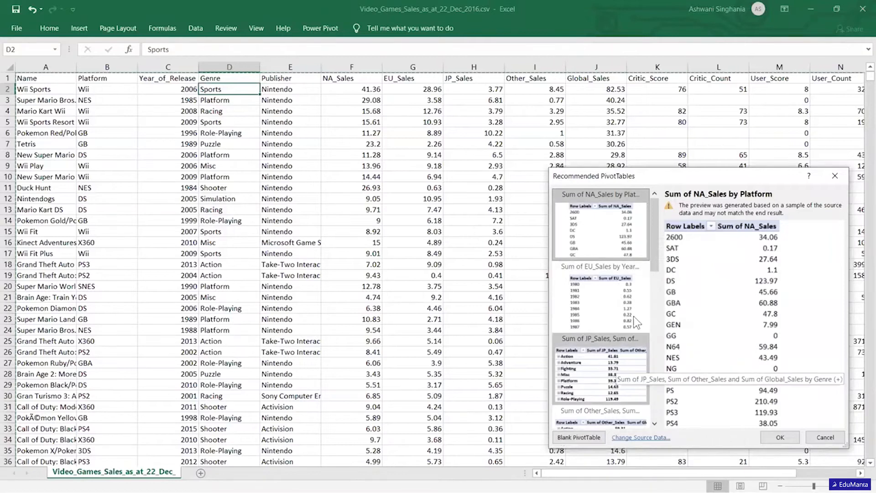
drag(657, 271, 657, 418)
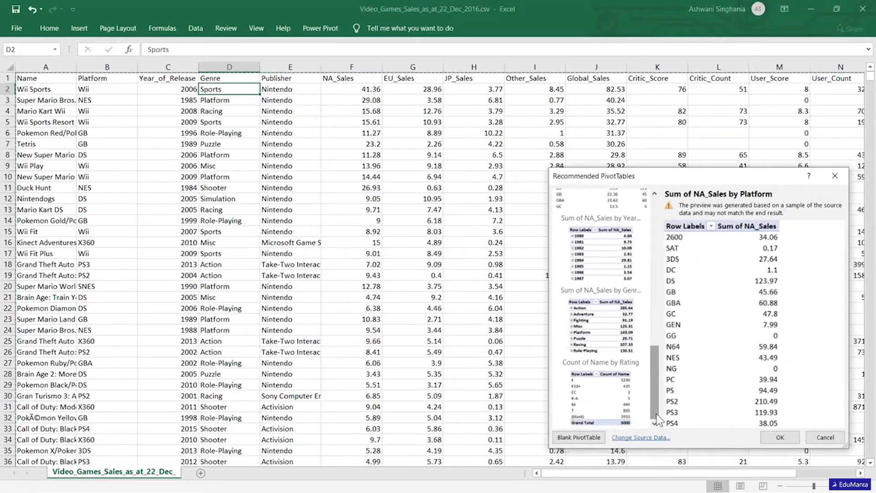
click(825, 438)
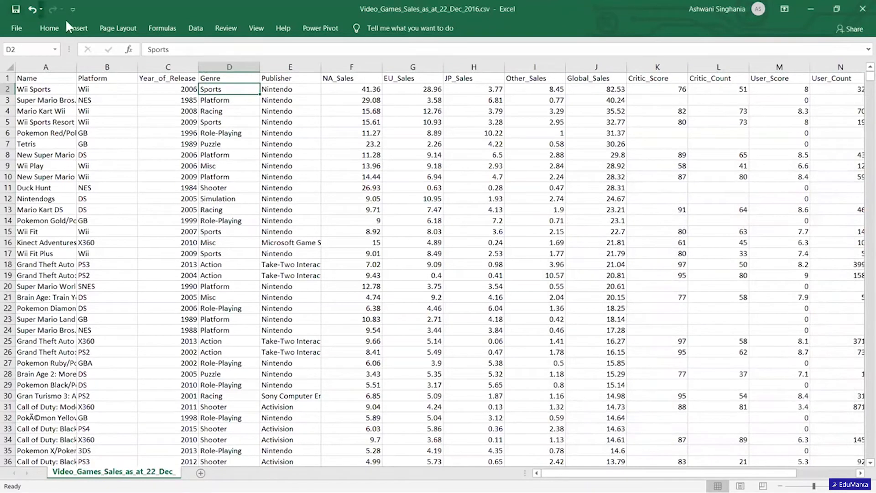
Create an empty PivotTable on a new worksheet from the dataset range $A$1:$P$16720.
click(76, 29)
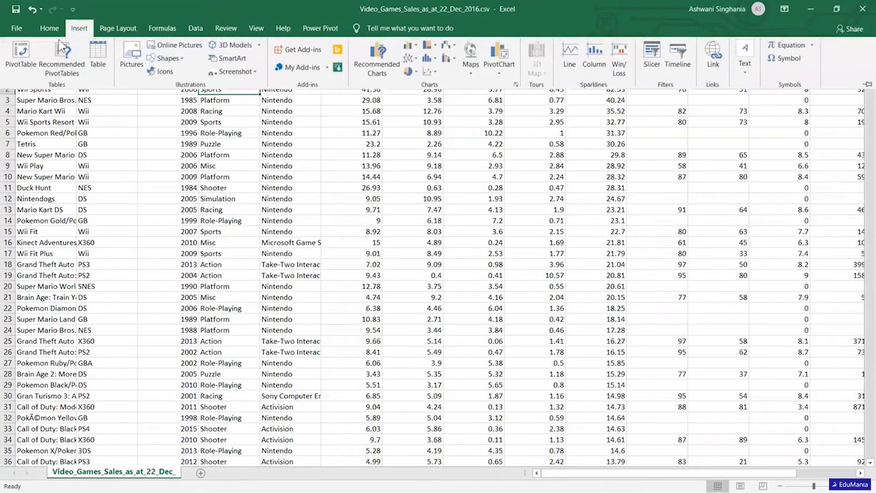
click(22, 56)
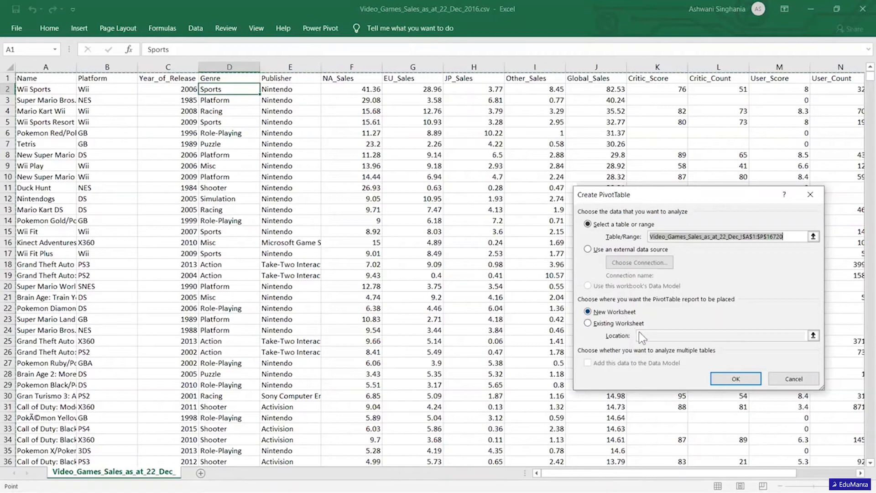
click(727, 378)
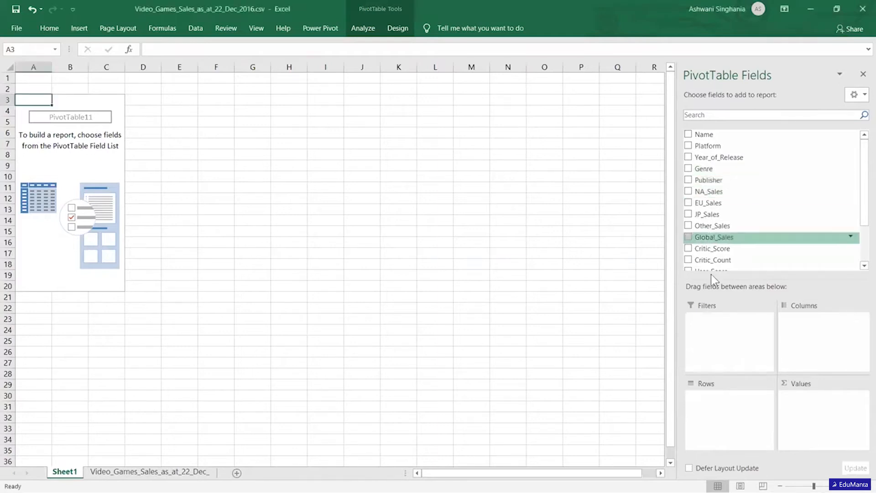
Add Genre to the PivotTable rows and NA_Sales to its values.
drag(705, 170, 729, 403)
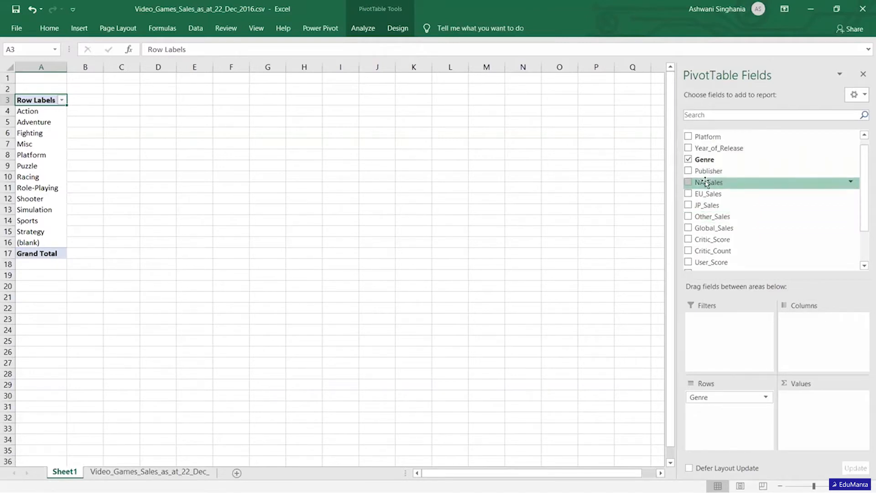
drag(743, 230, 815, 408)
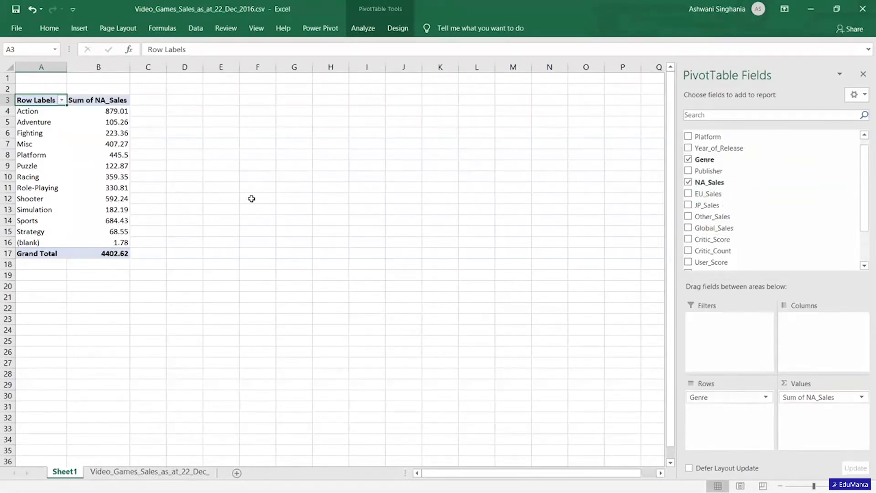
click(233, 189)
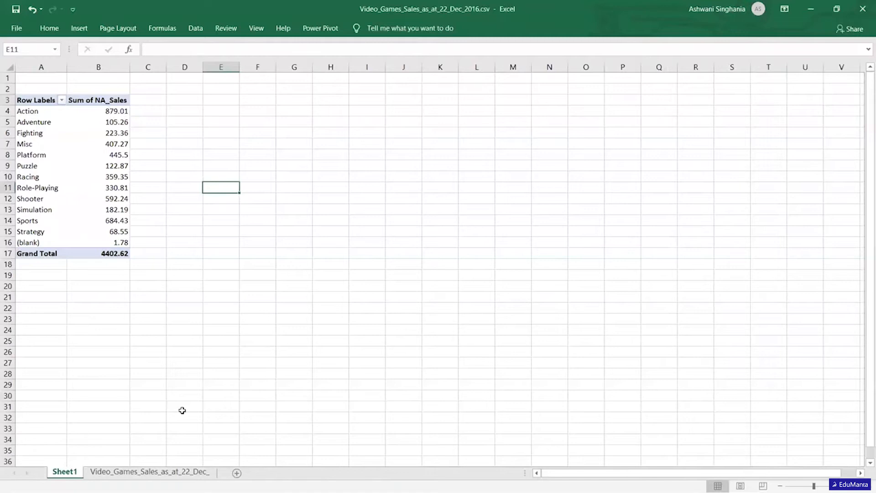
Compare the Genre entries in the source data sheet with the NA_Sales sums per genre in the PivotTable.
click(155, 472)
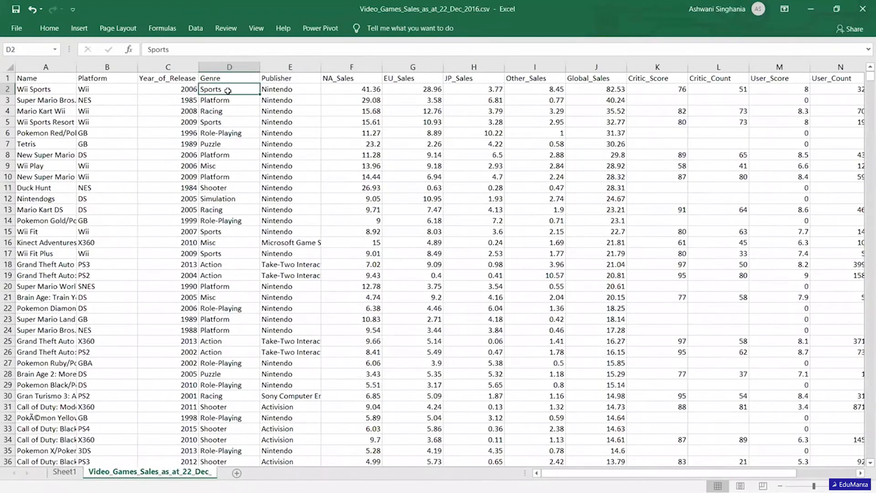
click(217, 120)
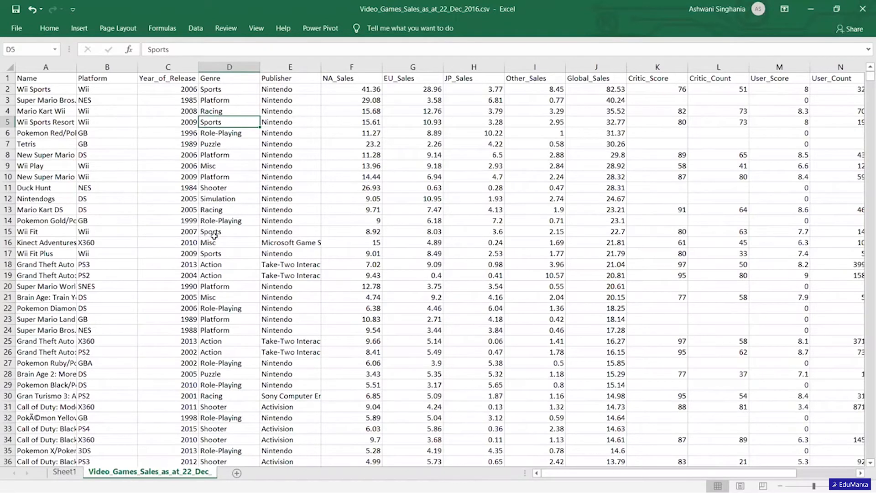
click(69, 474)
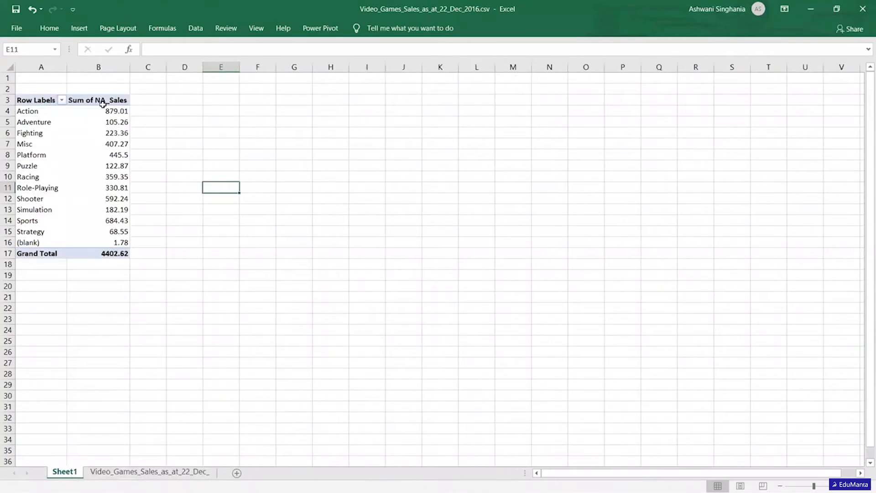
click(106, 111)
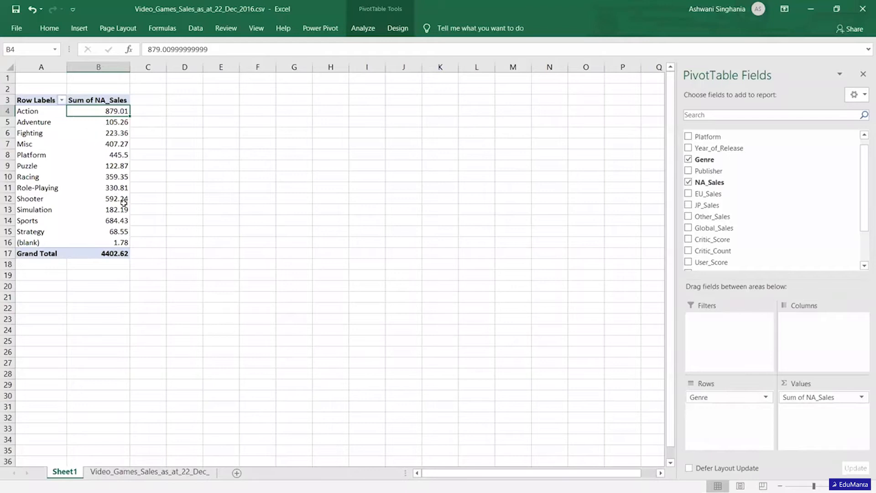
click(197, 241)
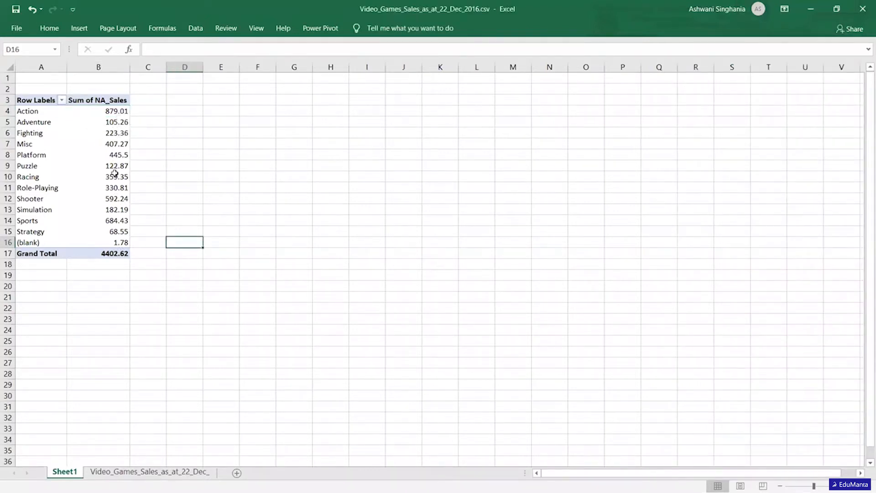
Change the NA_Sales value field of the PivotTable to summarize by Count, and select the Action row's value.
mouse_move(122, 121)
click(98, 164)
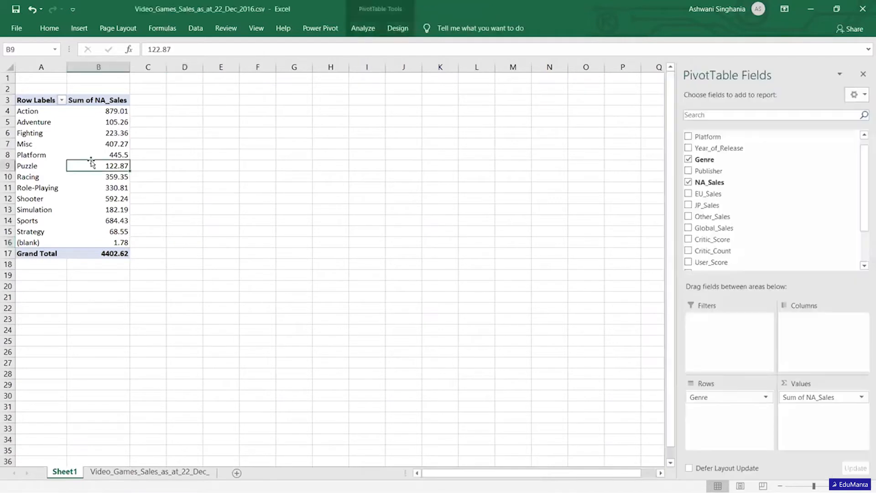
click(861, 397)
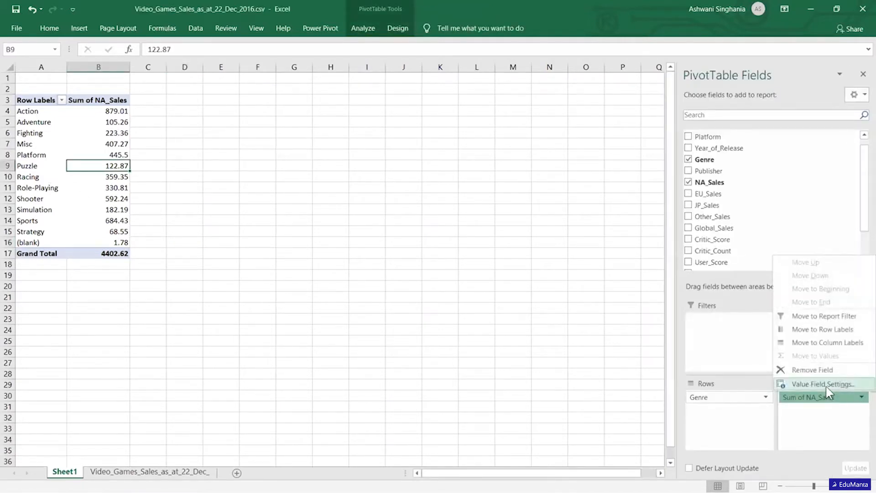
click(856, 428)
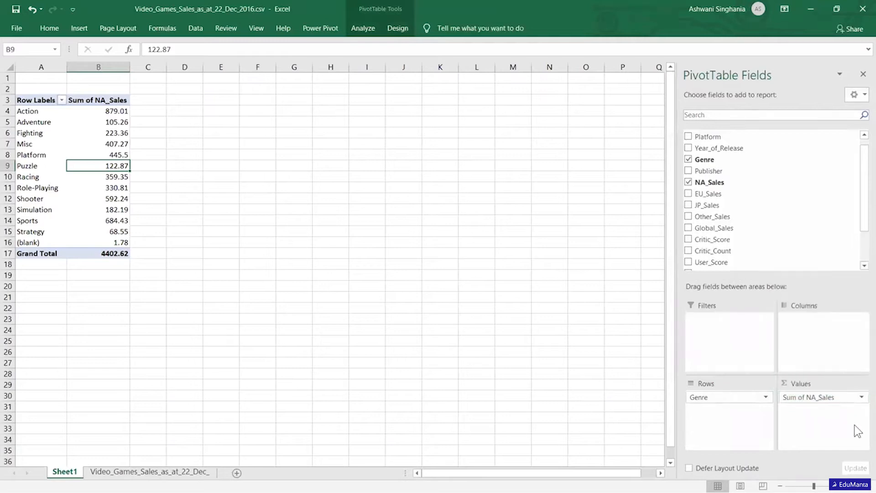
click(862, 398)
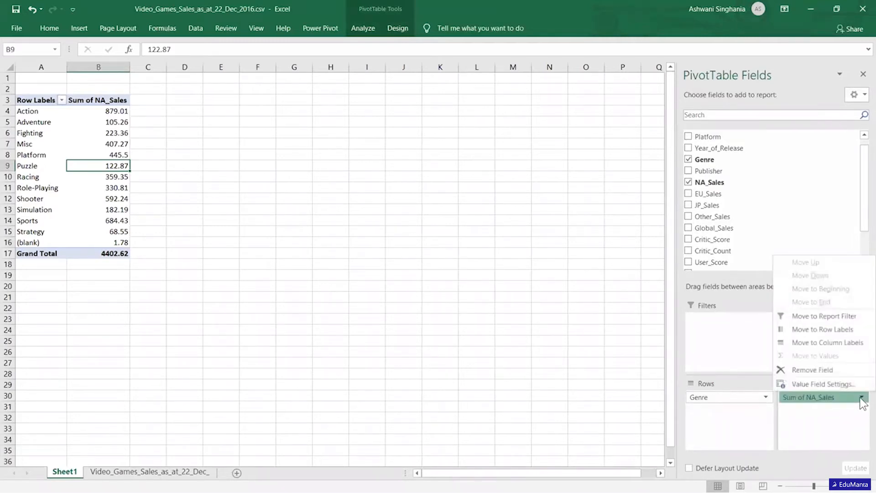
click(828, 387)
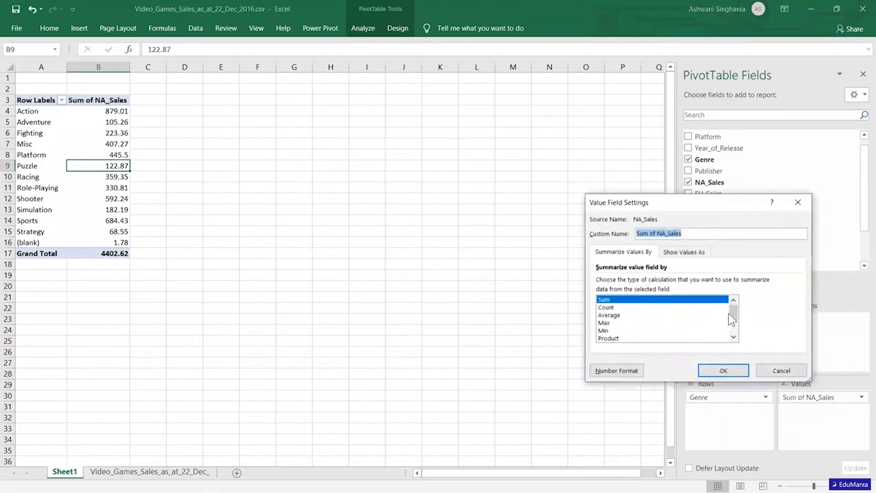
click(612, 308)
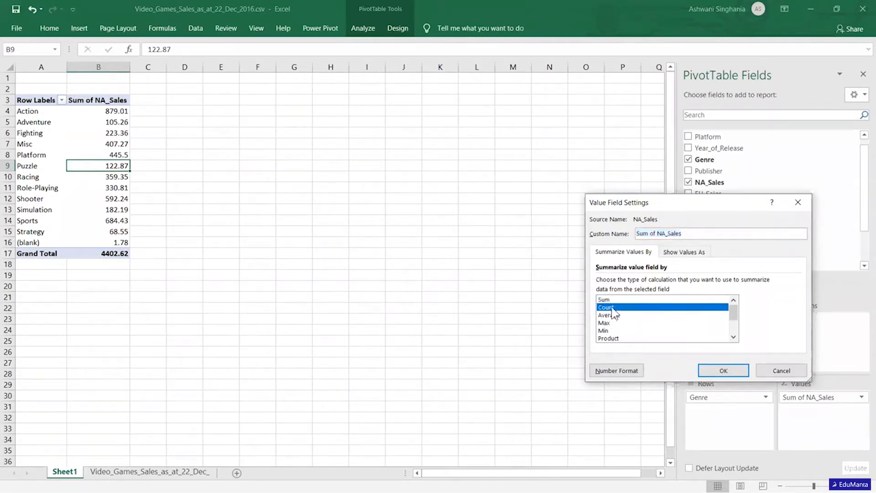
click(719, 373)
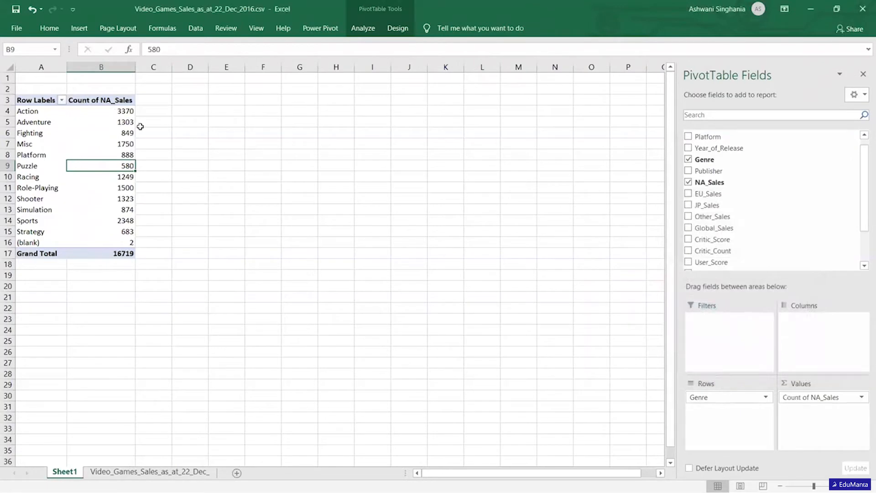
click(118, 111)
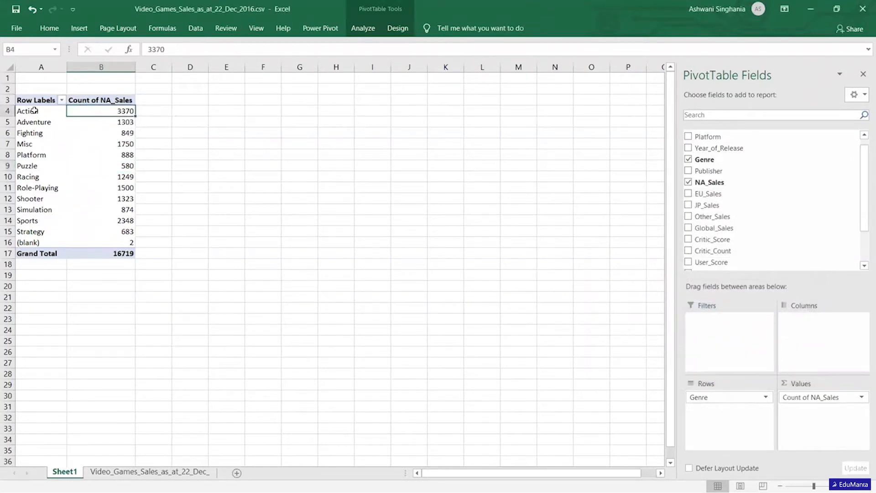
Add NA_Sales to the PivotTable values a second time as a sum, and compare the Action row's sum with its count.
click(121, 123)
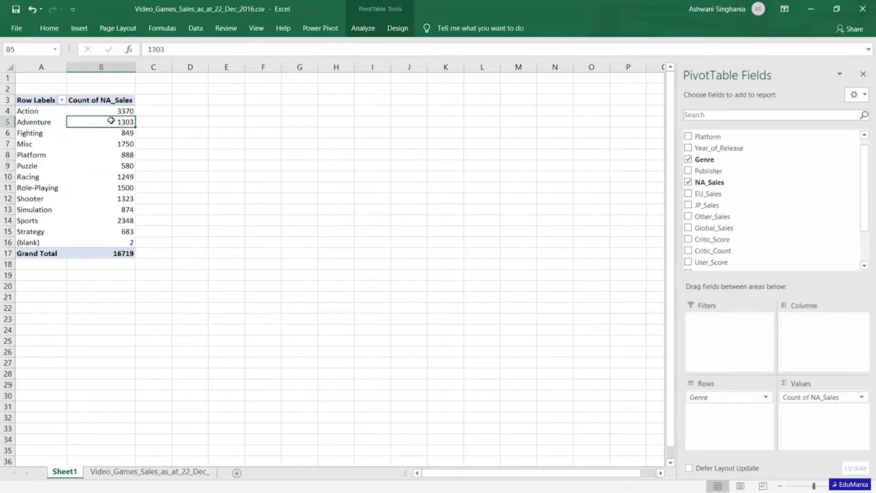
mouse_move(115, 180)
mouse_move(117, 112)
drag(710, 182, 816, 423)
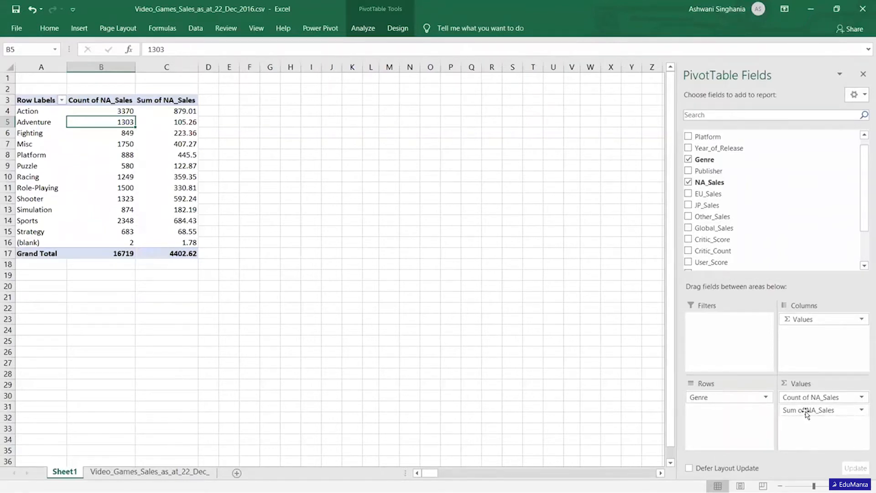
click(186, 110)
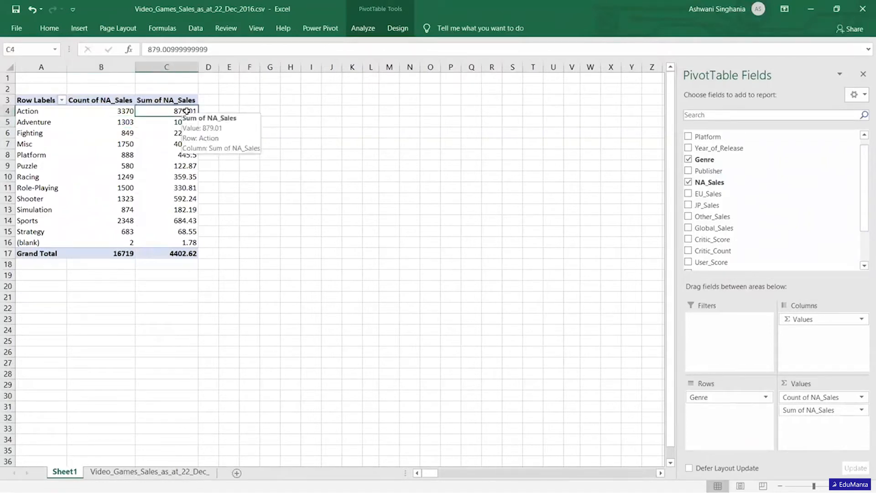
click(124, 111)
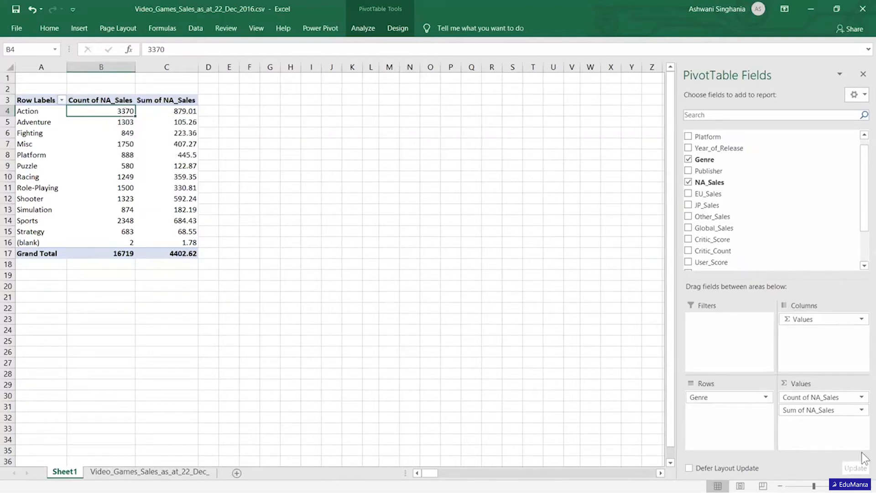
Add NA_Sales to the PivotTable values a third time, summarize it by Average, and select the Platform row's average.
click(861, 410)
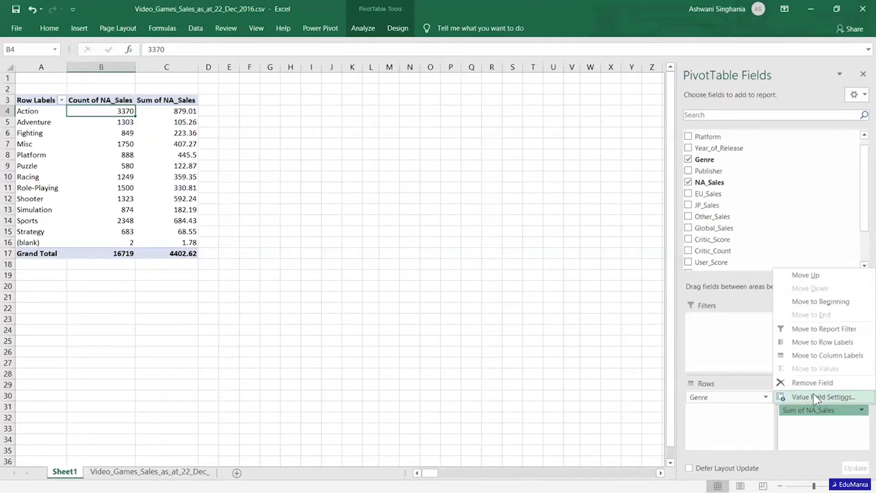
click(712, 186)
drag(713, 187, 816, 419)
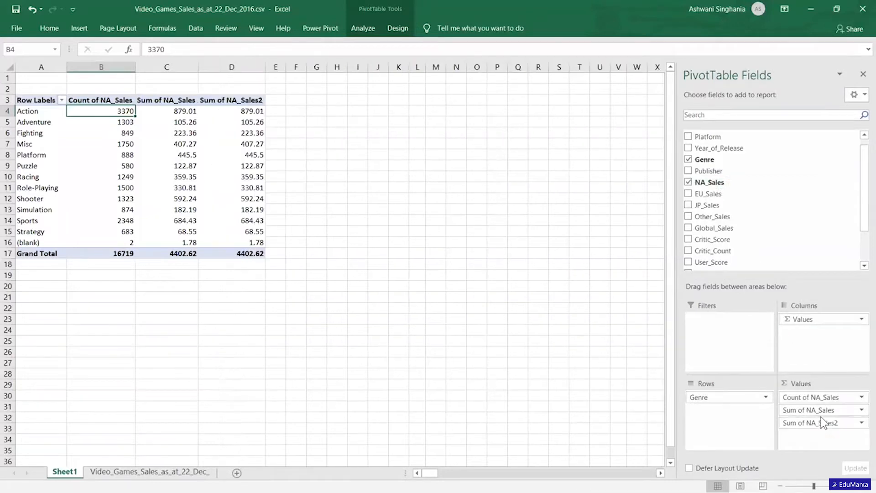
click(862, 422)
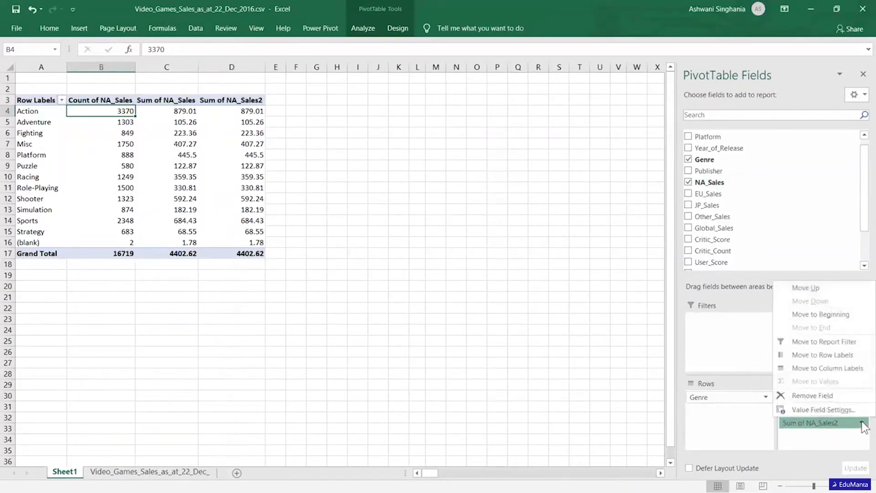
click(819, 409)
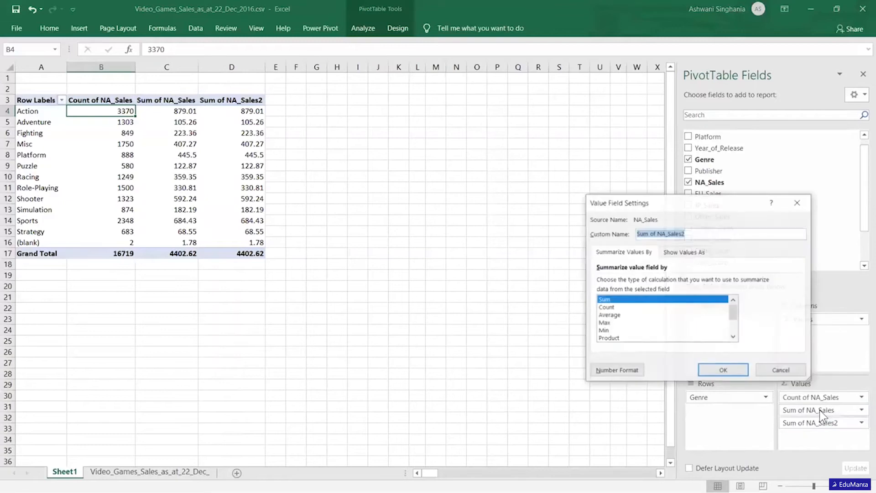
double_click(614, 316)
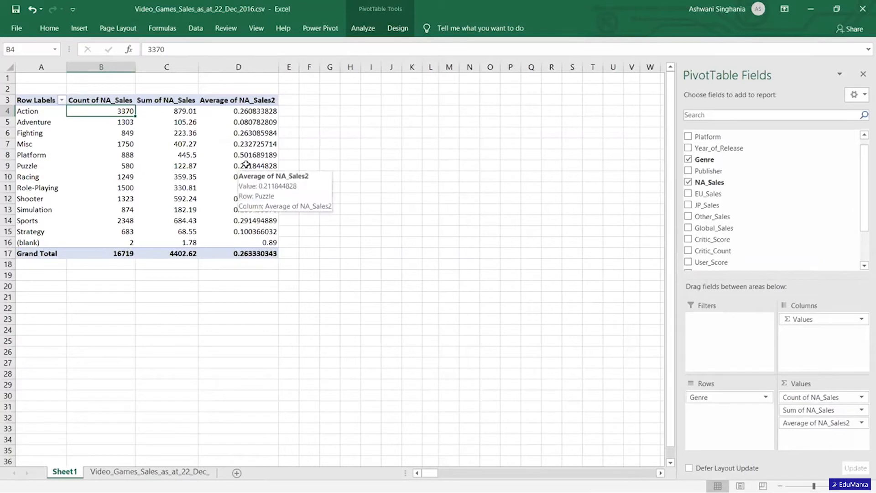
mouse_move(254, 156)
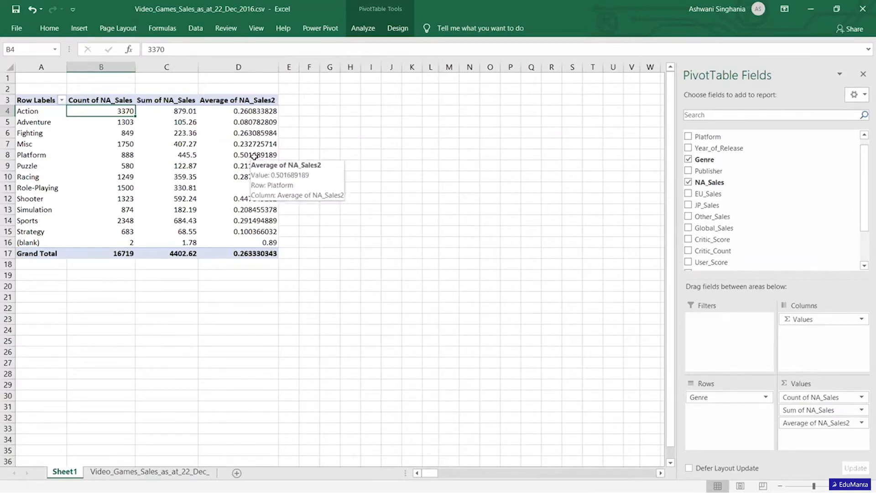
click(245, 154)
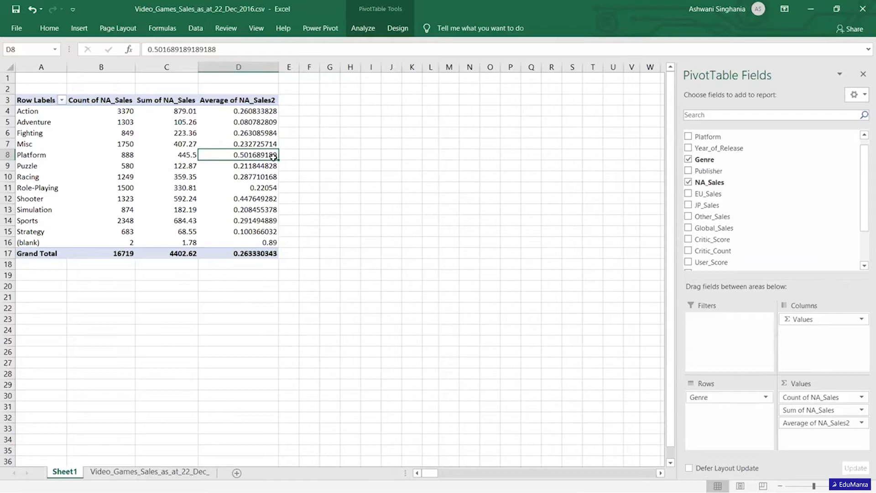
mouse_move(272, 157)
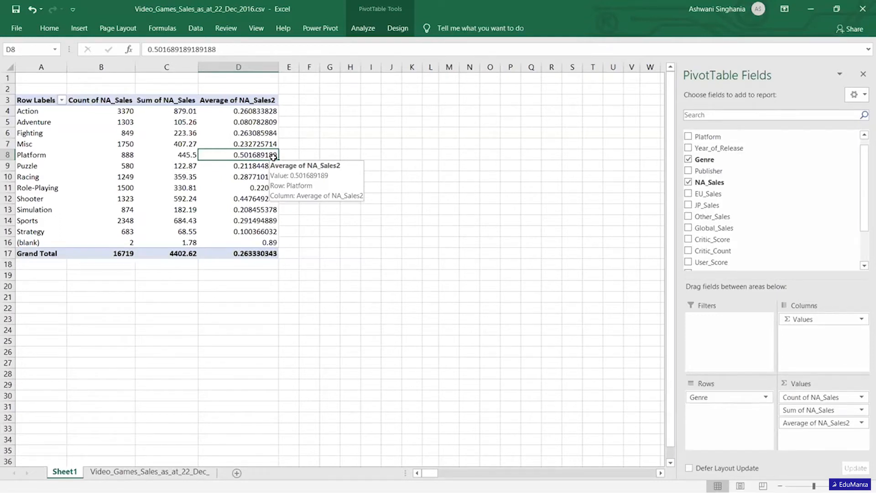
Remove the average and sum NA_Sales fields from the PivotTable values, keeping only the count.
click(862, 396)
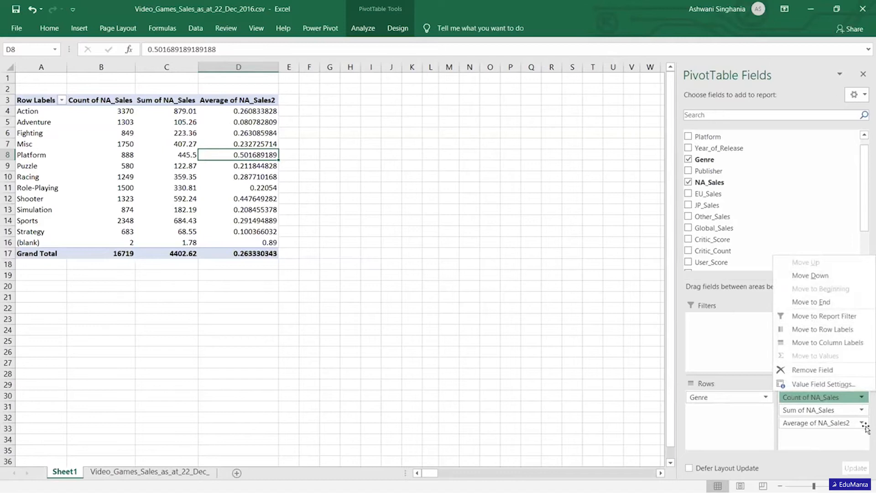
click(862, 422)
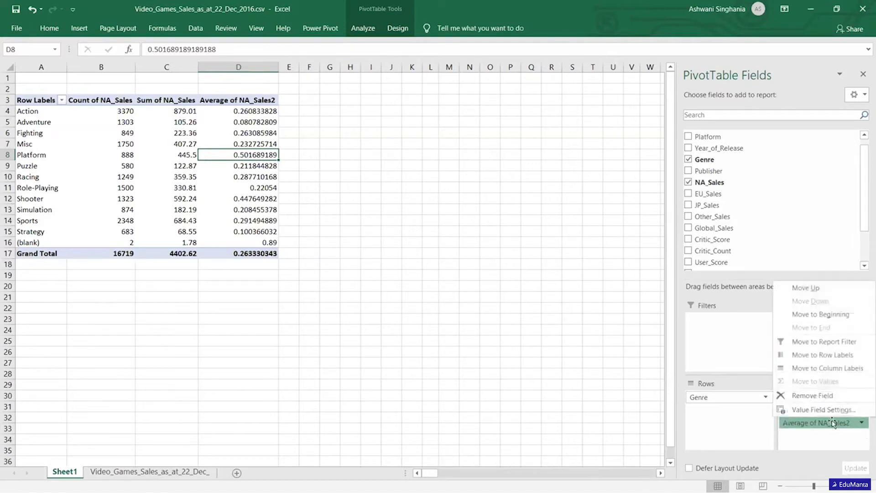
click(812, 395)
click(803, 397)
click(862, 411)
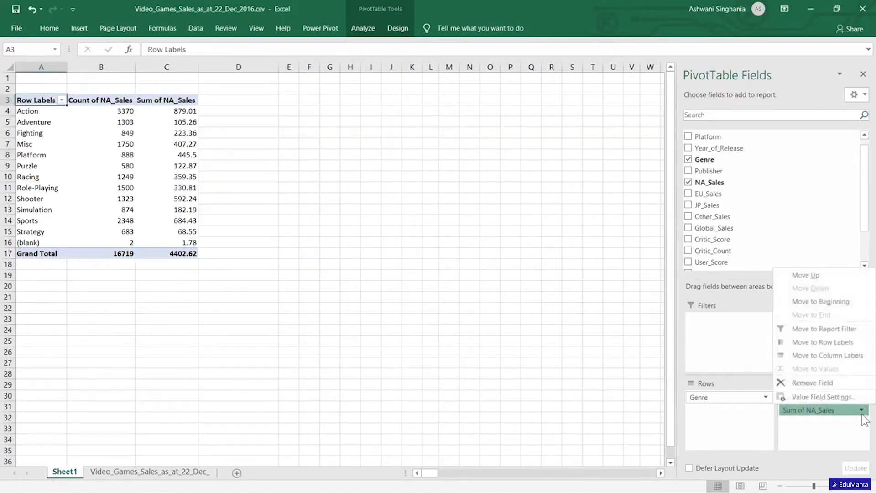
click(811, 383)
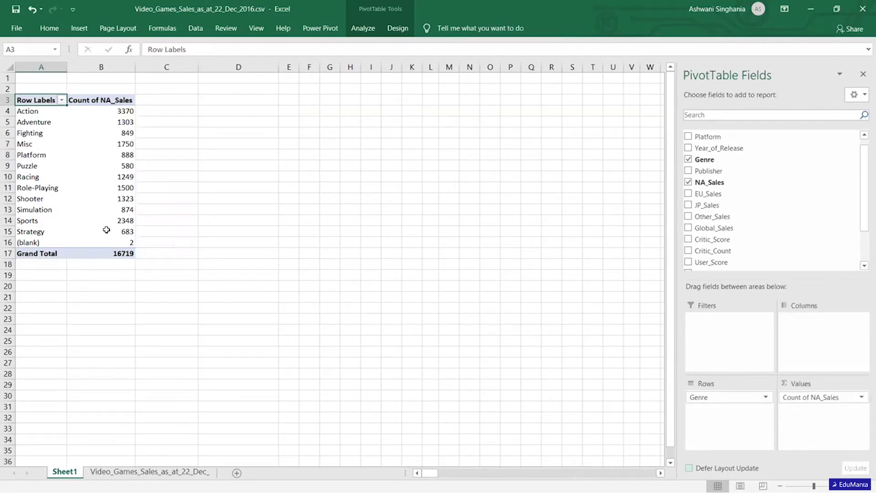
Insert a 2-D clustered column PivotChart of the NA_Sales count per Genre and examine its columns.
click(85, 208)
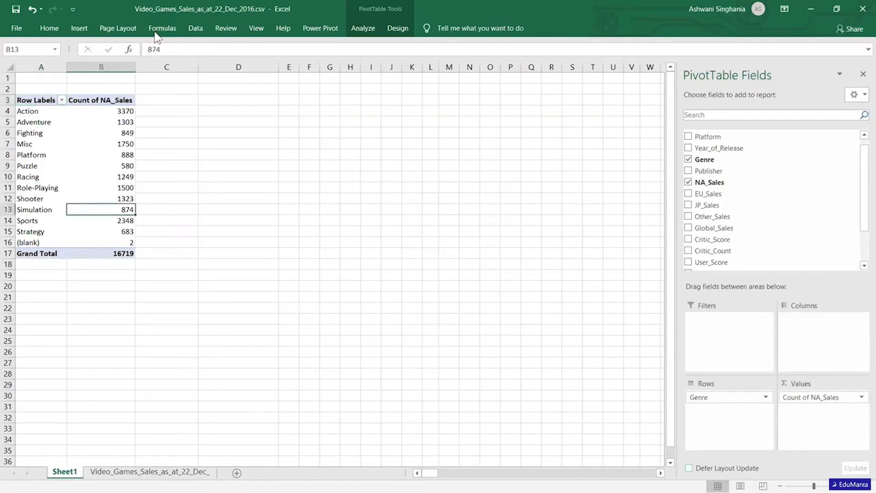
click(79, 29)
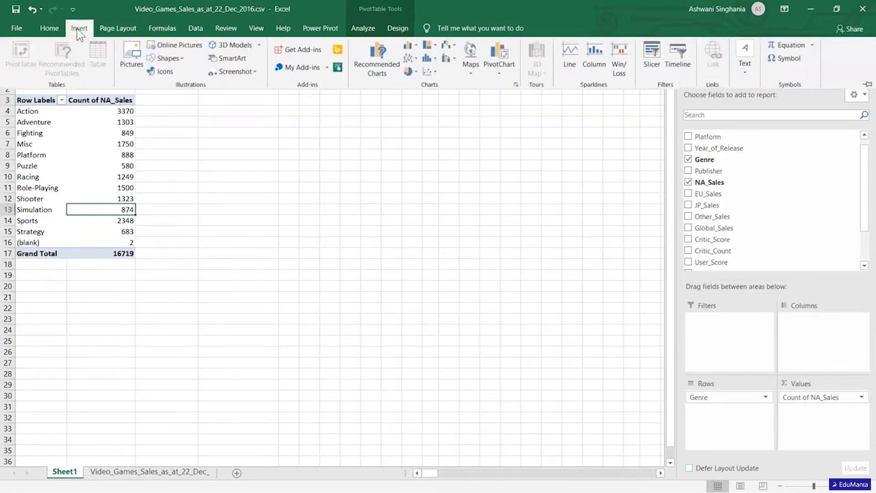
click(414, 45)
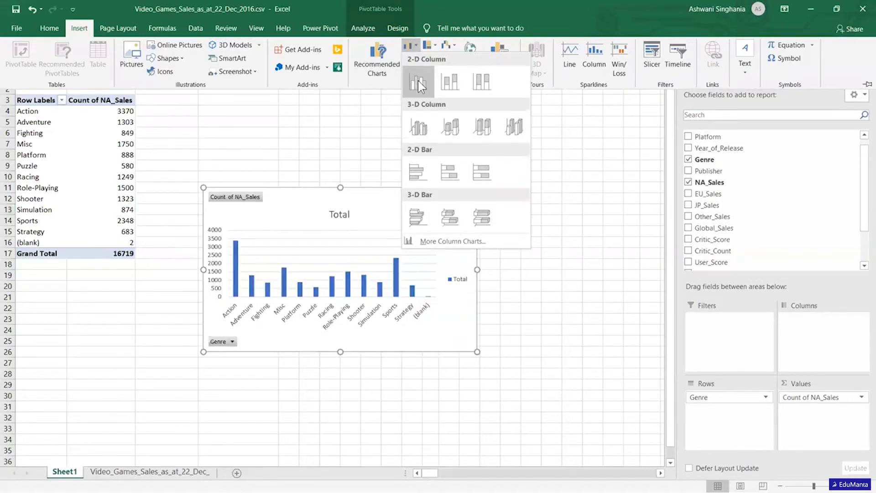
click(418, 81)
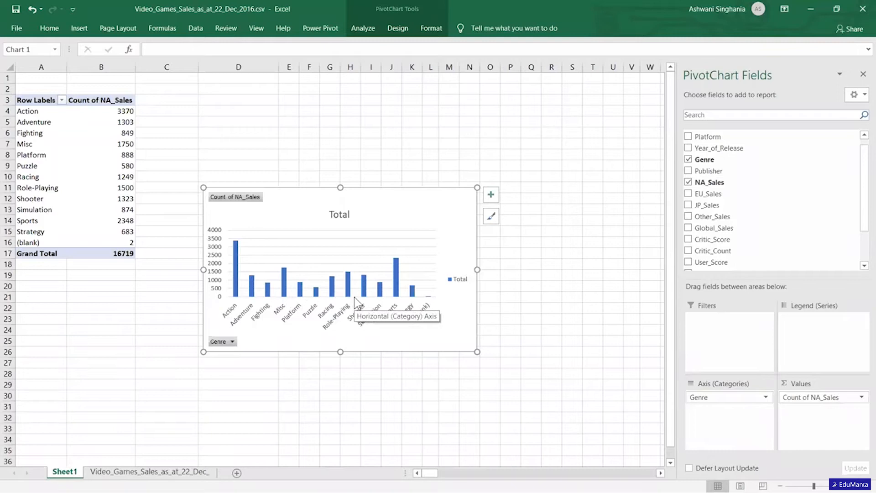
mouse_move(397, 296)
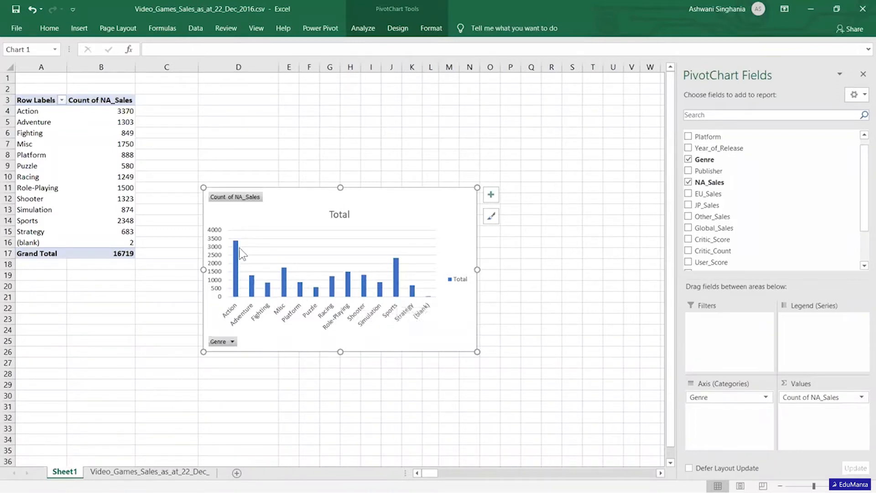
mouse_move(238, 289)
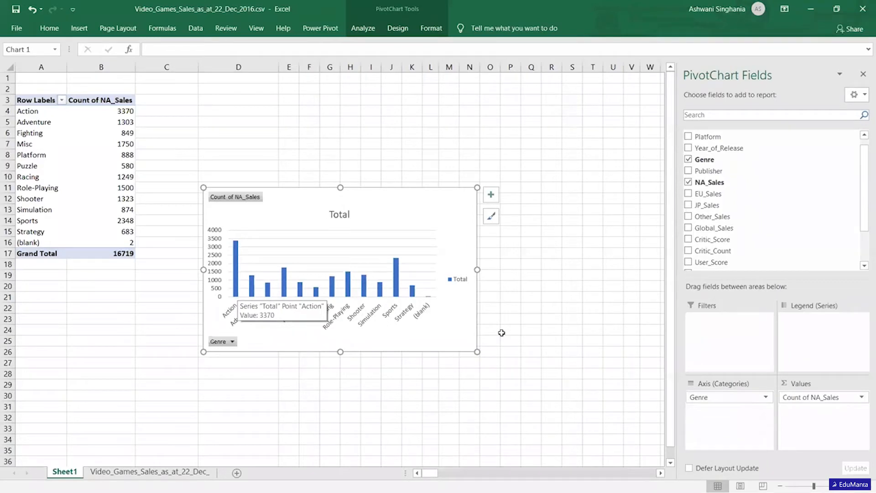
Change the PivotChart's NA_Sales value field to summarize by Sum, and reopen that field's value settings.
click(857, 398)
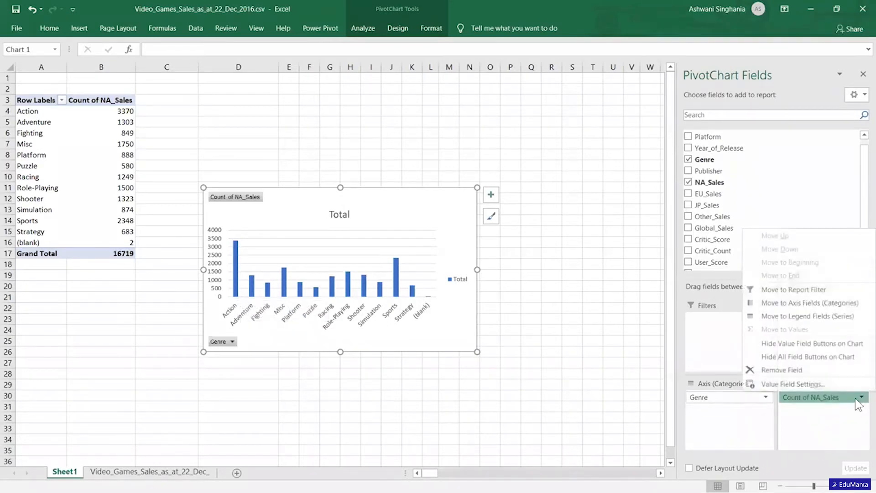
click(795, 387)
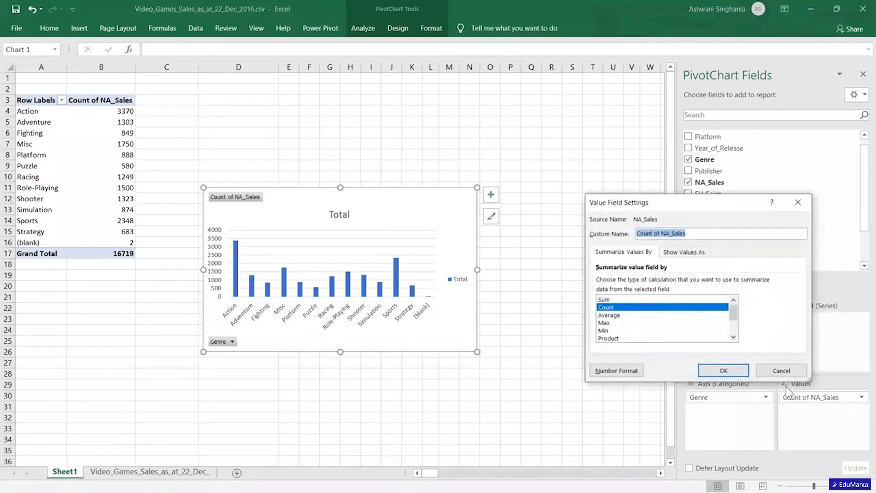
click(606, 299)
click(722, 371)
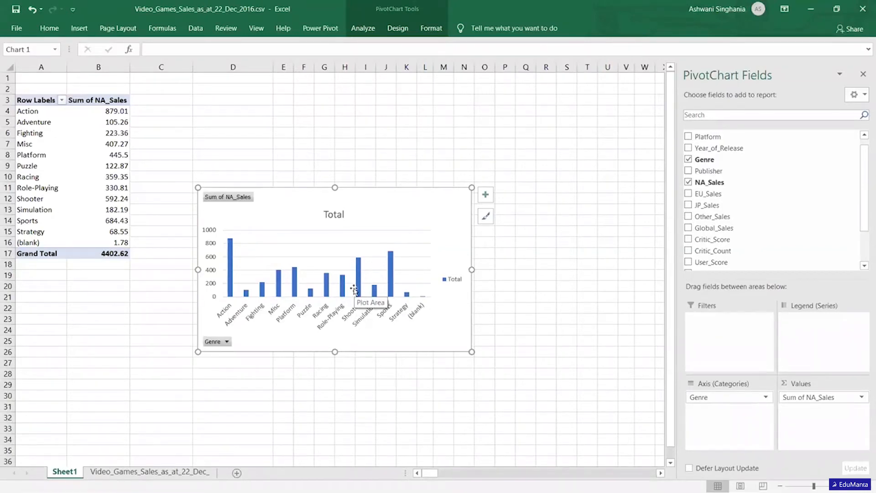
click(856, 397)
click(792, 384)
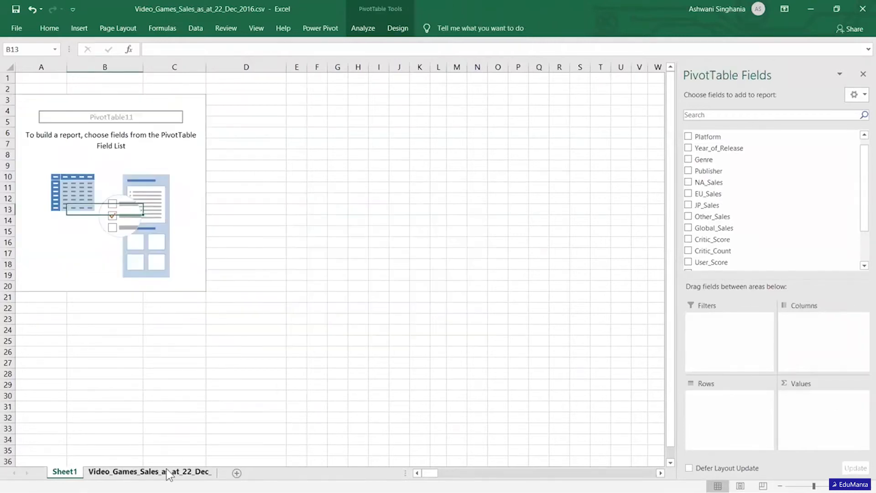
Select the User_Score column in the source data sheet.
click(167, 472)
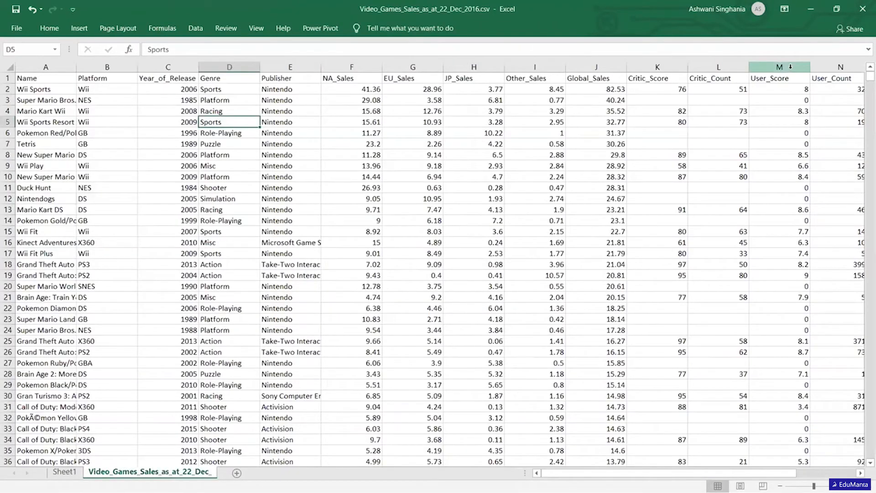
click(790, 67)
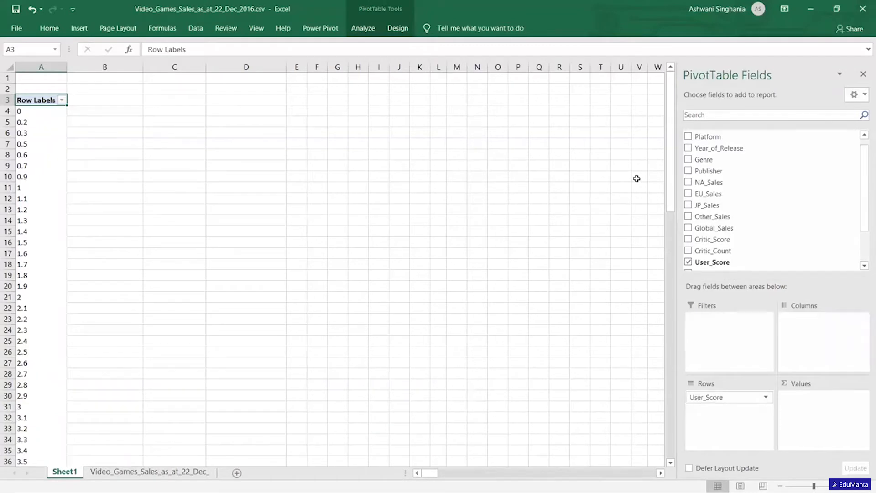
Group the PivotTable's User_Score row labels from 0 to 10 in intervals of 1.
right_click(33, 147)
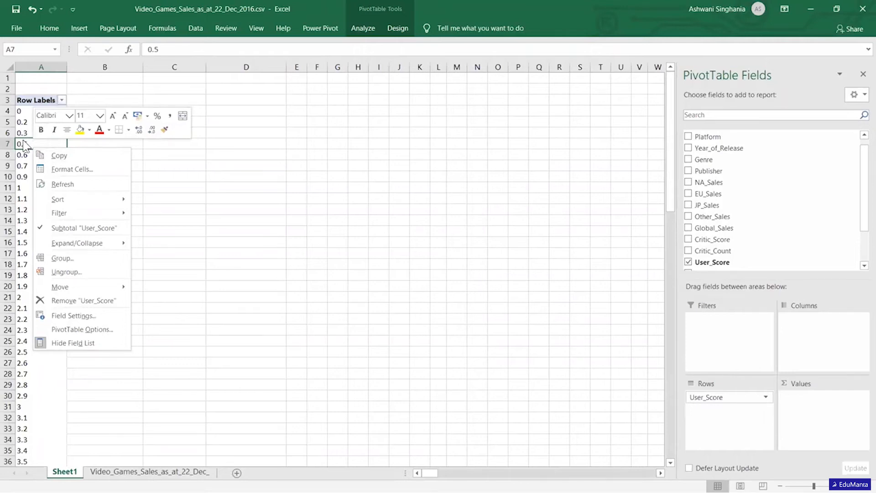
click(68, 257)
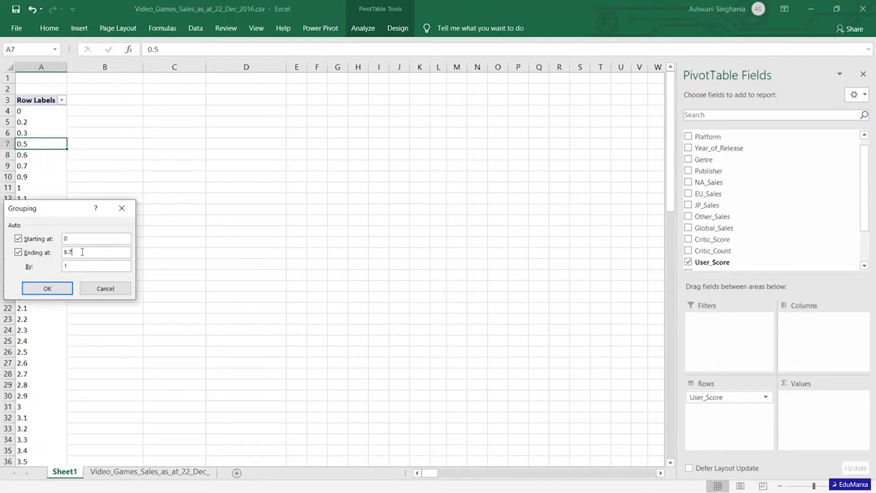
click(82, 252)
key(BackSpace)
key(BackSpace)
key(BackSpace)
text(10)
click(47, 288)
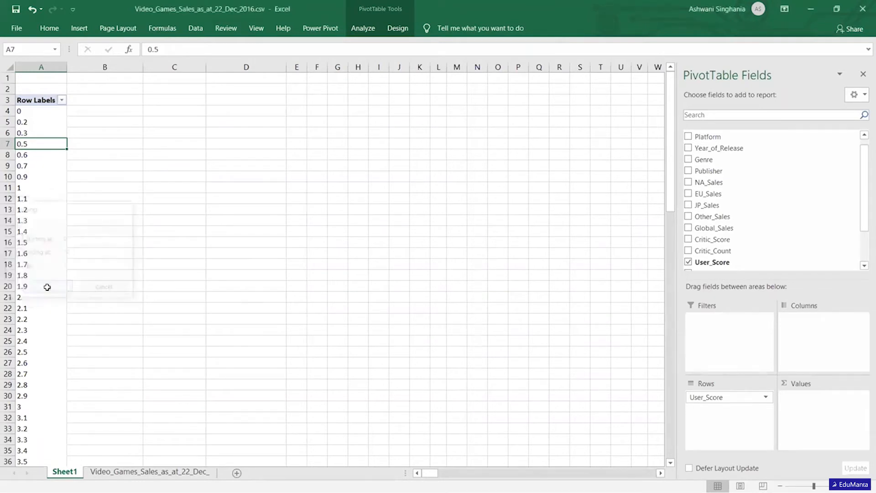
click(164, 173)
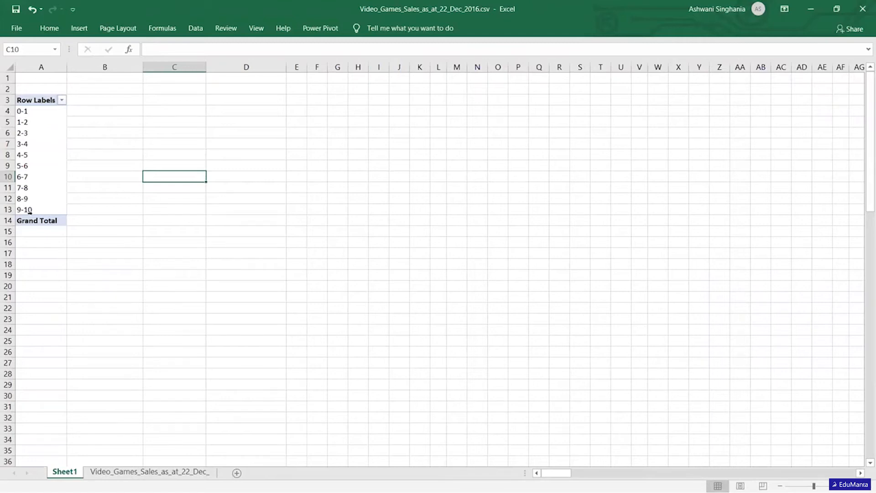
Add Global_Sales to the PivotTable values as a sum per User_Score group, and deselect the PivotTable.
click(29, 167)
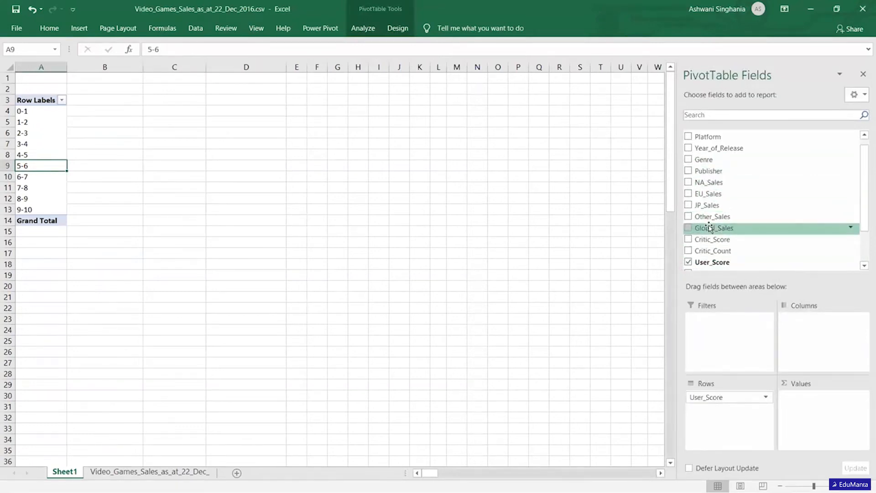
drag(739, 232, 815, 404)
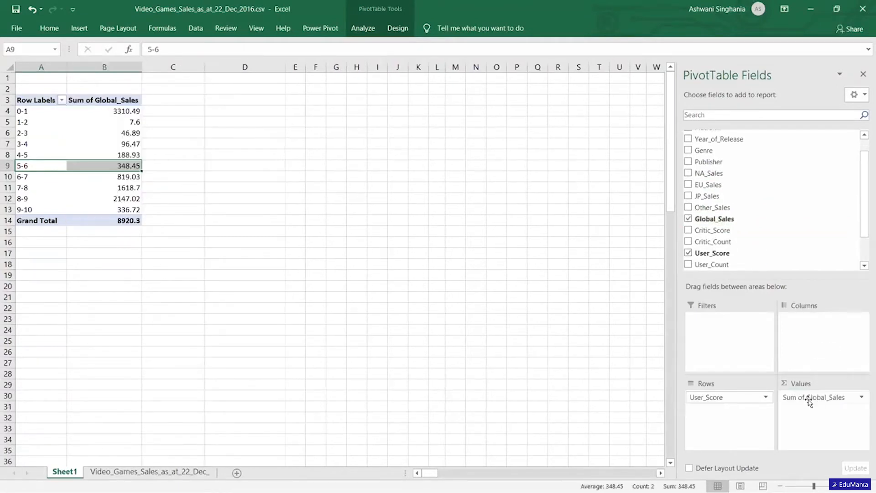
click(378, 275)
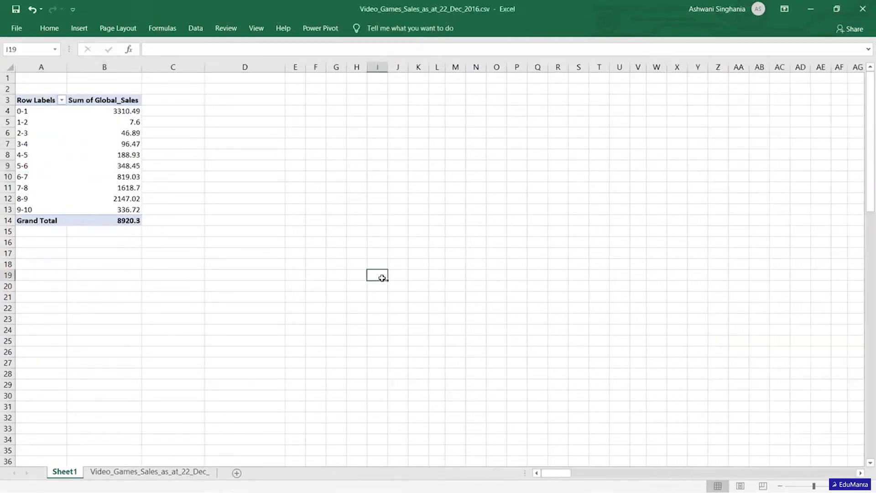
Summarize the PivotTable's Global_Sales values by Average per User_Score group, and select the average of the 9-10 group.
click(114, 112)
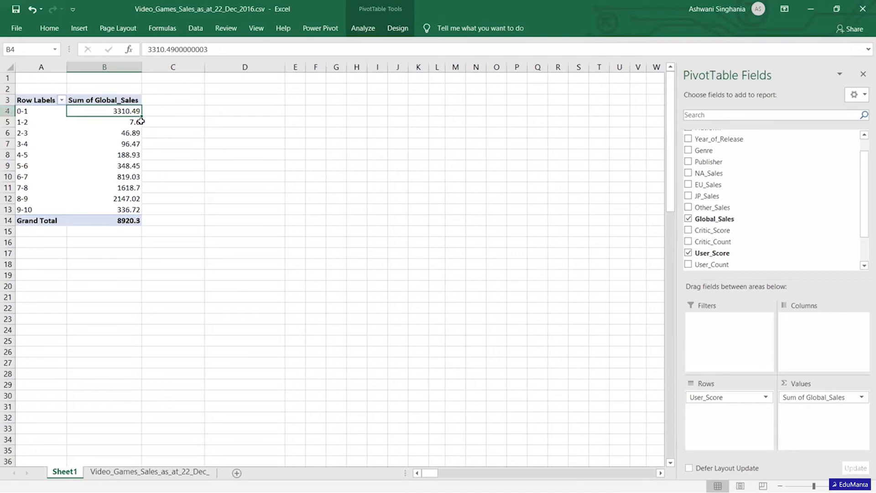
mouse_move(140, 121)
click(857, 396)
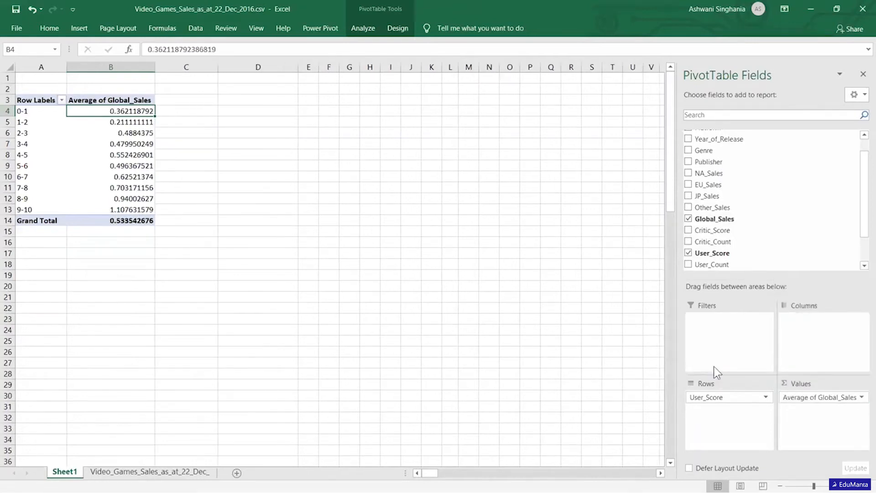
click(390, 208)
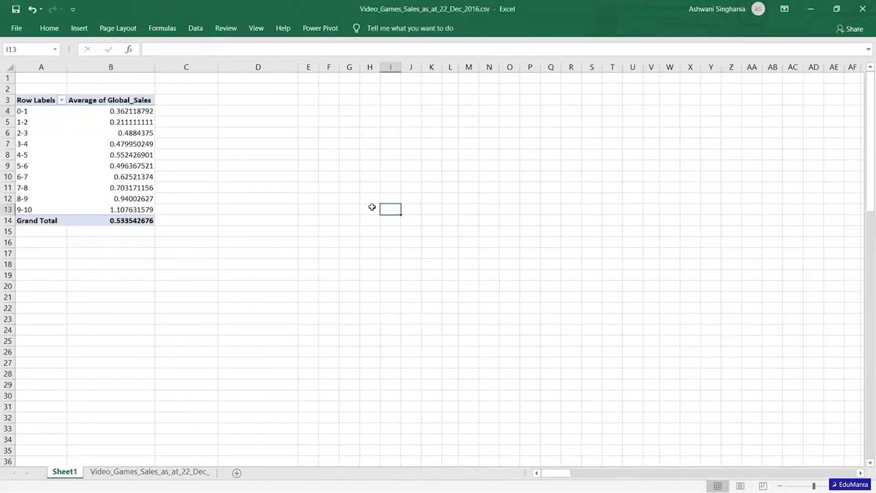
click(119, 110)
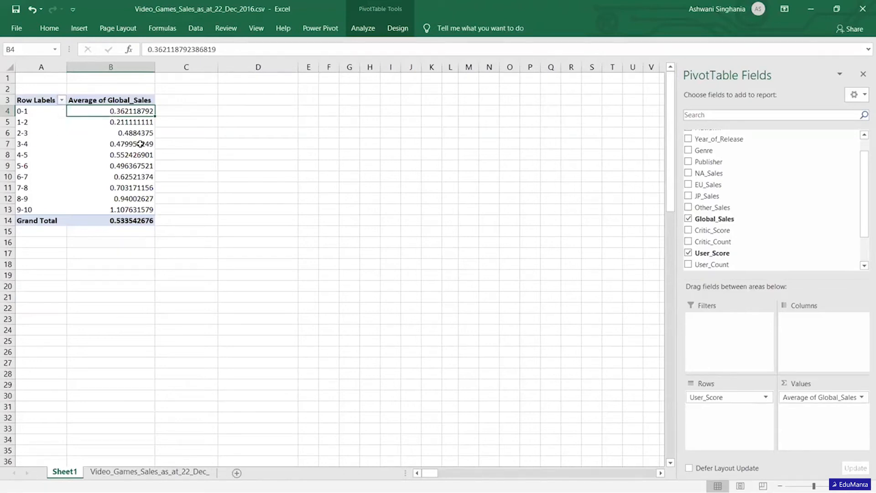
click(136, 209)
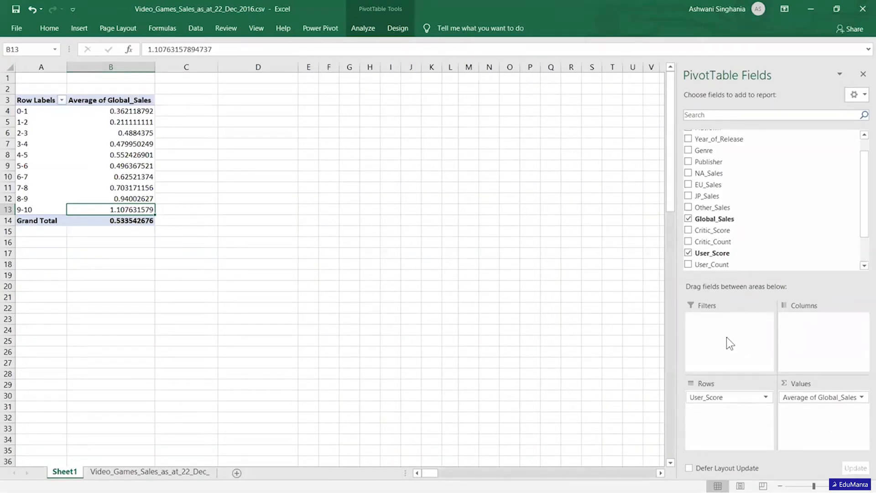
Remove User_Score from the PivotTable's rows and Global_Sales from its values.
drag(862, 217, 863, 203)
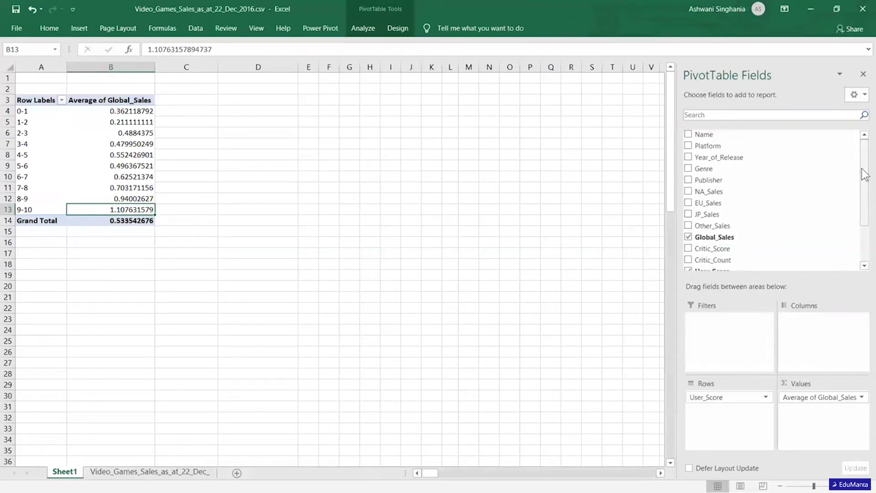
click(765, 396)
click(716, 367)
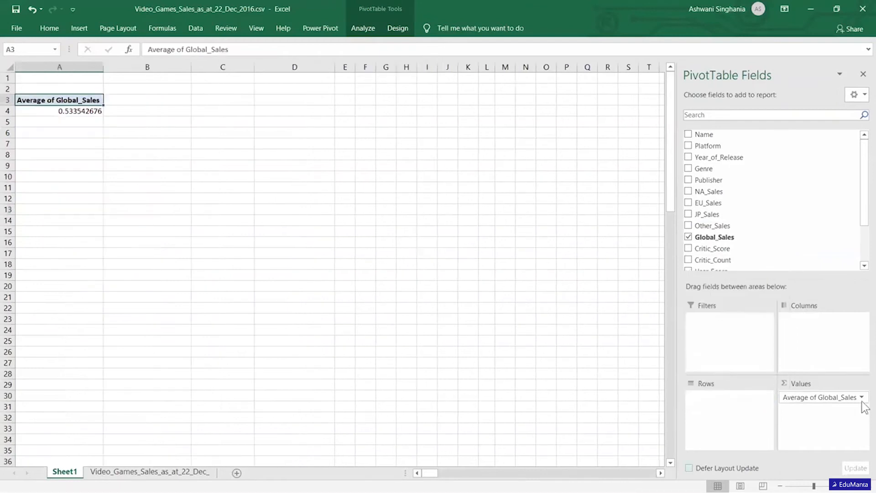
click(861, 397)
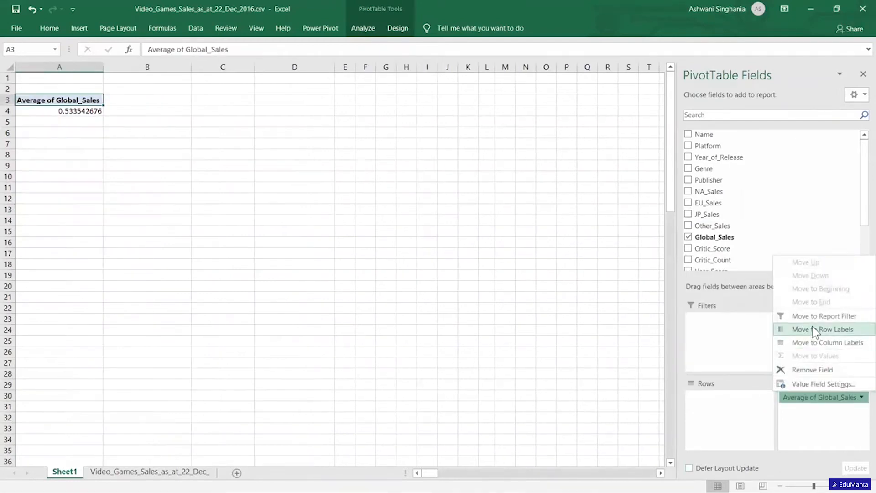
click(810, 369)
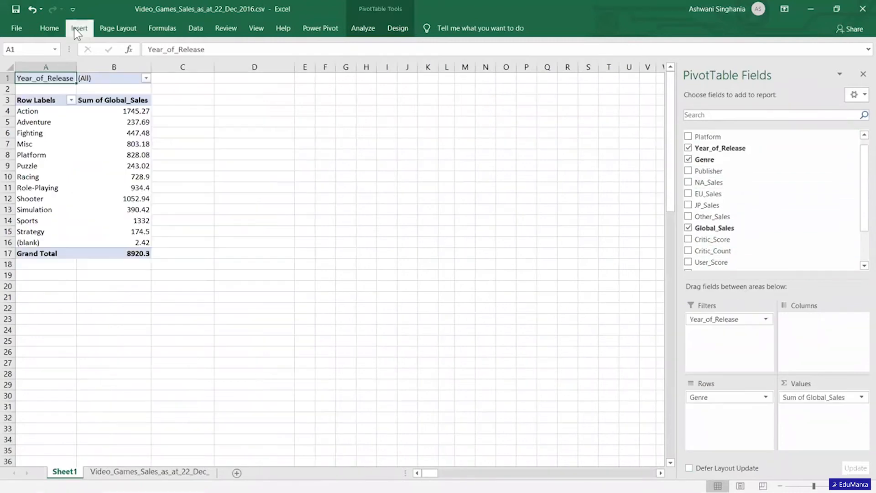
Insert a 2-D pie chart of the summed Global_Sales by Genre, add data labels, and select the pie series.
click(75, 27)
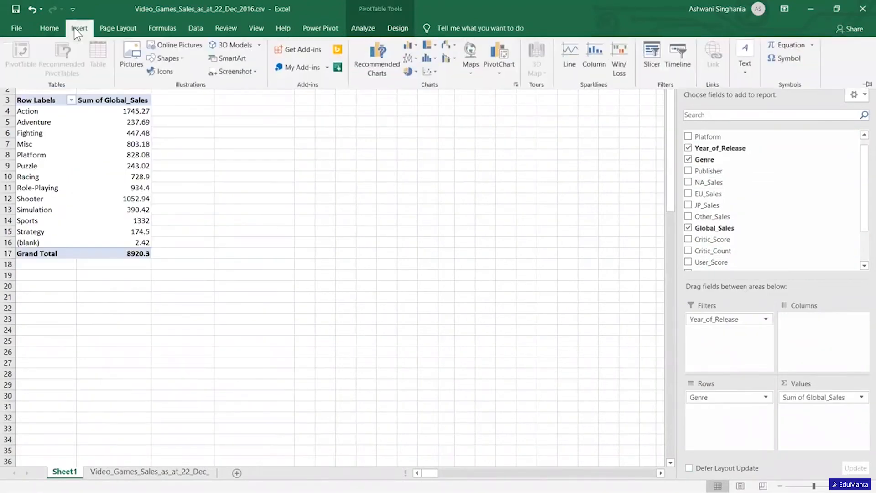
click(416, 69)
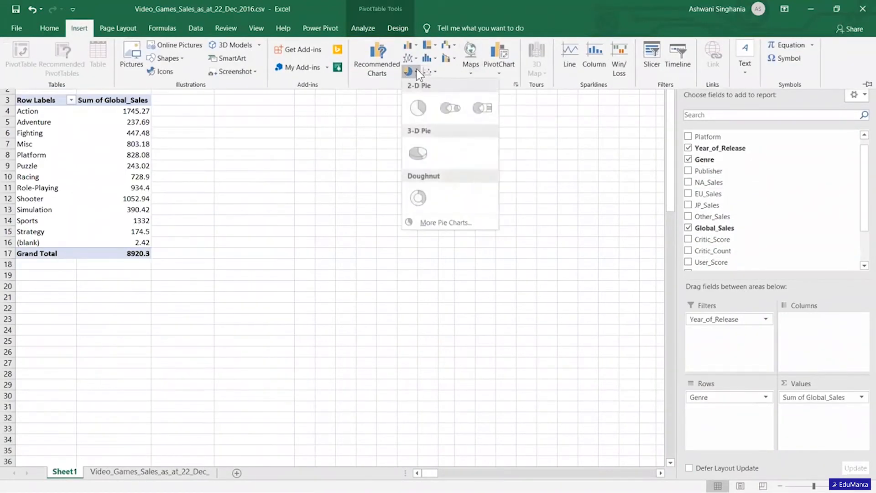
click(417, 110)
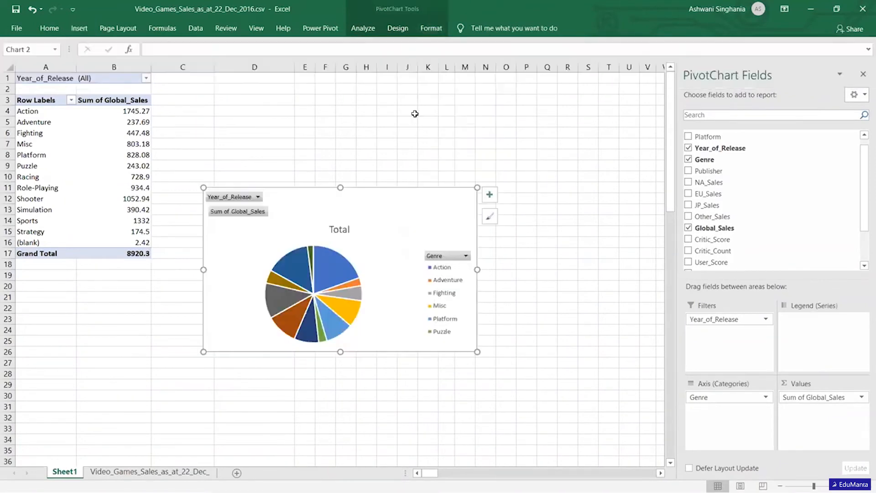
right_click(336, 273)
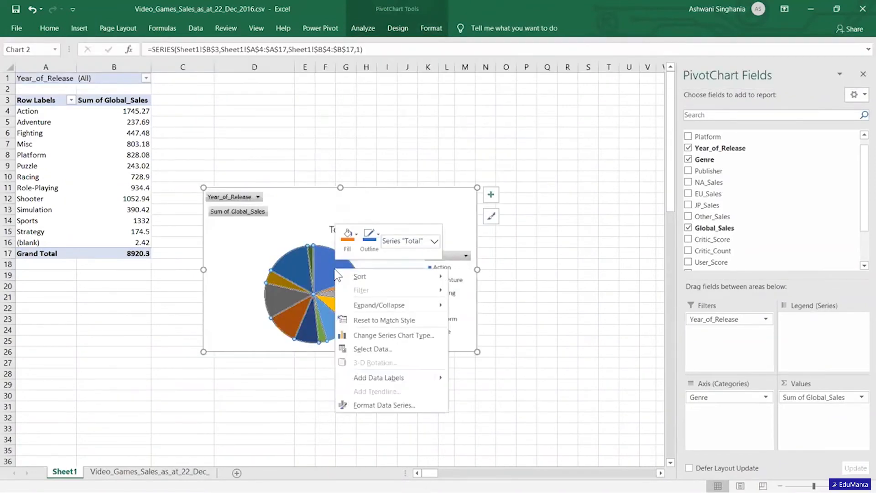
click(408, 374)
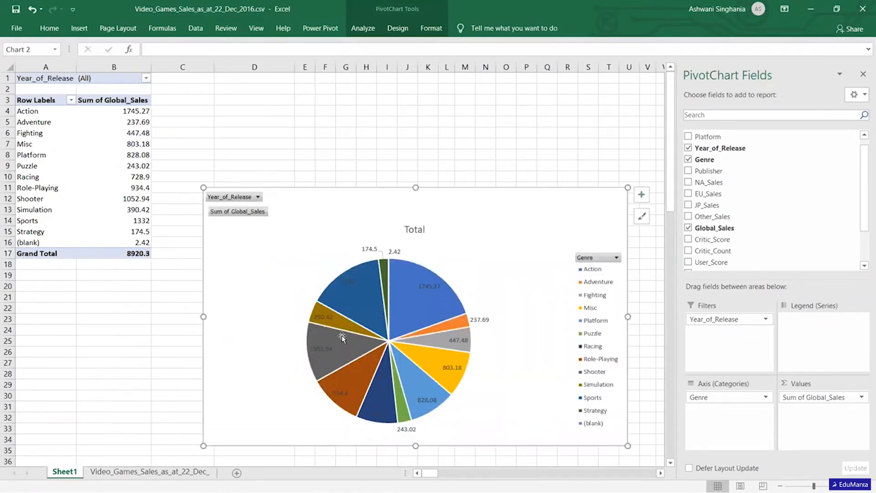
mouse_move(372, 370)
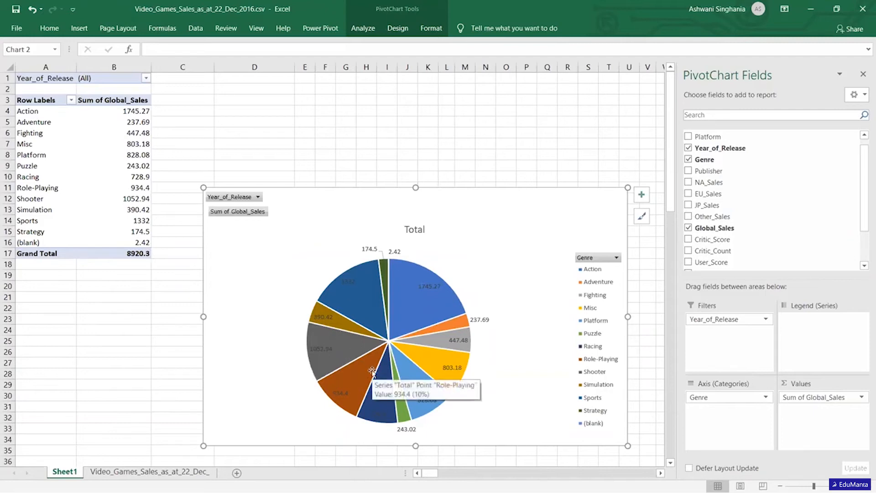
click(421, 305)
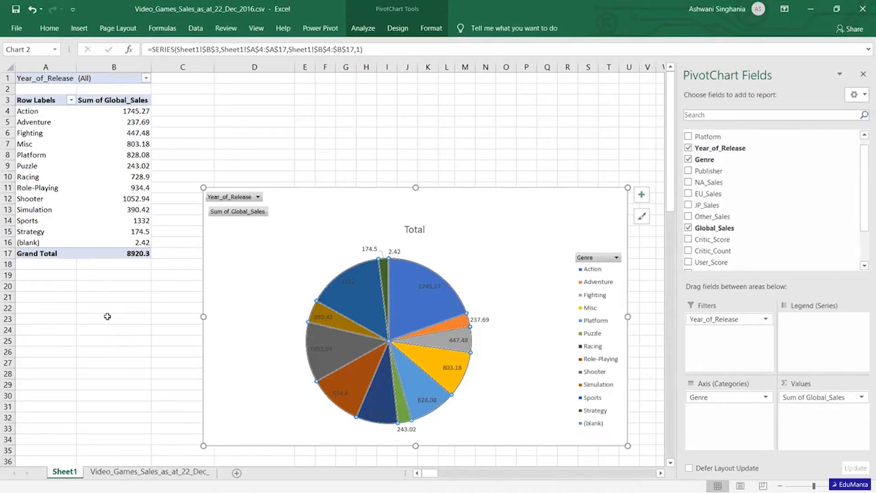
Filter the PivotTable and its pie chart to Year_of_Release 1985.
click(146, 79)
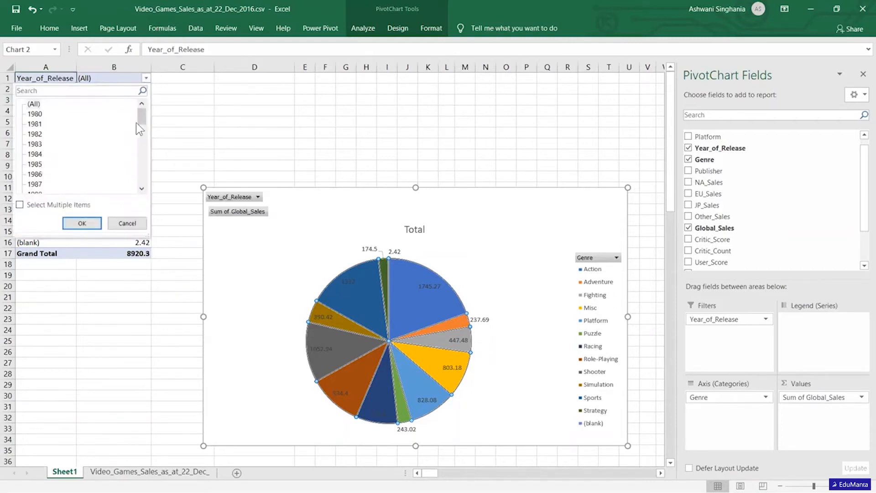
click(38, 165)
click(86, 226)
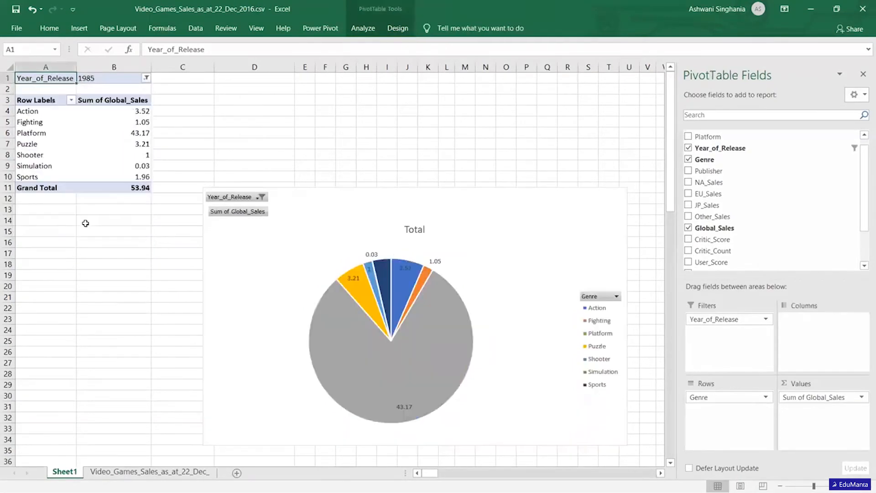
mouse_move(436, 365)
Switch the Year_of_Release filter to 1992 and select the pie series.
click(146, 79)
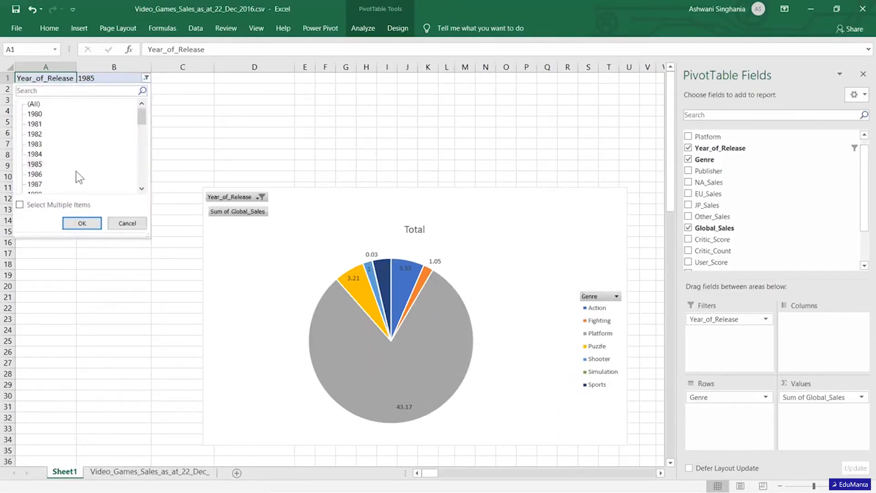
drag(142, 114, 135, 129)
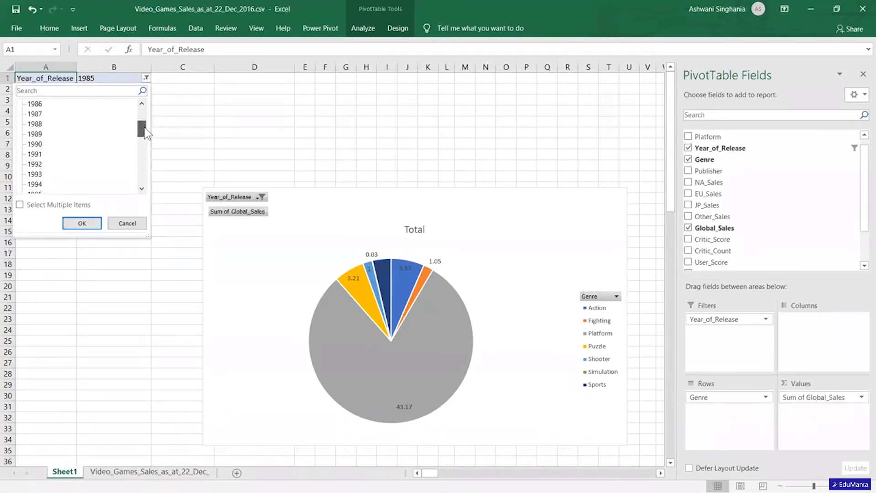
click(41, 164)
click(74, 218)
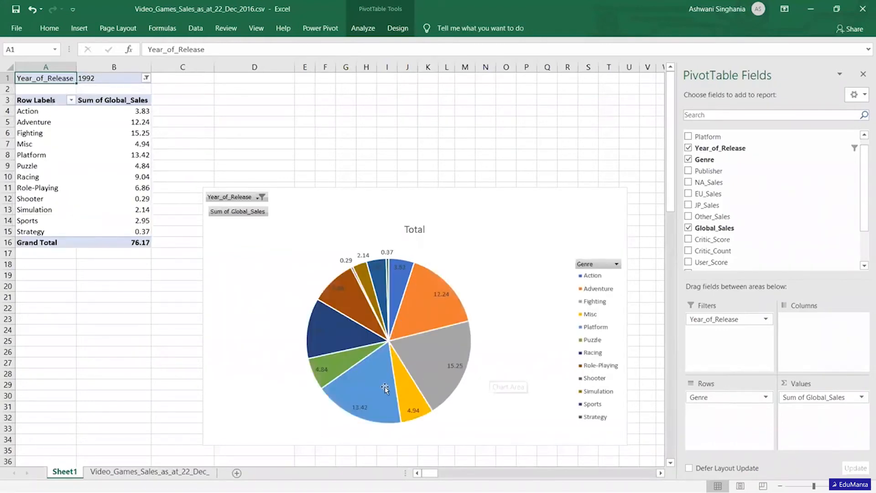
click(372, 401)
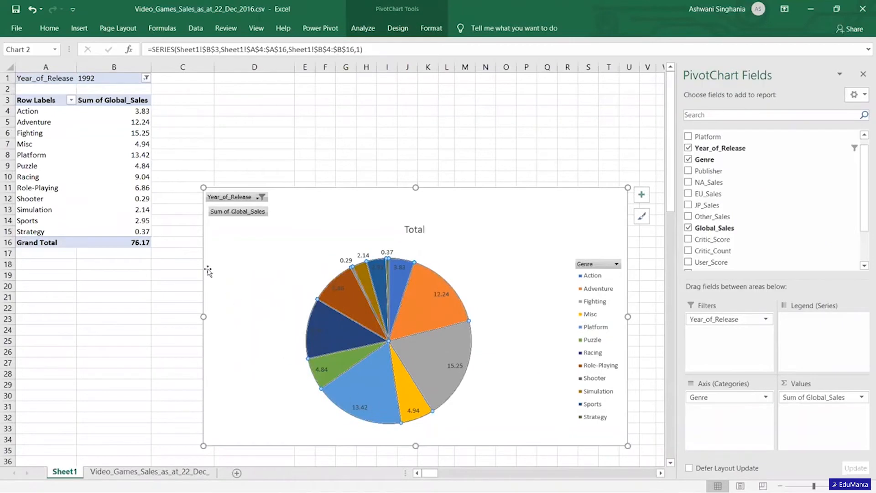
Switch the Year_of_Release filter to 2014 and examine the genre slices in the pie chart.
click(146, 80)
drag(143, 118, 143, 168)
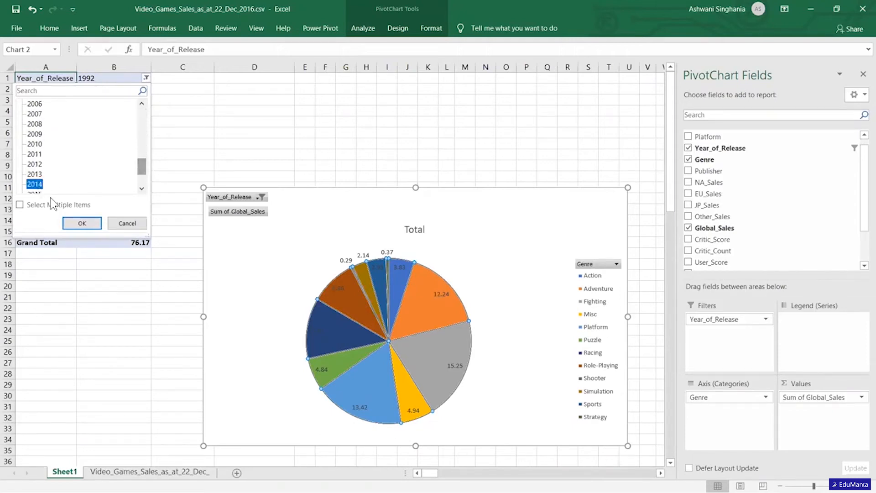
click(82, 224)
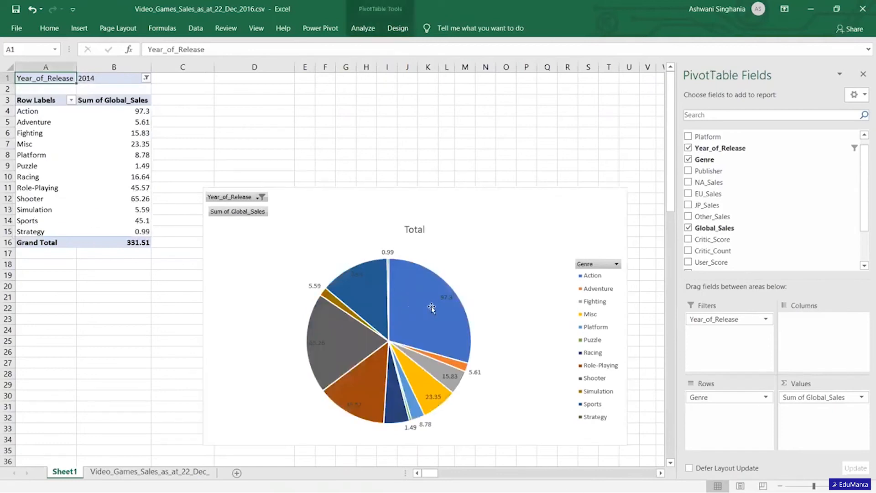
mouse_move(418, 301)
mouse_move(363, 322)
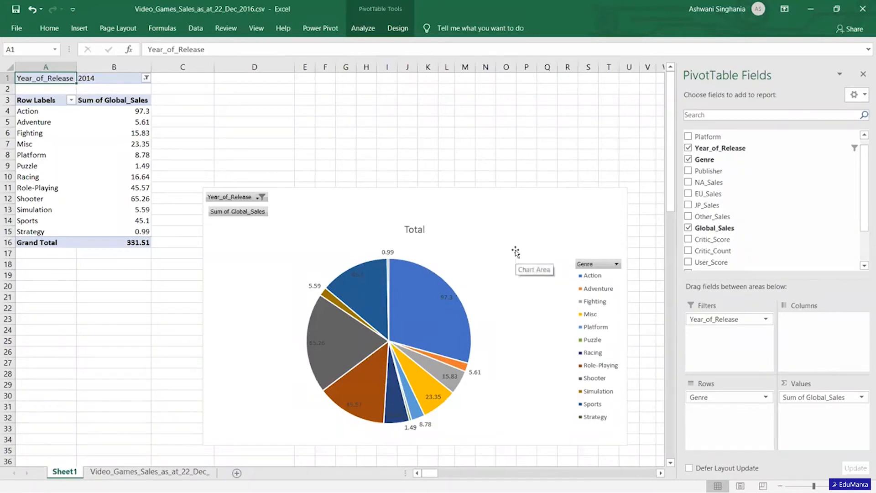
Delete the pie chart and insert a 2-D clustered column chart of Global_Sales by Genre.
click(516, 202)
key(Delete)
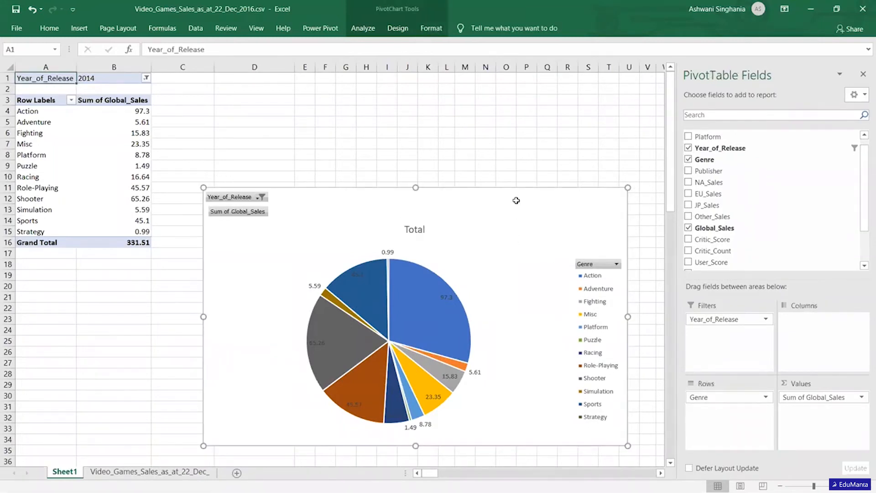
click(49, 27)
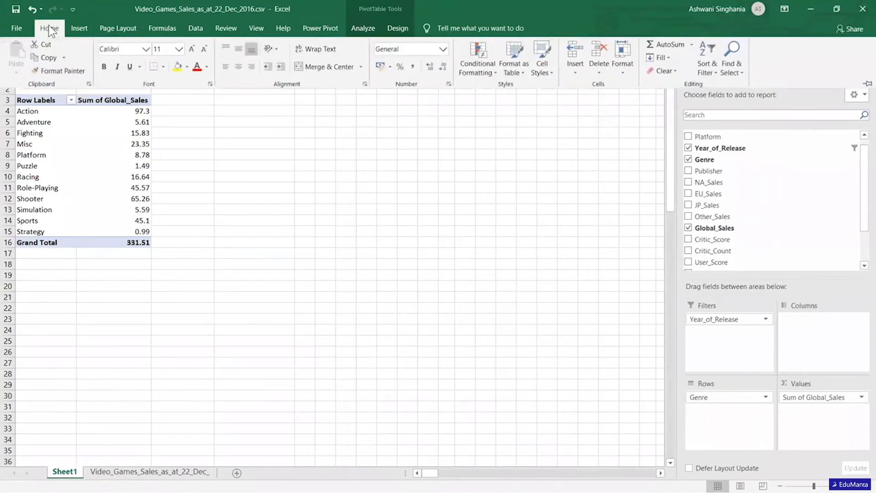
click(79, 27)
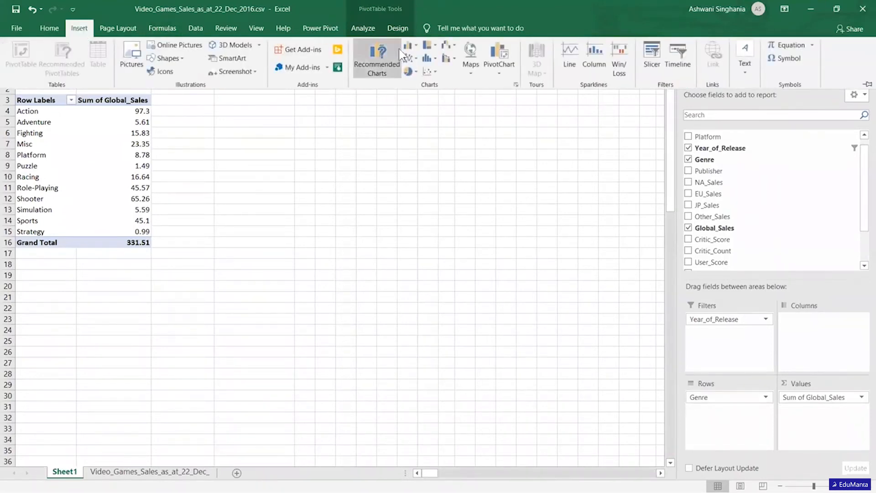
click(418, 44)
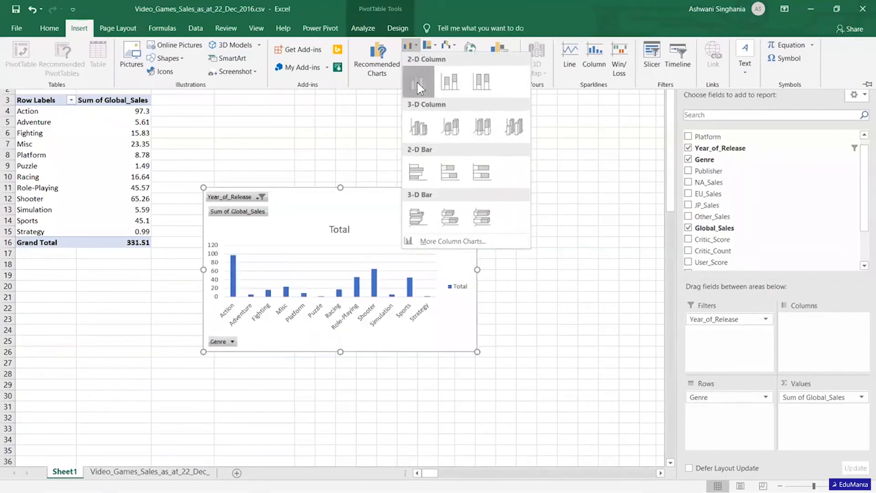
click(417, 82)
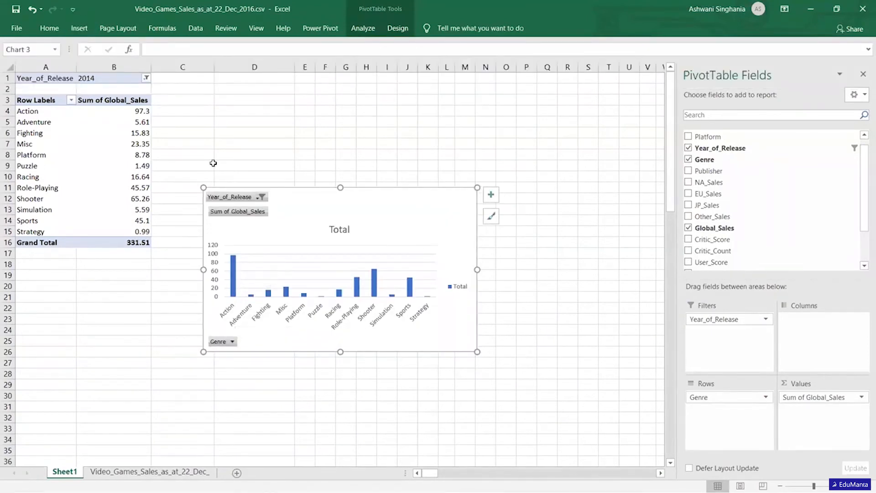
Filter the PivotTable and its column chart to Year_of_Release 1994.
click(146, 78)
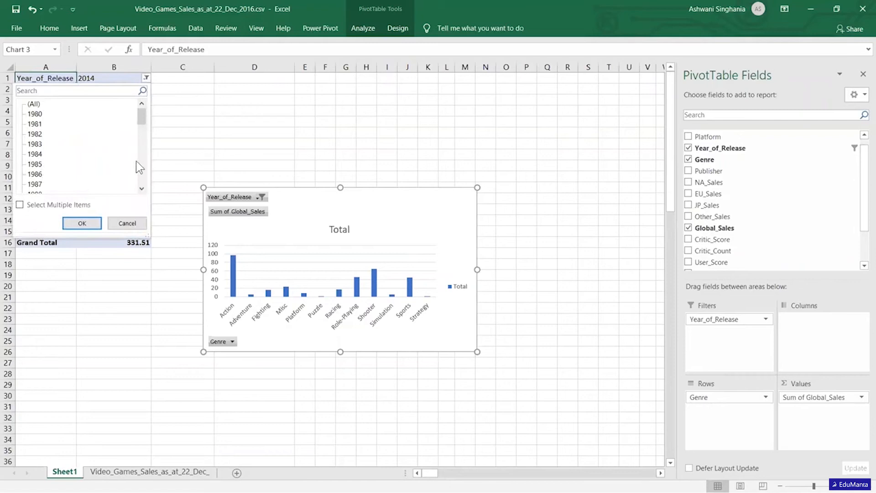
scroll(139, 161, down, 3)
click(36, 175)
click(81, 222)
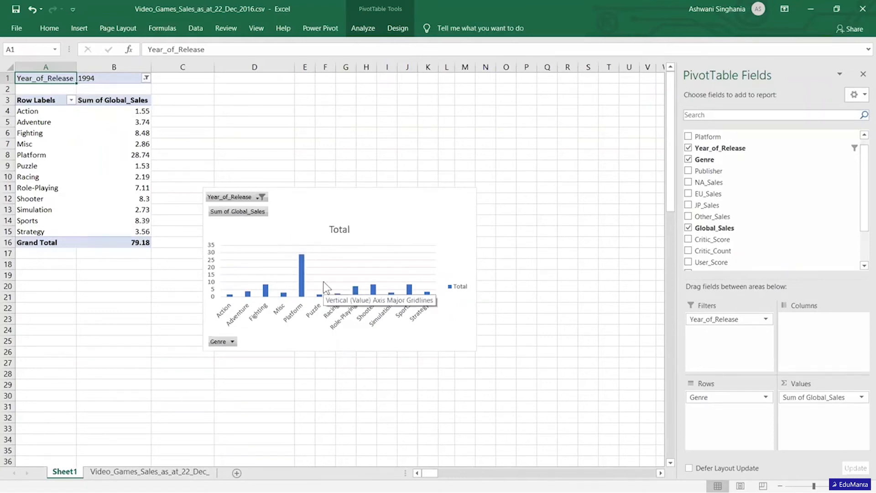
Set the Year_of_Release filter to (All) and select the column chart.
click(145, 78)
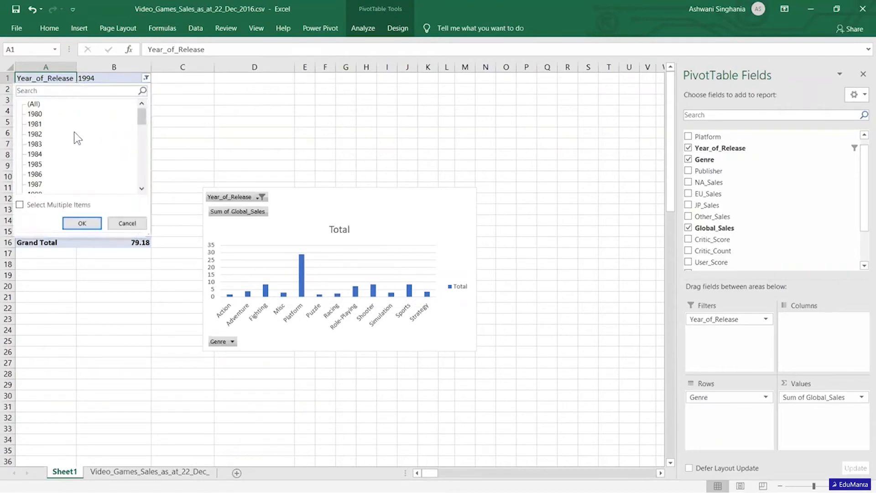
click(34, 104)
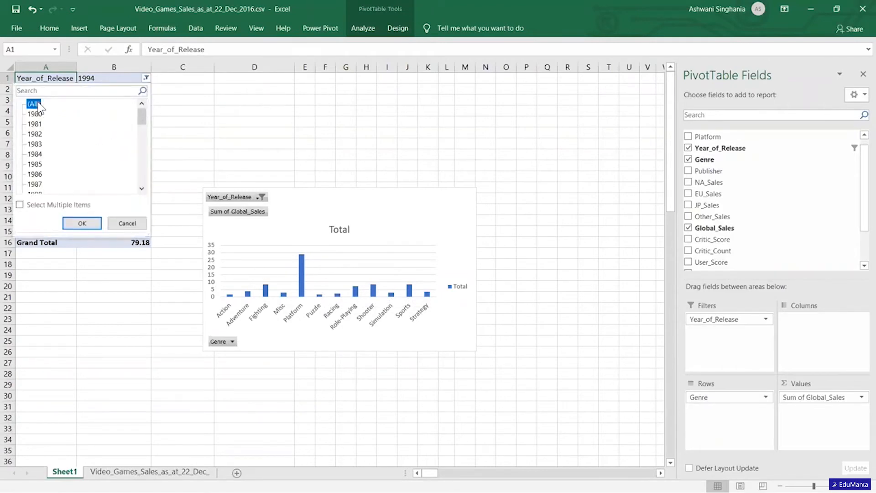
click(86, 225)
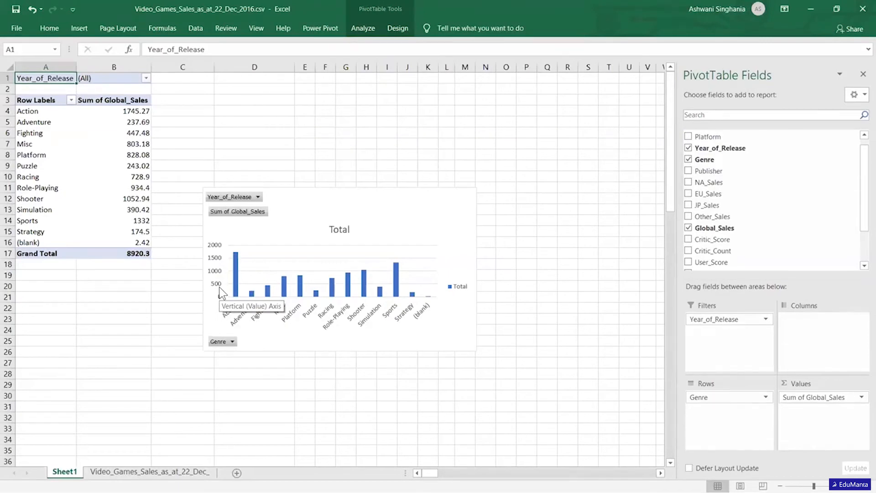
click(428, 205)
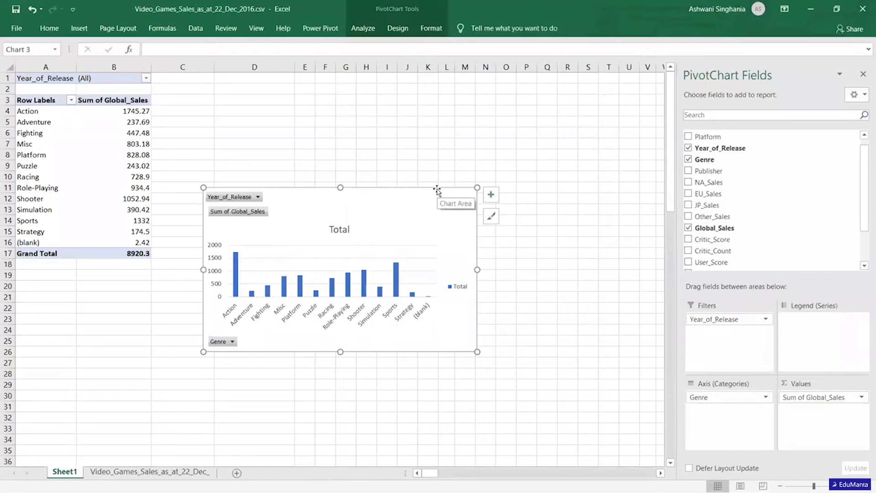
Delete the column chart and insert a 2-D line chart of Global_Sales by Genre.
key(Delete)
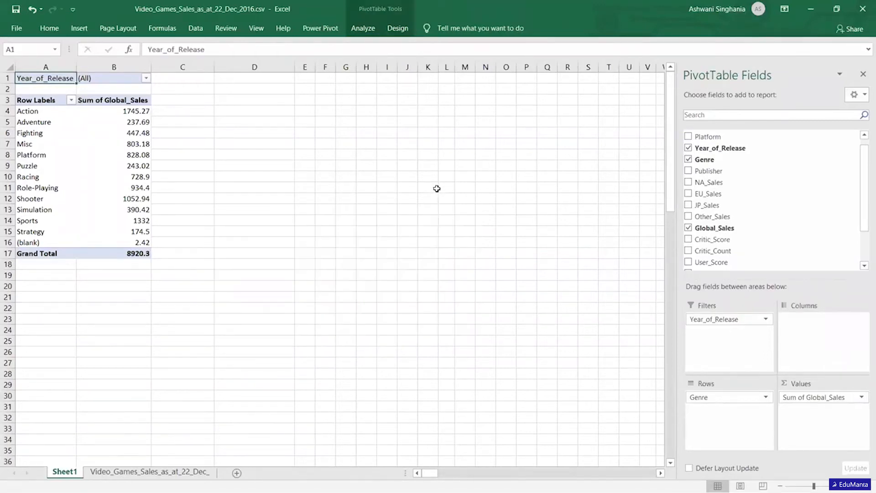
click(79, 28)
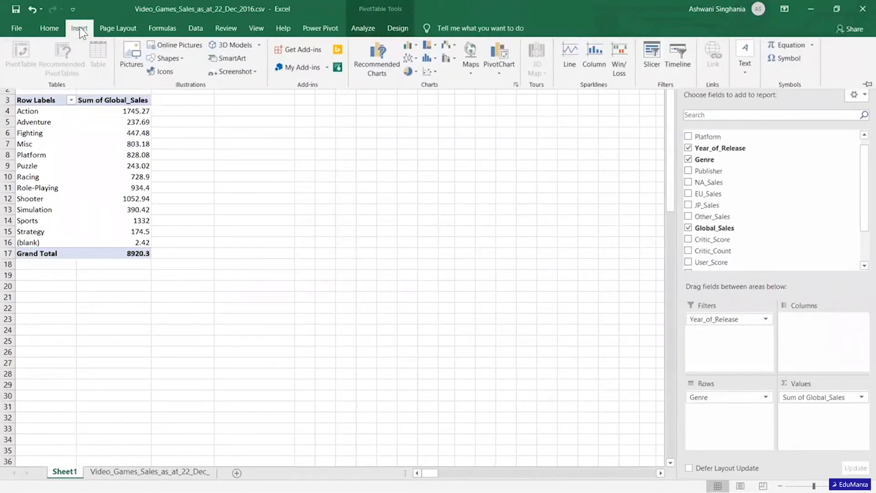
click(414, 57)
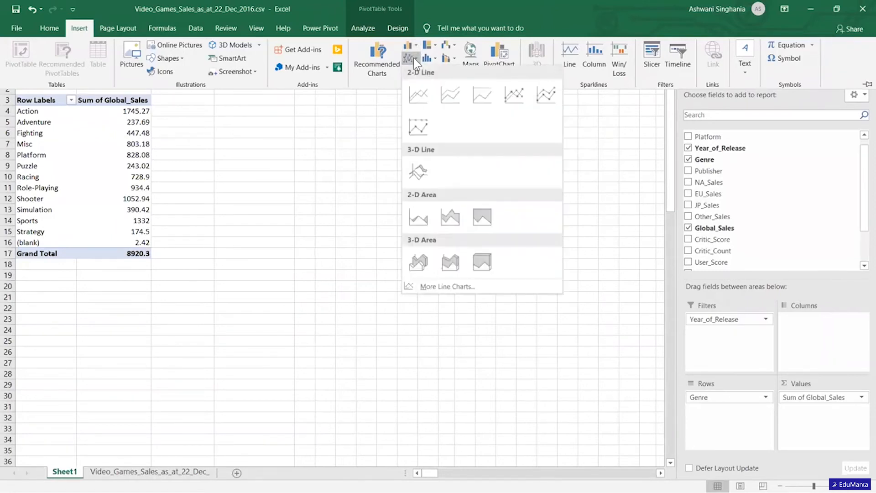
click(413, 98)
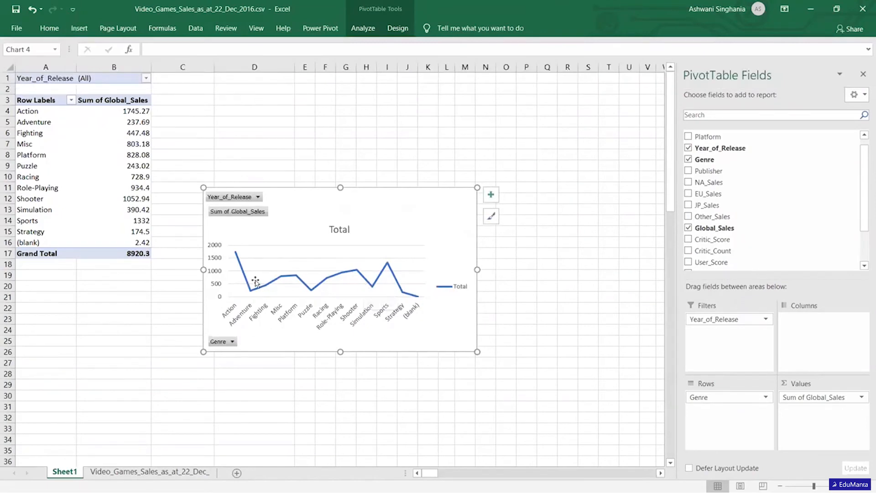
Examine the line chart of Global_Sales by Genre and delete it from the PivotTable sheet.
mouse_move(306, 286)
click(461, 197)
key(Delete)
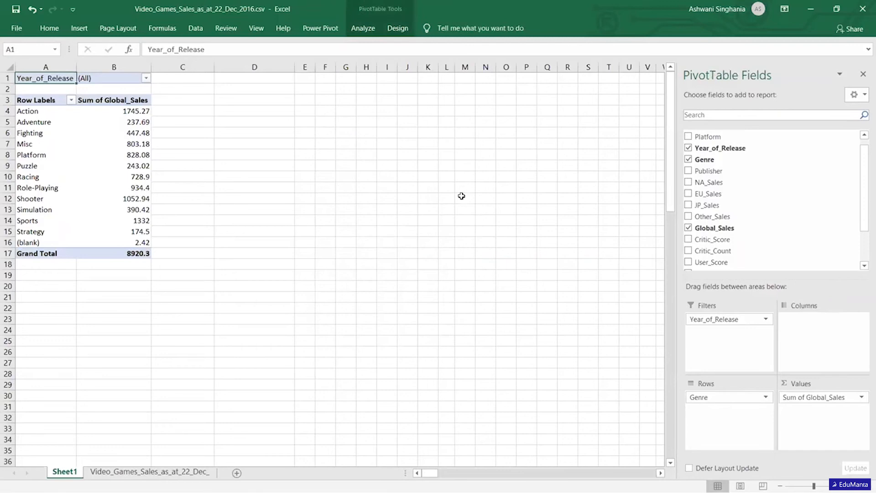
click(80, 30)
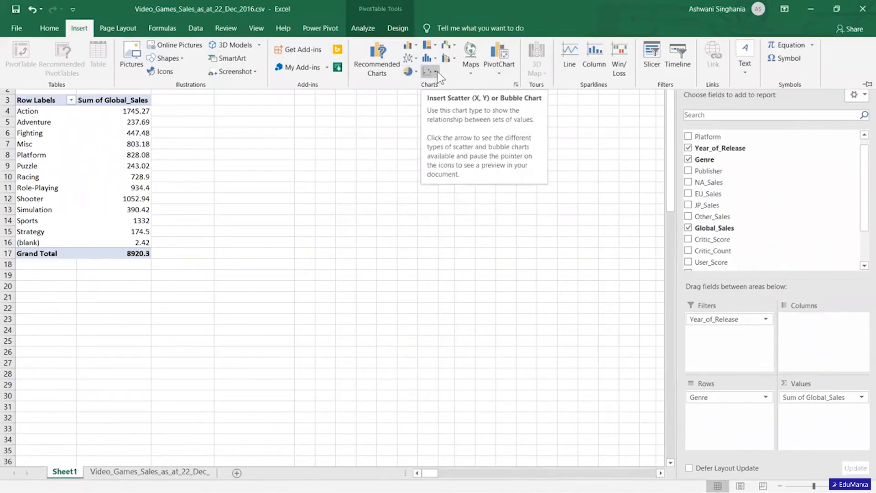
click(285, 298)
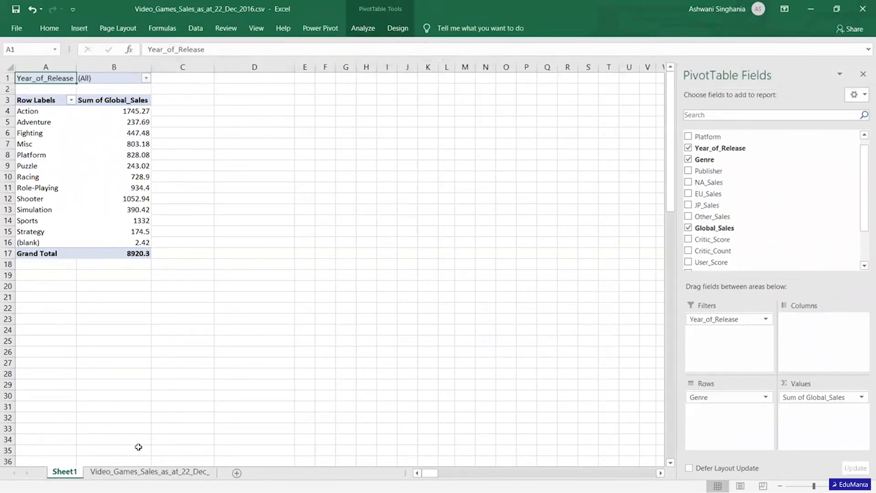
Examine the User_Score column in the Video_Games_Sales data sheet.
click(150, 471)
key(ctrl+space)
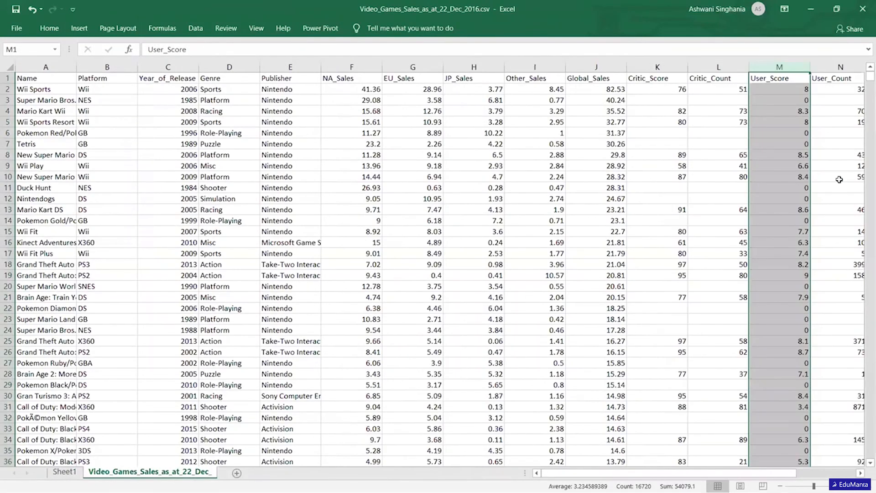
click(794, 180)
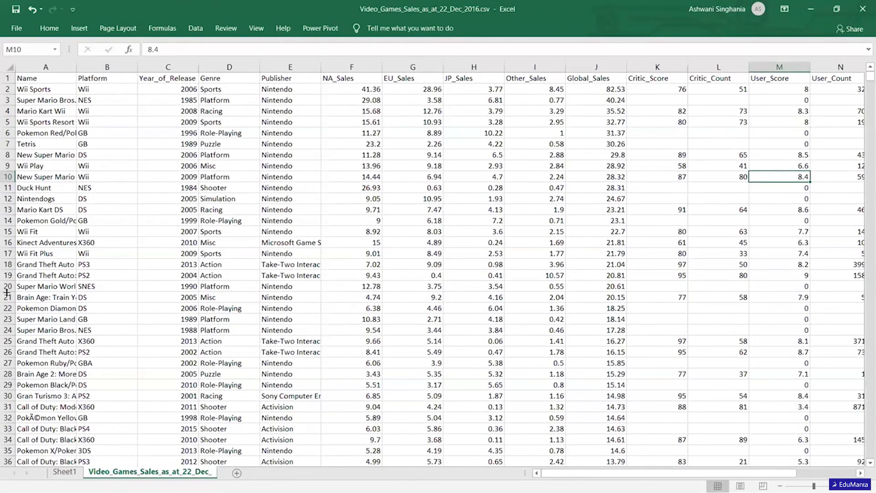
Rebuild the Sheet1 PivotTable with User_Score as rows and Sum of Global_Sales as values.
click(64, 472)
drag(718, 228, 799, 408)
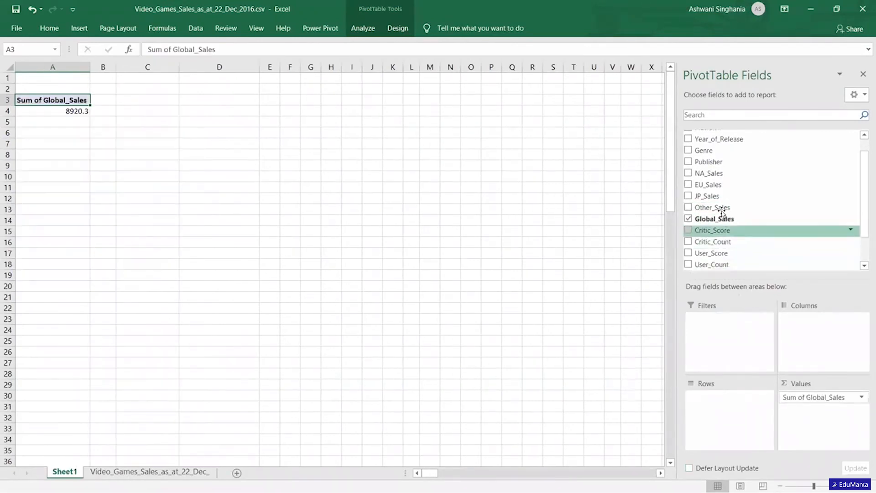
drag(712, 253, 722, 410)
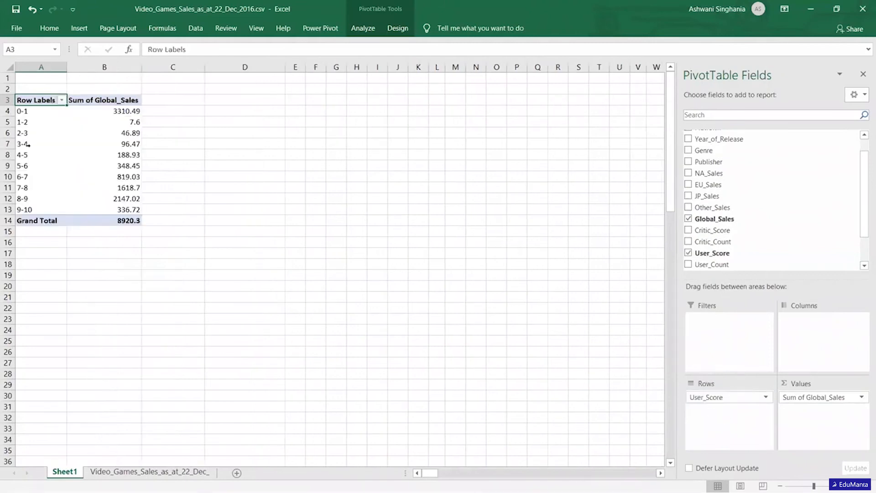
Ungroup the User_Score row labels in the PivotTable to list individual scores.
click(23, 144)
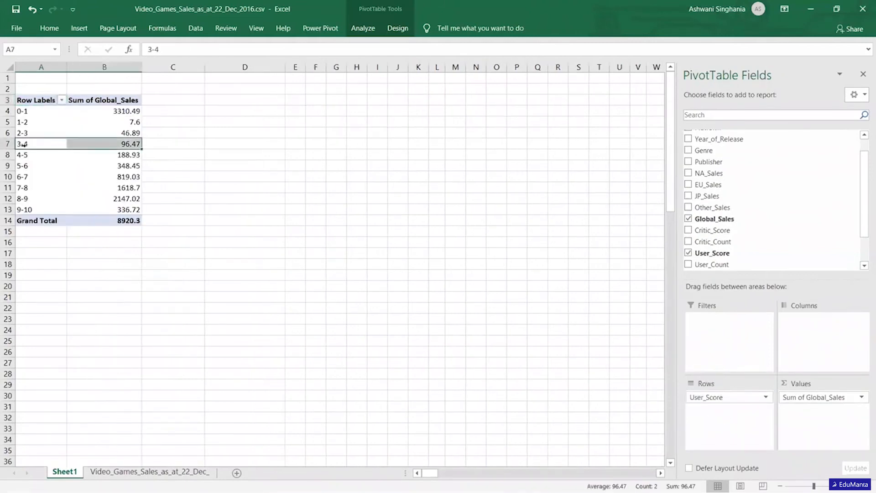
right_click(25, 143)
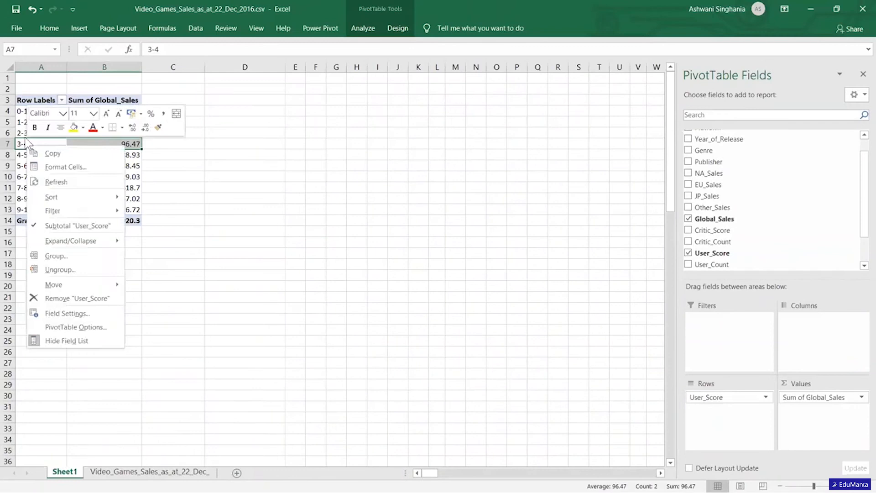
click(72, 270)
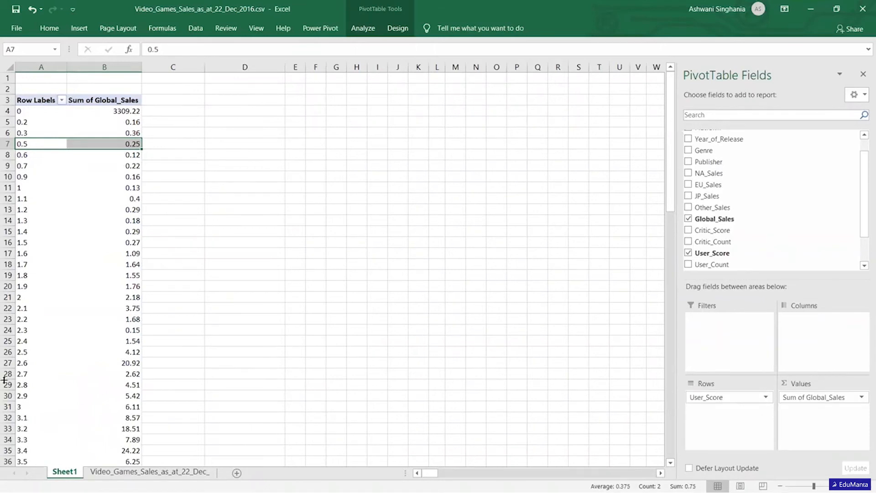
Try to insert a scatter chart directly from the PivotTable of Global_Sales by User_Score.
click(74, 31)
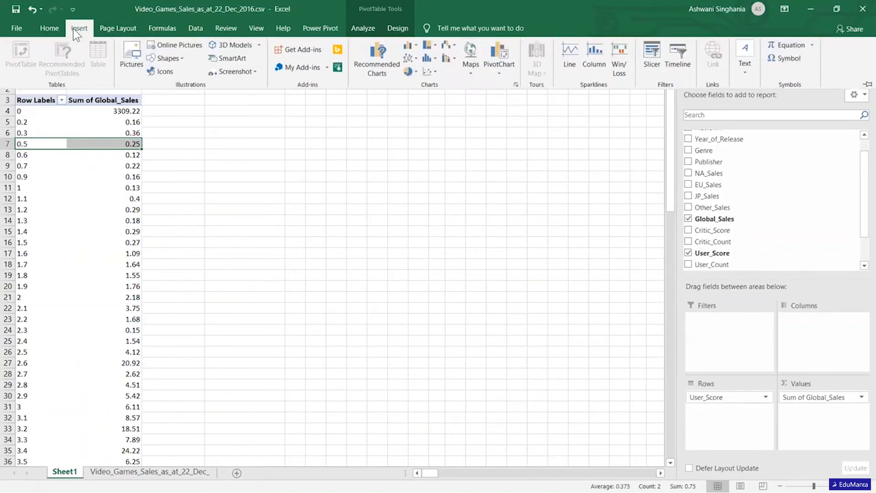
click(432, 72)
click(470, 113)
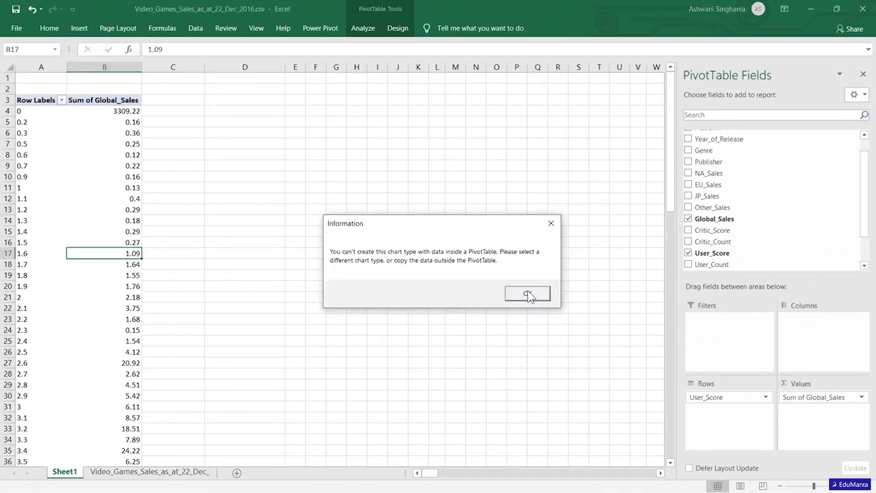
click(527, 295)
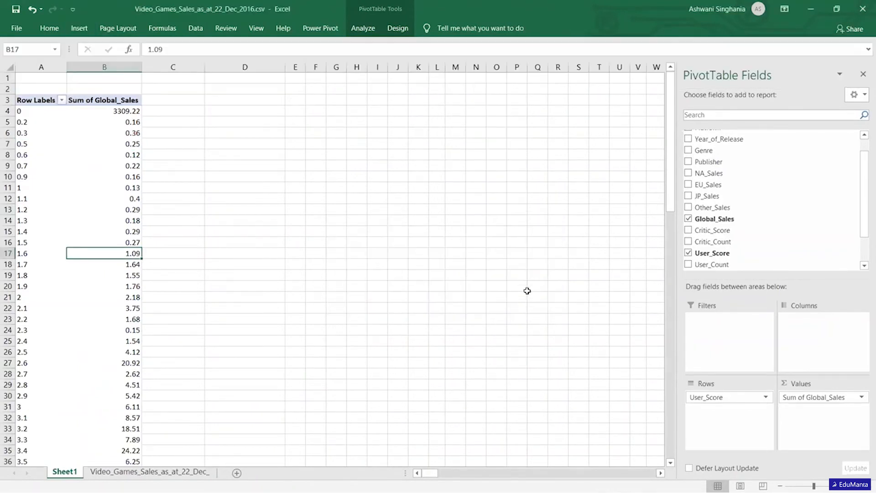
Copy the PivotTable's User_Score rows from 0.2 to 9.7, without the Grand Total, into a new sheet.
click(20, 122)
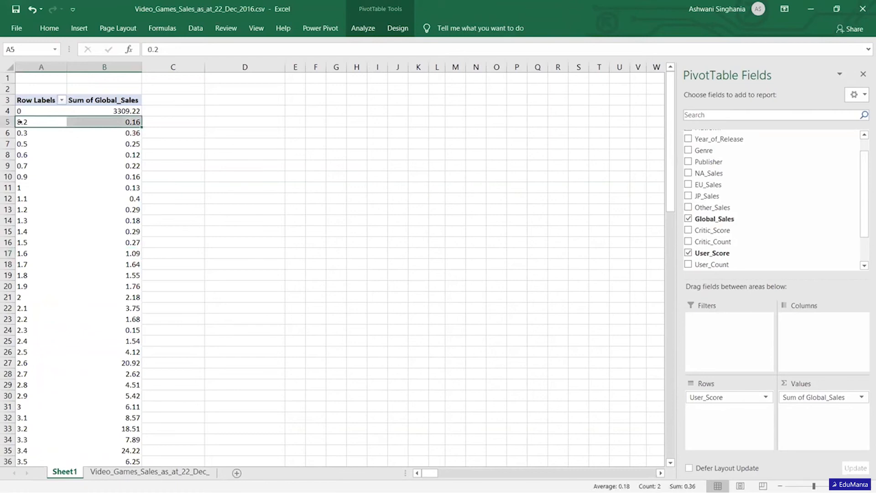
key(ctrl+shift+Down)
key(shift+Up)
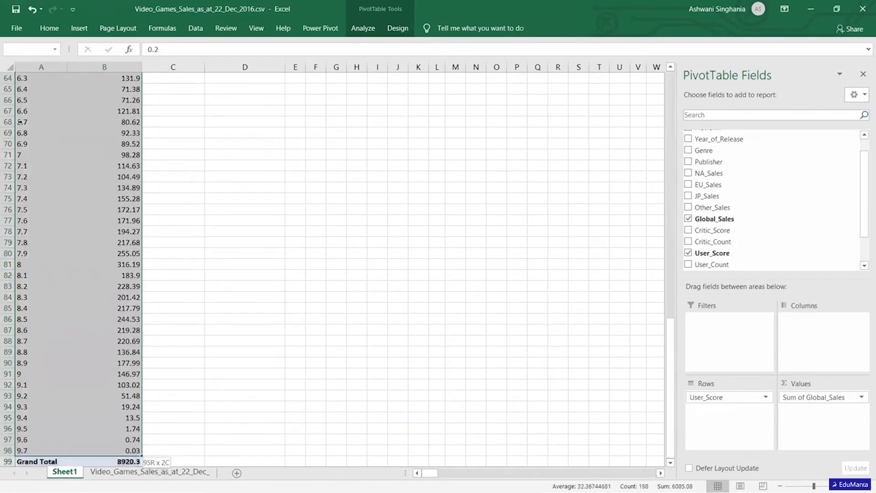
key(ctrl+c)
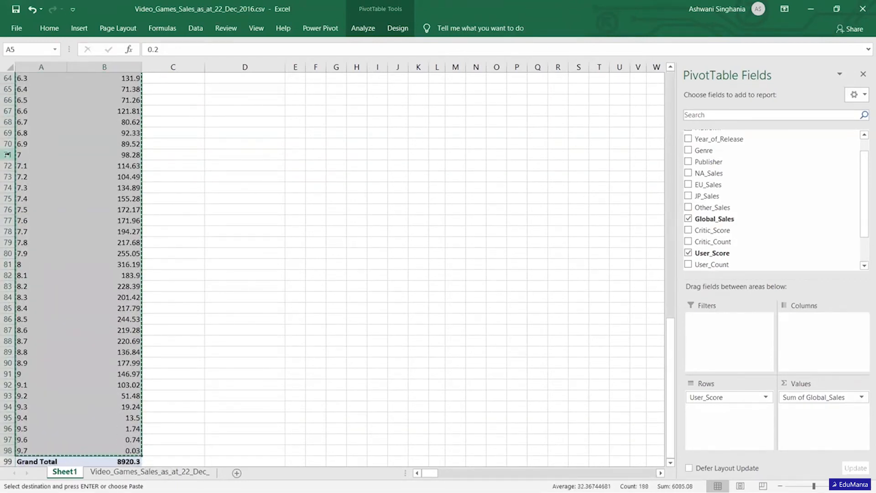
click(236, 472)
key(ctrl+v)
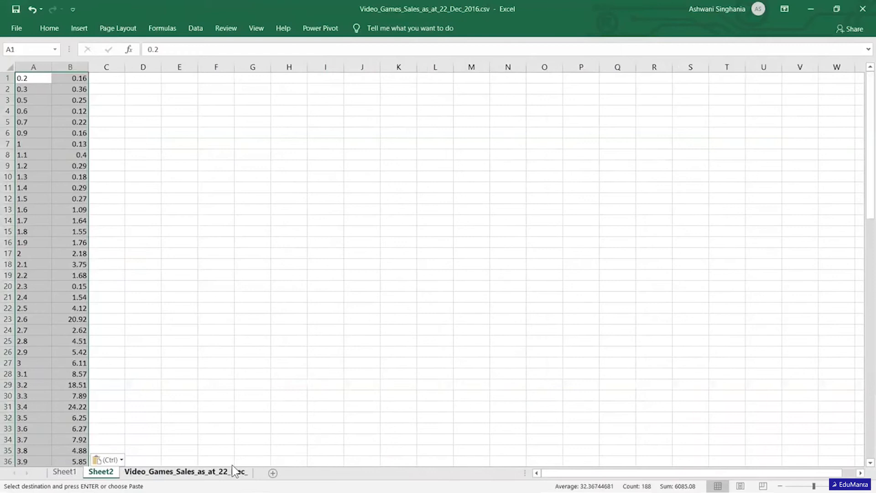
click(215, 274)
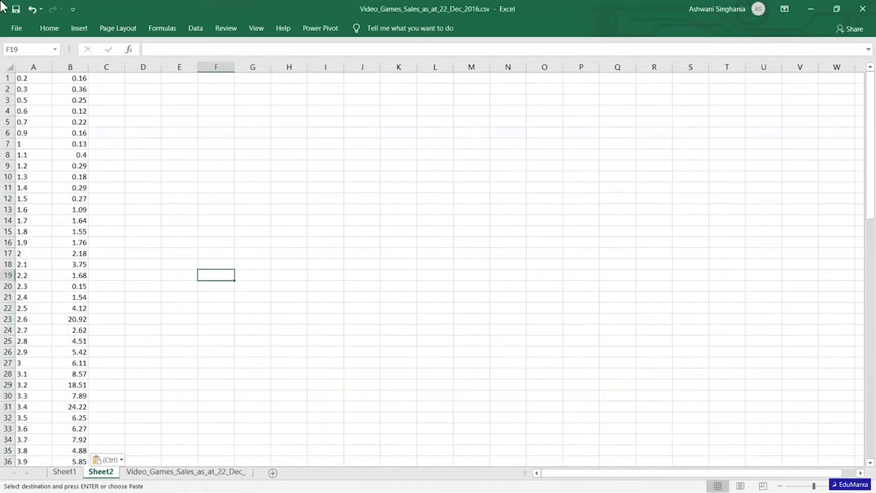
click(79, 28)
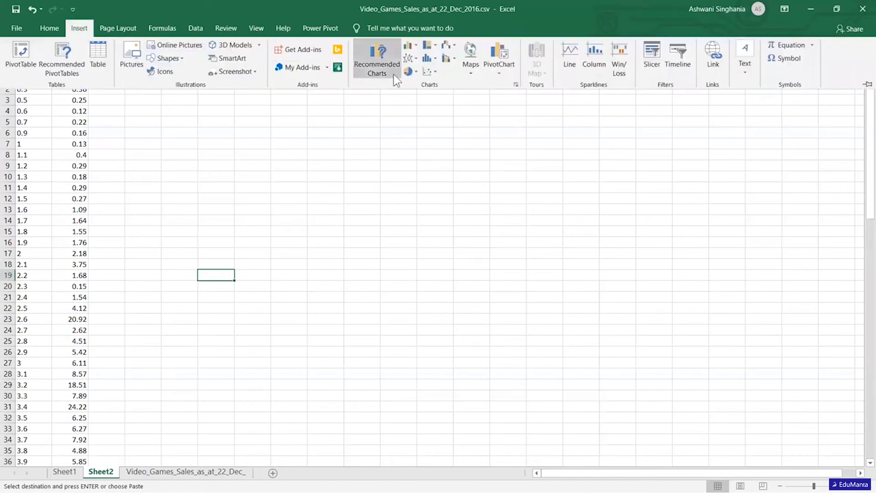
click(433, 71)
Insert a scatter chart with straight lines and markers from the copied score and sales values in Sheet2.
click(83, 28)
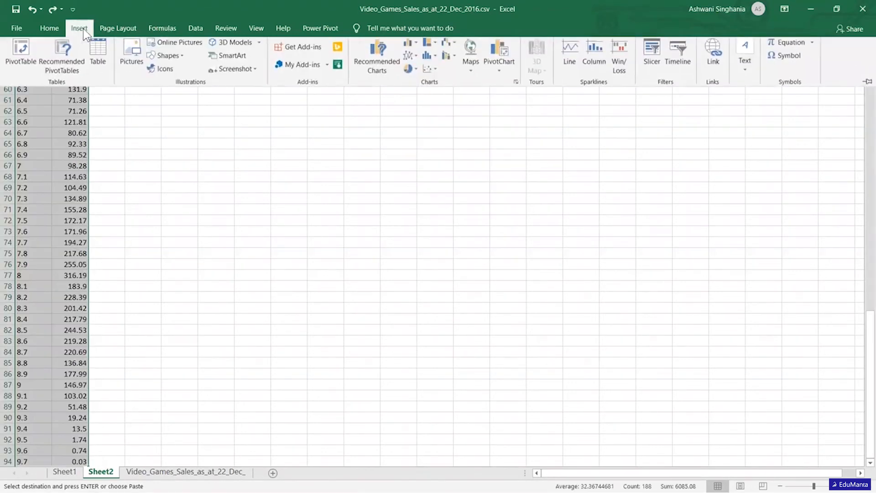
click(433, 71)
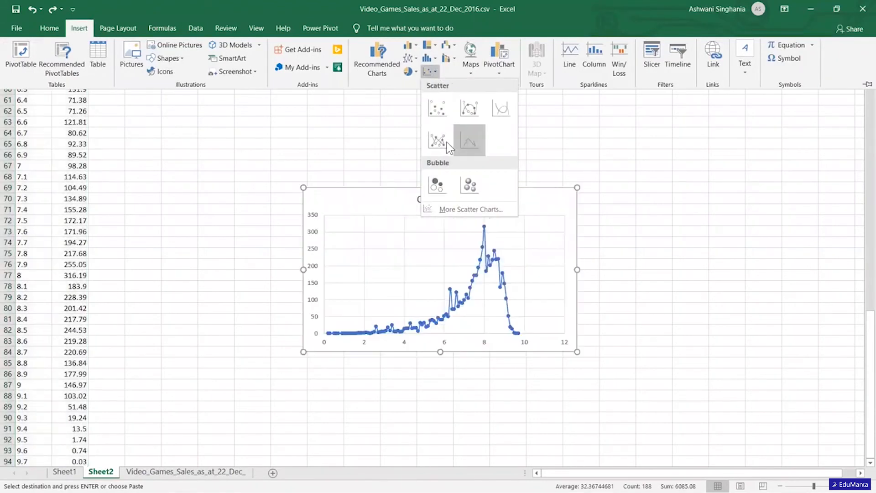
click(445, 142)
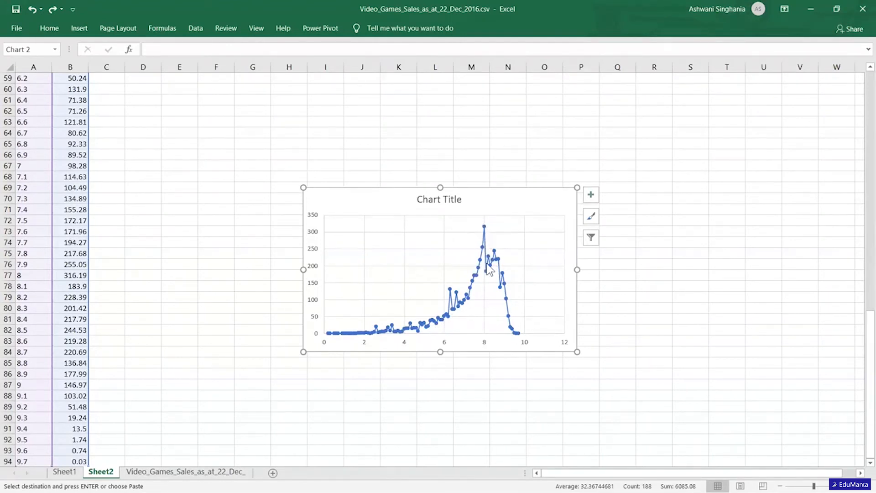
Apply the quick layout with axis titles, a legend and a linear trendline to the scatter chart.
mouse_move(490, 270)
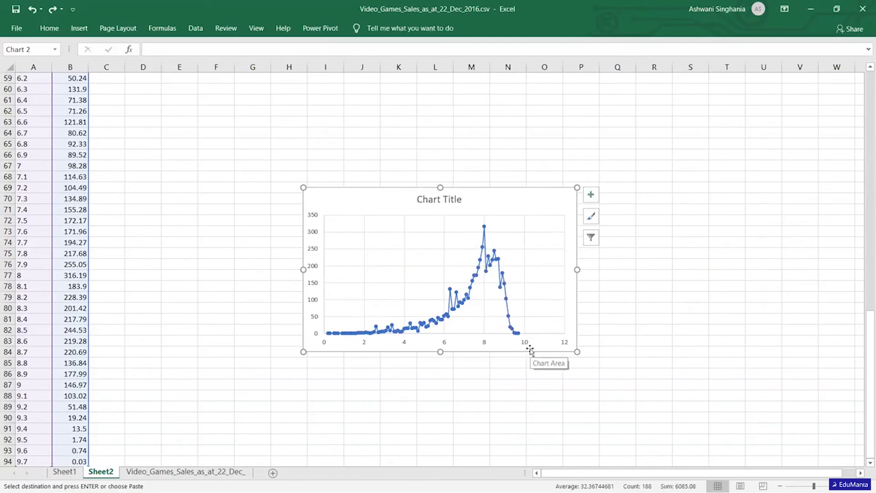
click(79, 29)
click(80, 29)
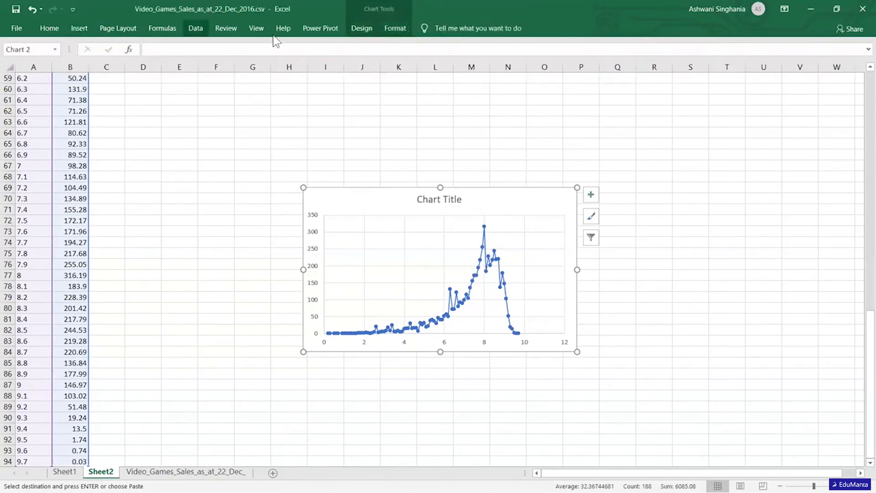
click(365, 34)
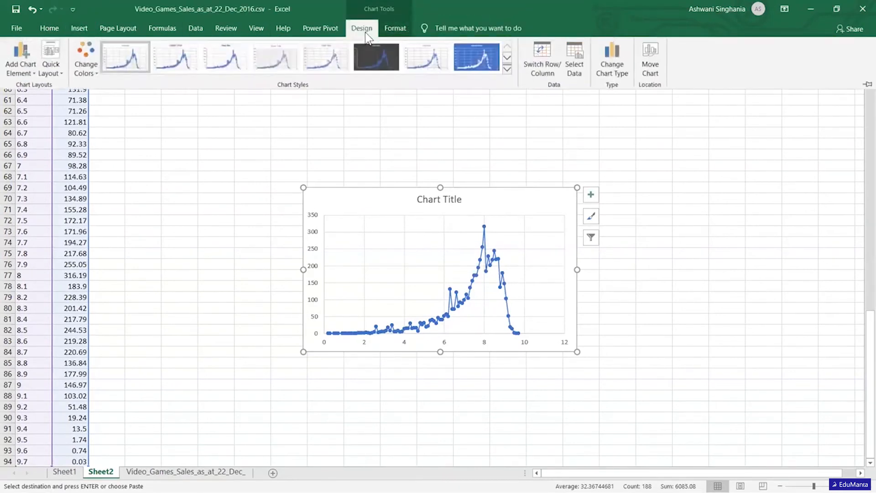
click(63, 72)
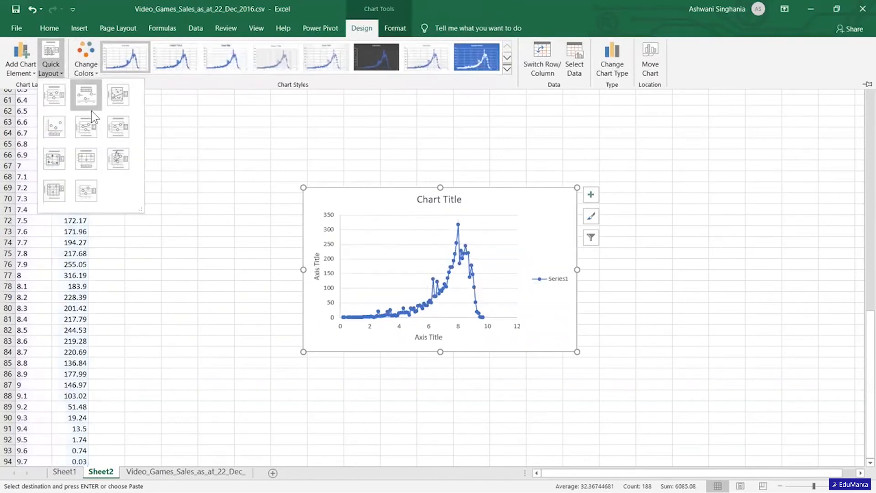
click(123, 92)
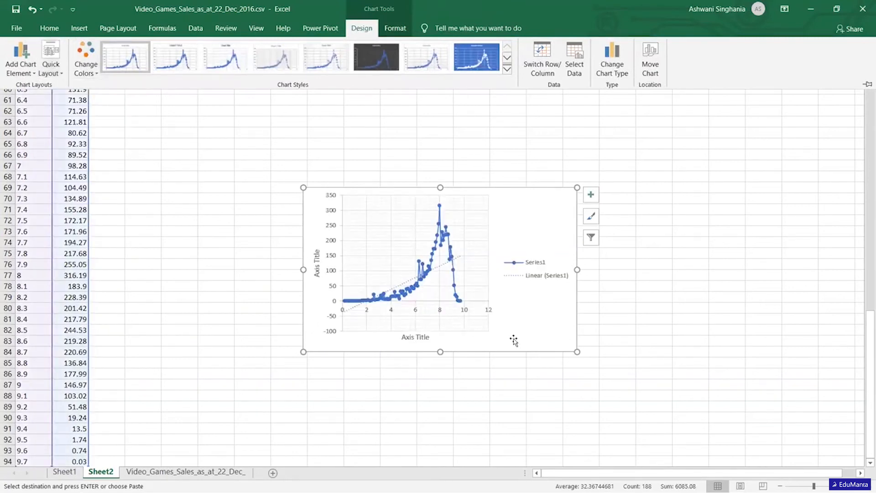
Enlarge the scatter chart in both width and height and open its design options.
drag(577, 351, 636, 380)
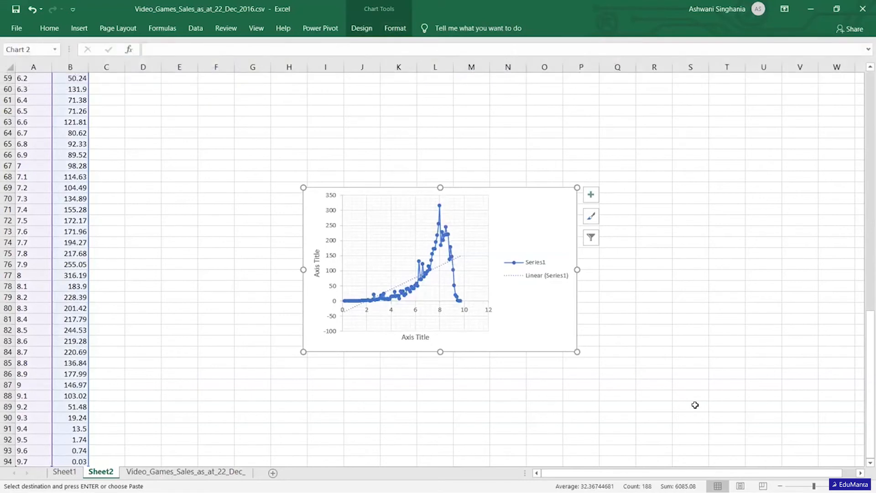
drag(576, 351, 708, 422)
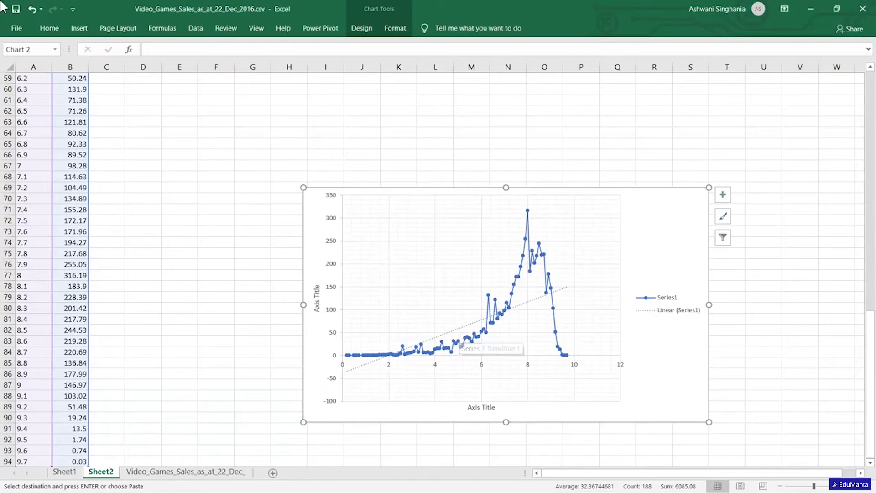
click(86, 30)
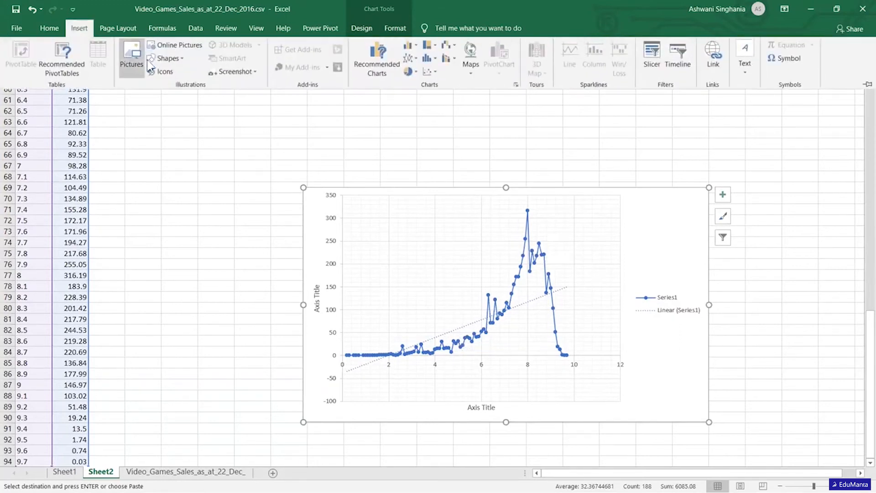
click(362, 29)
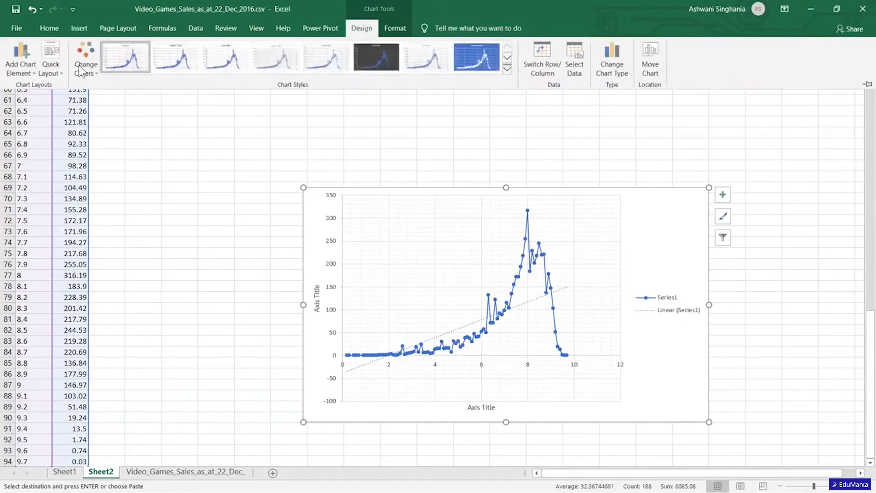
Apply the quick layout that adds a chart title, trendline equation and R² value, and move the equation label above the plot area beside the title.
click(62, 68)
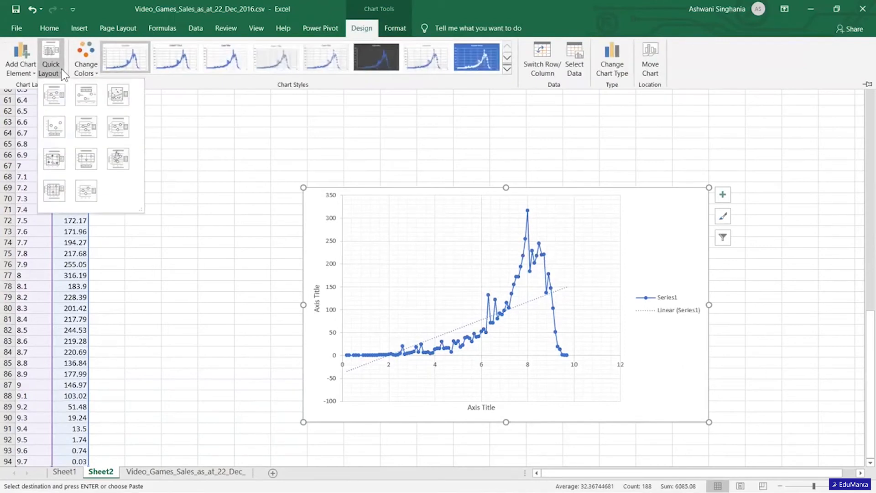
click(126, 159)
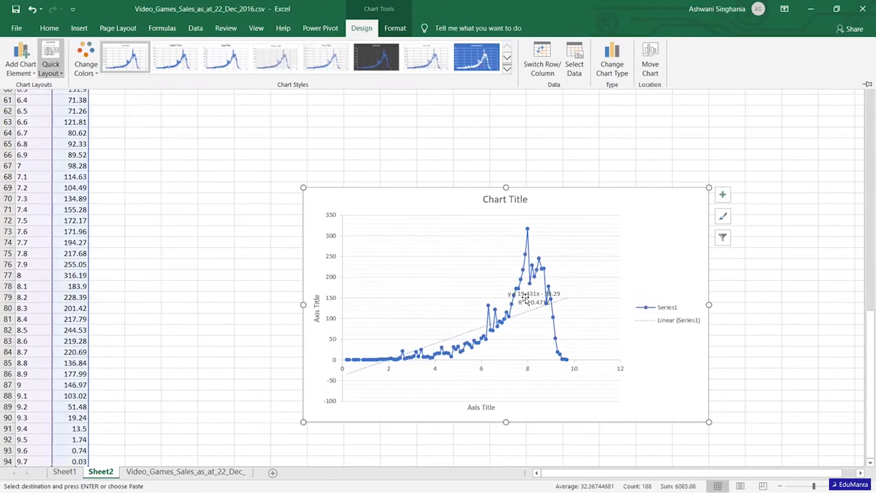
click(526, 297)
drag(526, 296, 441, 254)
click(440, 254)
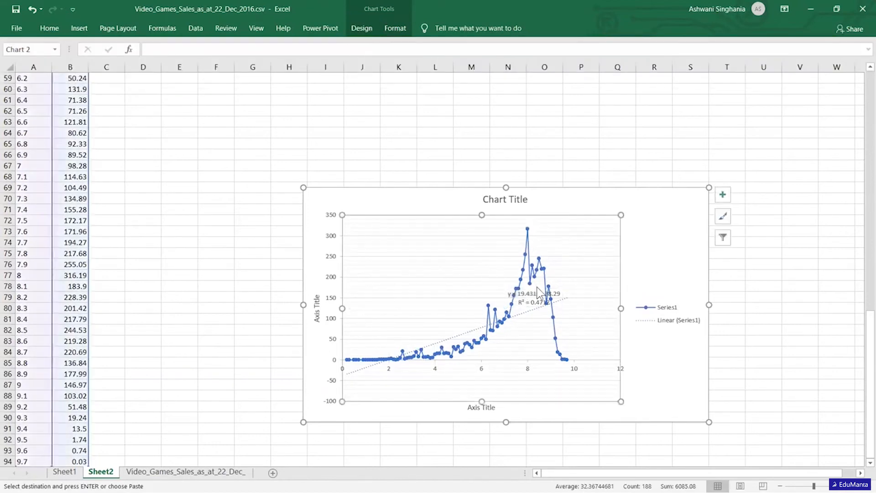
click(535, 302)
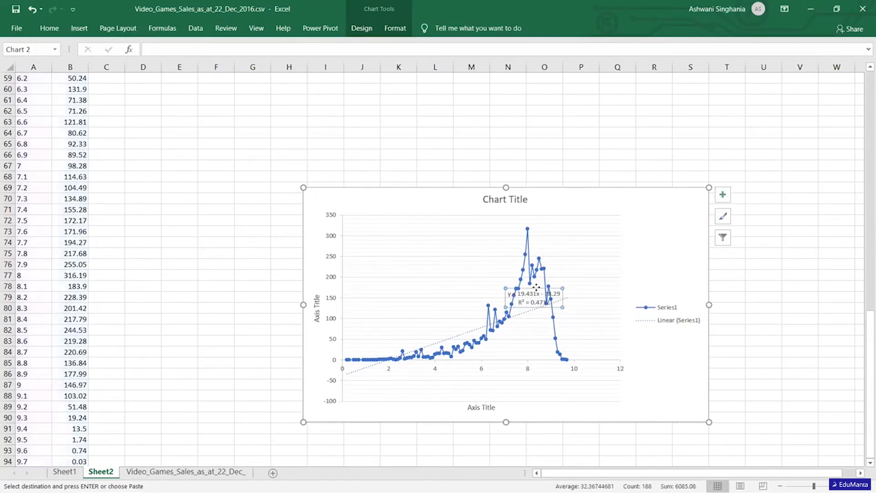
drag(534, 301, 456, 231)
mouse_move(424, 211)
mouse_down()
mouse_move(395, 190)
mouse_move(397, 199)
mouse_move(420, 201)
mouse_up()
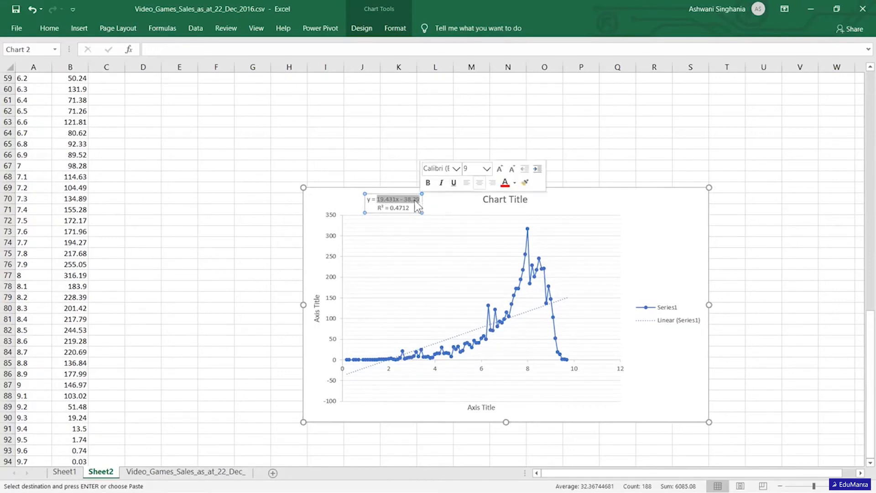
click(395, 200)
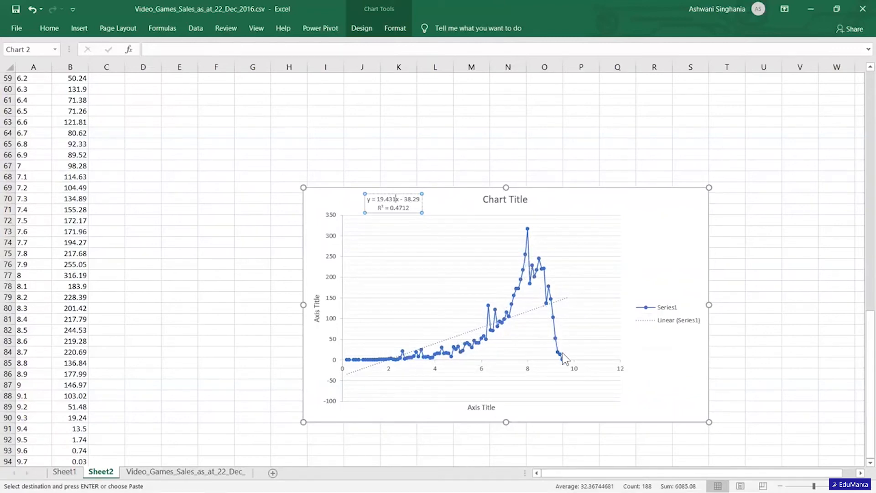
Compare the plotted sales curve with its linear trendline, and return to the Video_Games_Sales_as_at_22_Dec_ data sheet.
mouse_move(565, 356)
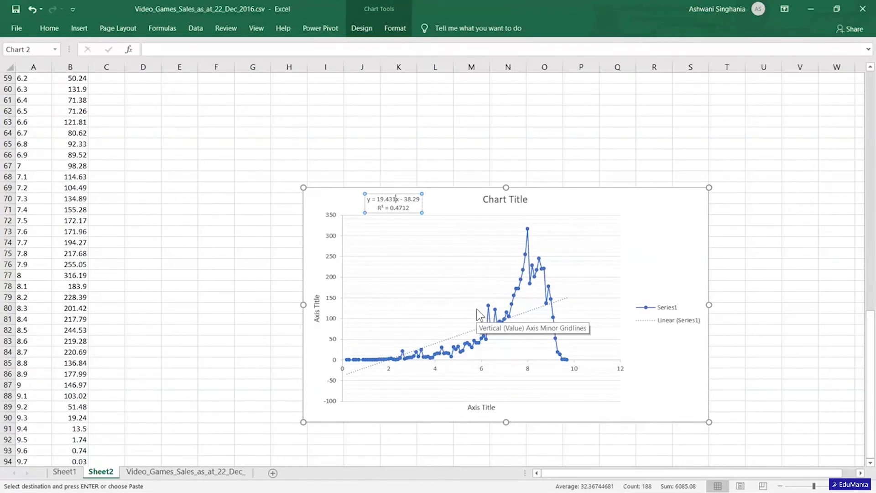
mouse_move(514, 305)
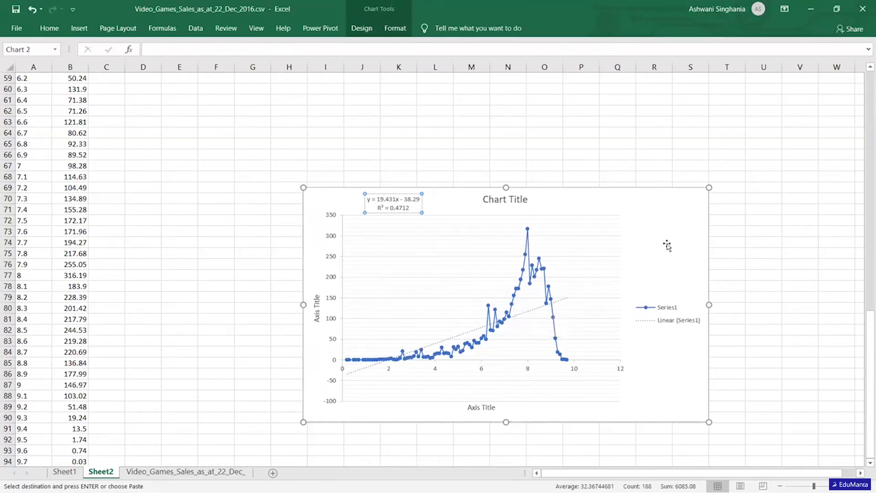
click(611, 243)
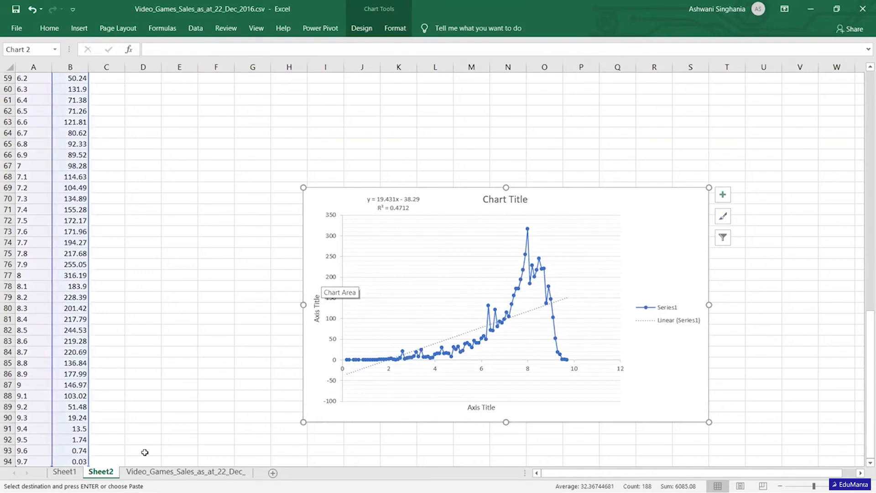
click(155, 472)
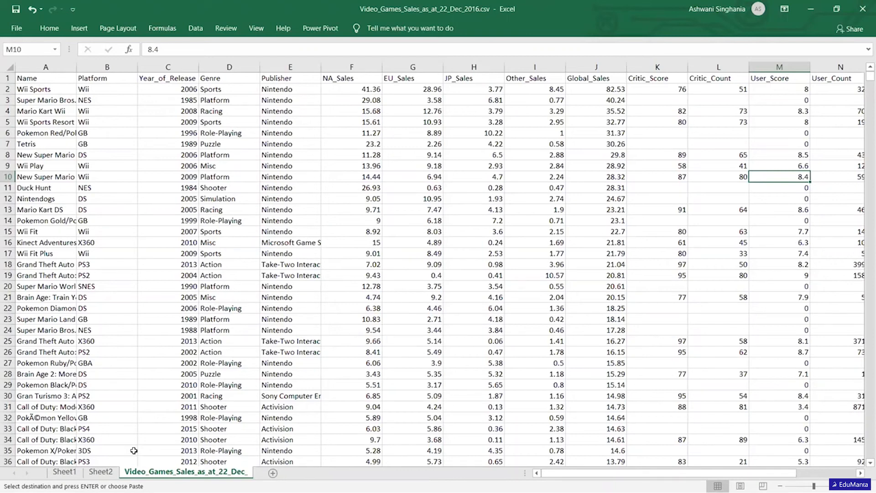
Switch to the New Microsoft Excel Worksheet.xlsx workbook and open its Sheet1.
key(alt+Tab)
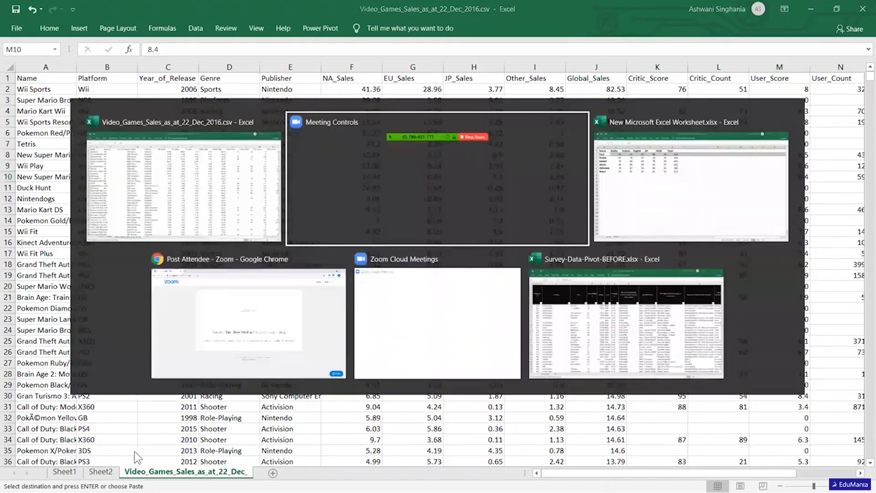
key(alt+Tab)
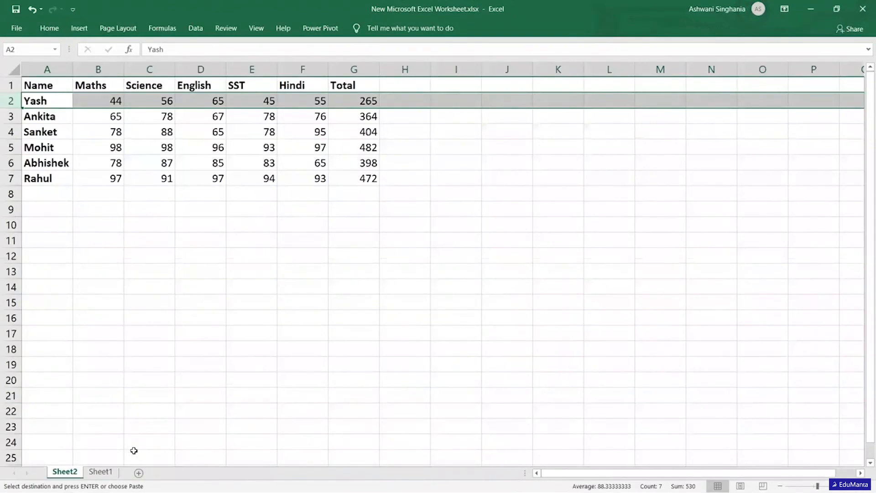
click(134, 449)
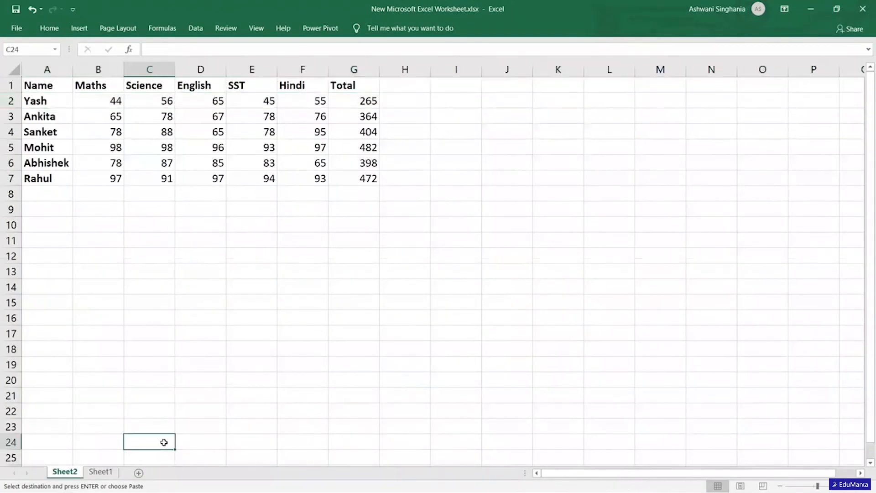
click(116, 472)
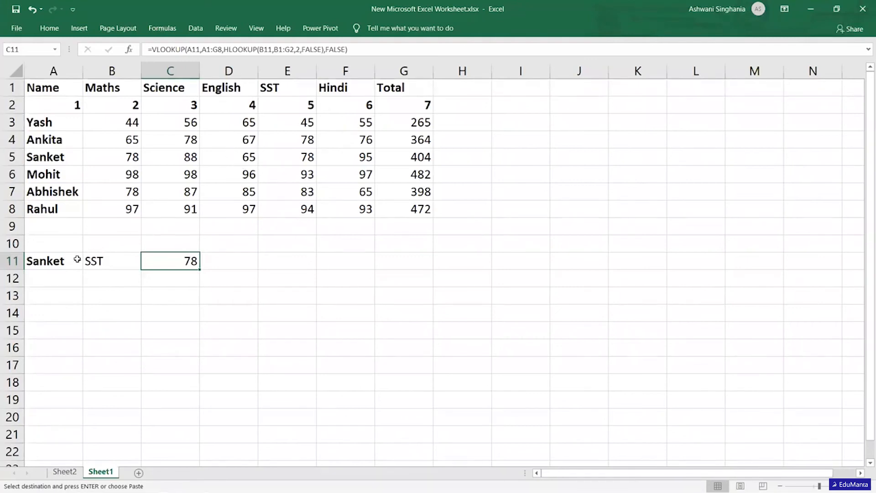
Choose English as the lookup subject in B11 and the last listed student as the lookup name in A11.
click(117, 261)
click(146, 265)
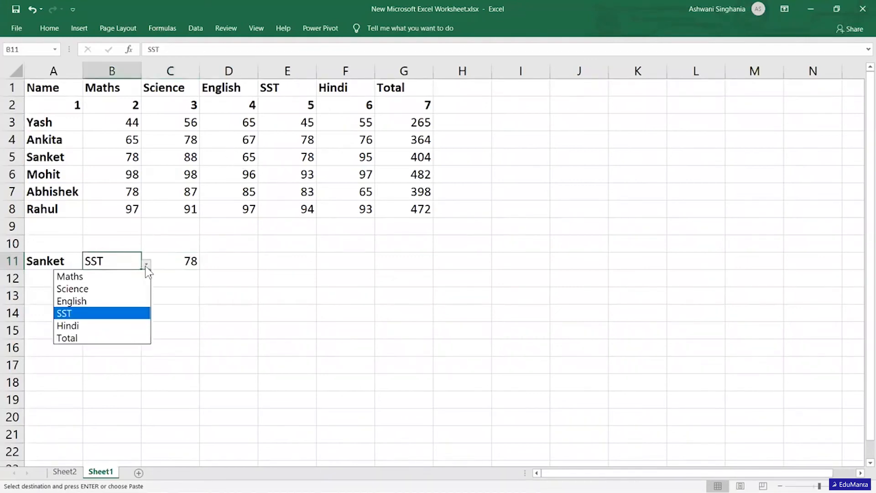
click(89, 302)
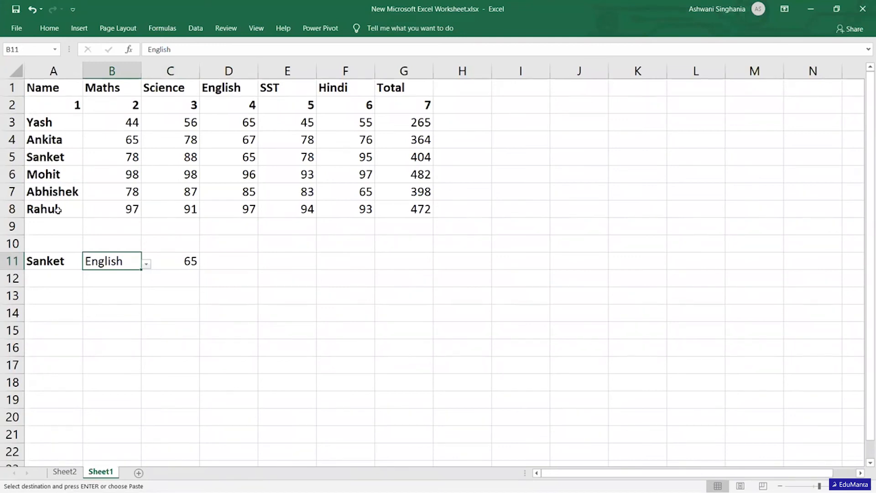
click(65, 260)
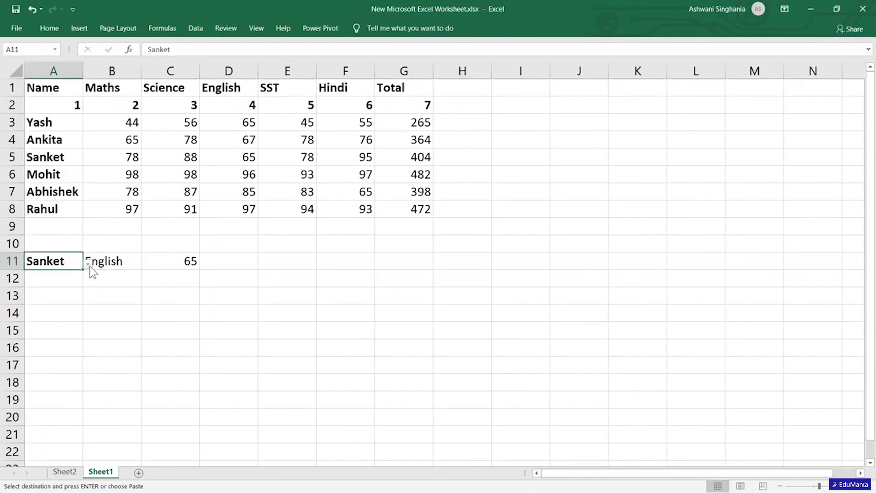
click(89, 266)
click(39, 337)
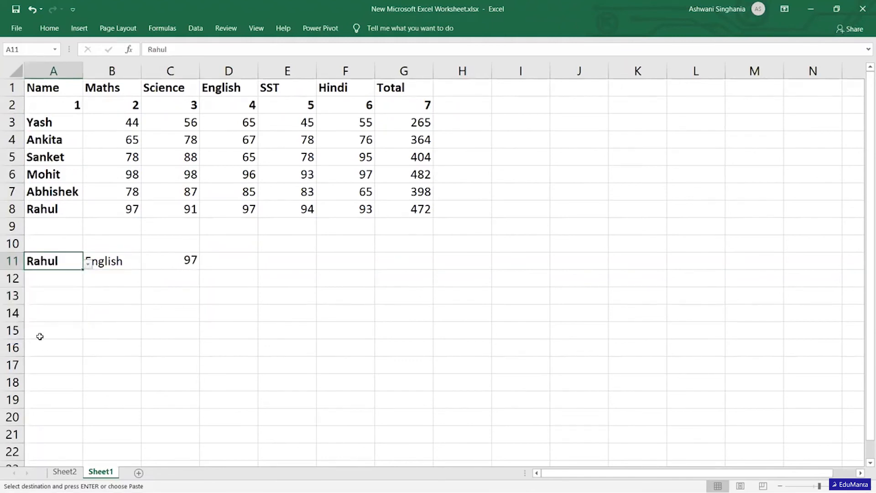
Set the lookup subject in B11 to Total and inspect the nested lookup formula in C11.
click(112, 265)
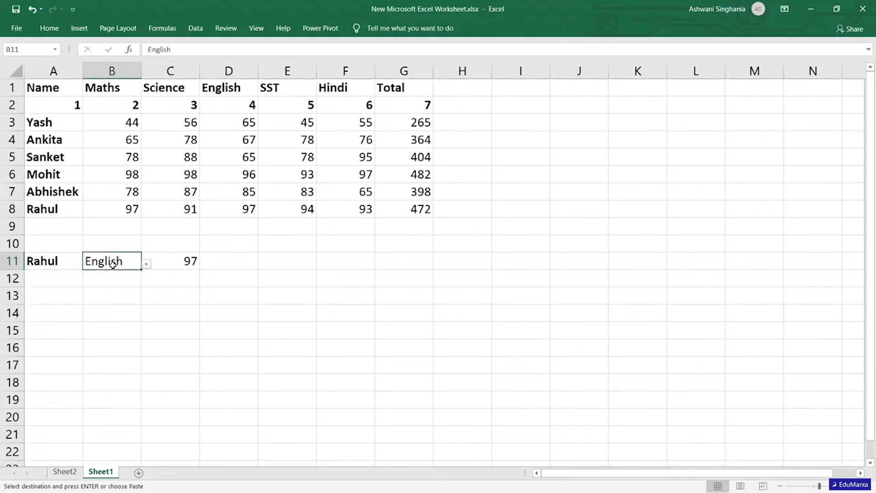
click(147, 263)
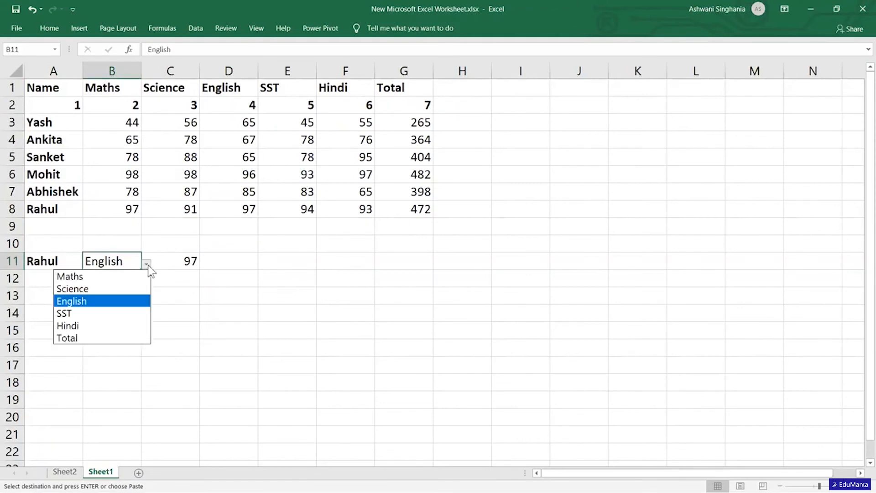
click(106, 339)
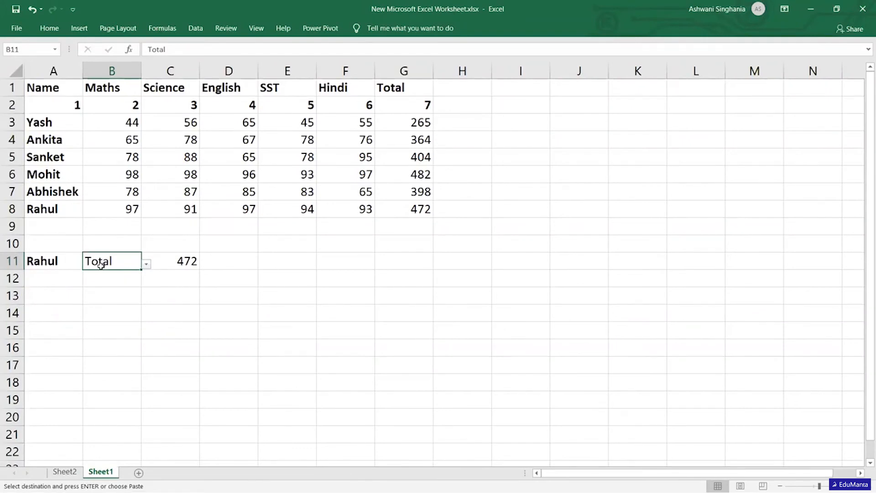
click(173, 268)
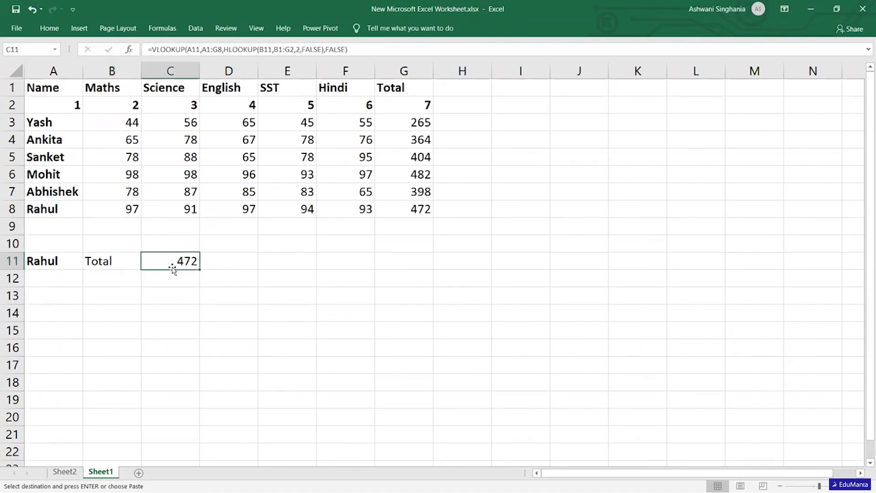
Return to Sheet2 and compare the vertical name list A1:A7 with the horizontal heading row A1:G1.
click(63, 473)
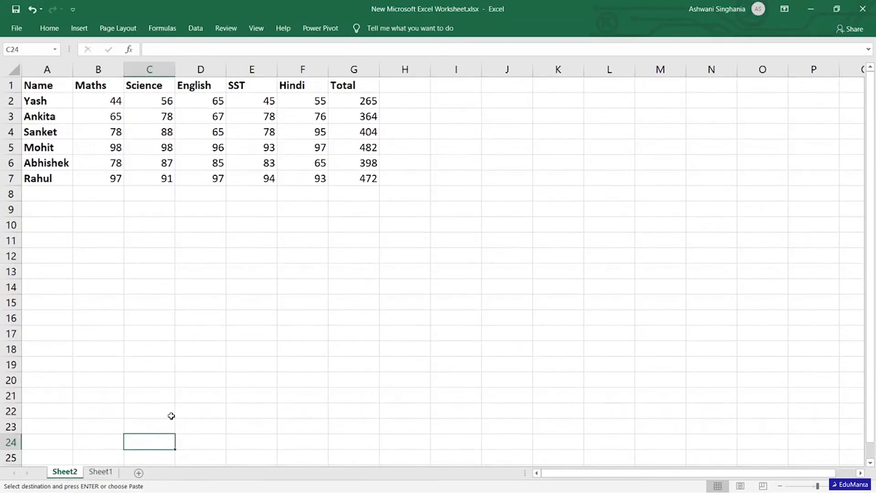
click(42, 98)
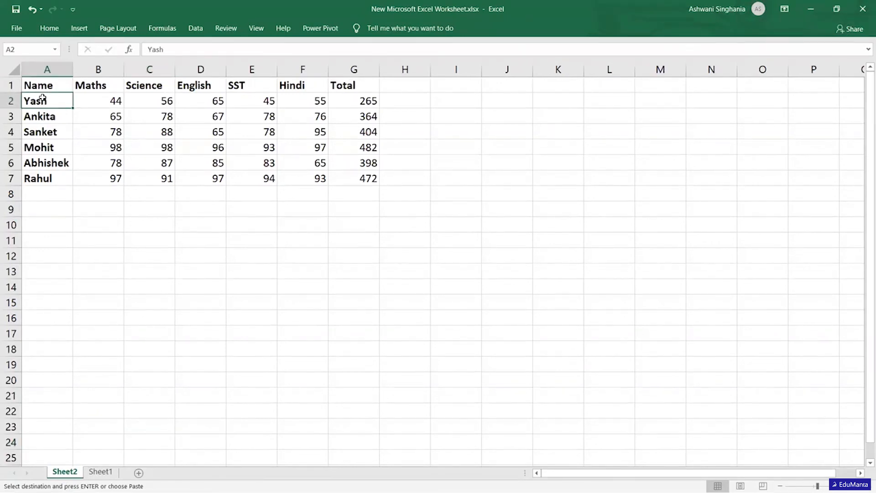
drag(39, 83, 48, 178)
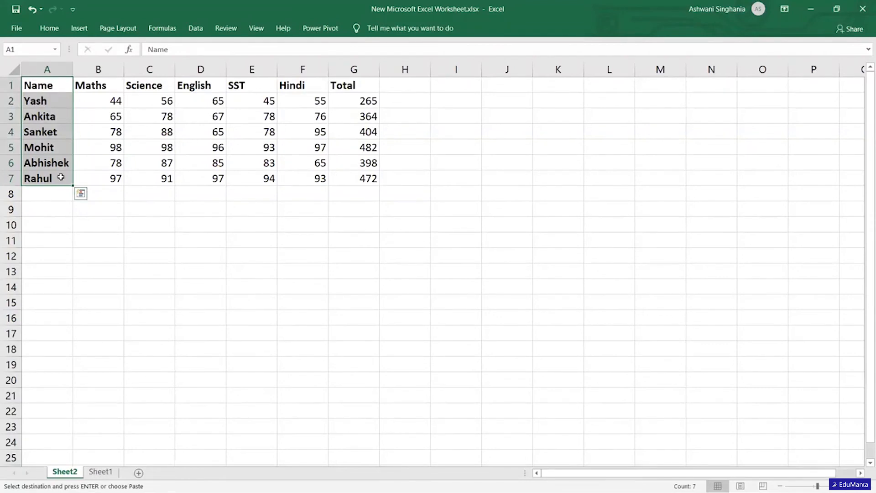
click(49, 81)
drag(44, 80, 349, 85)
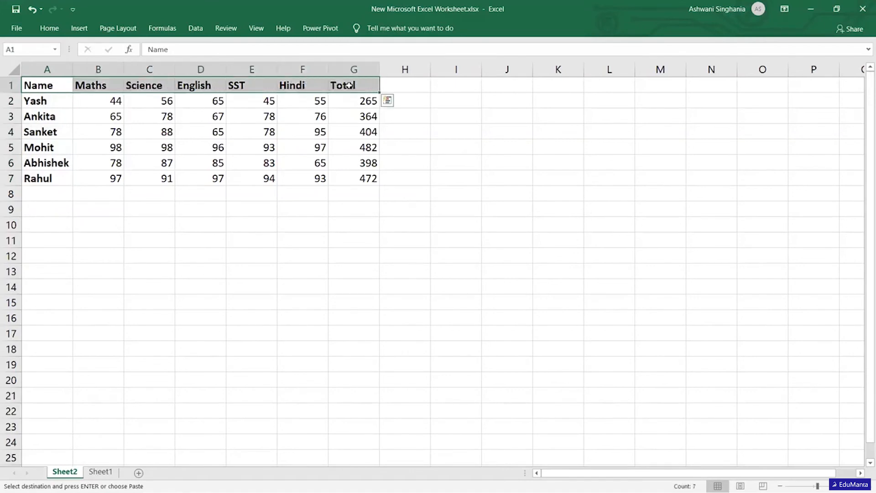
click(261, 249)
text(=)
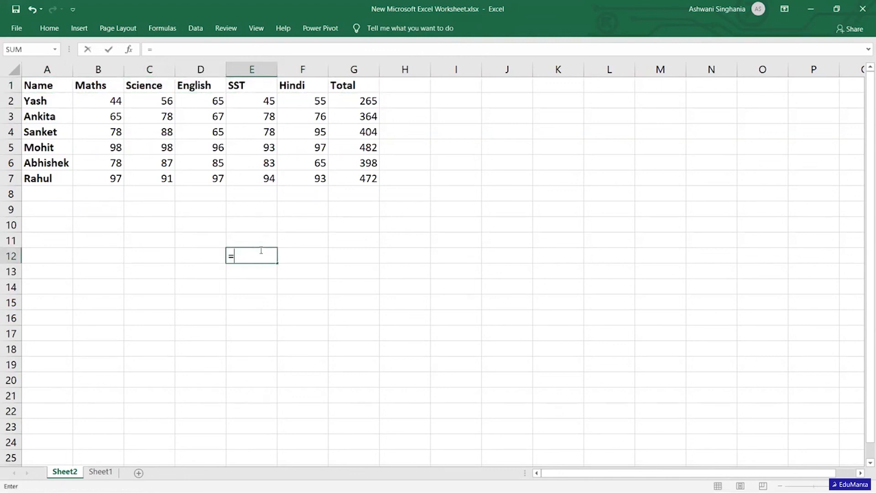
text(hlook)
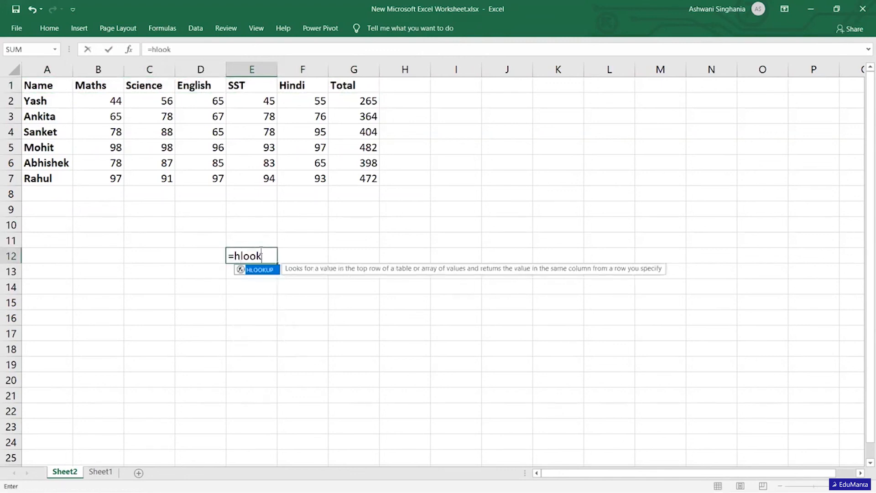
key(Tab)
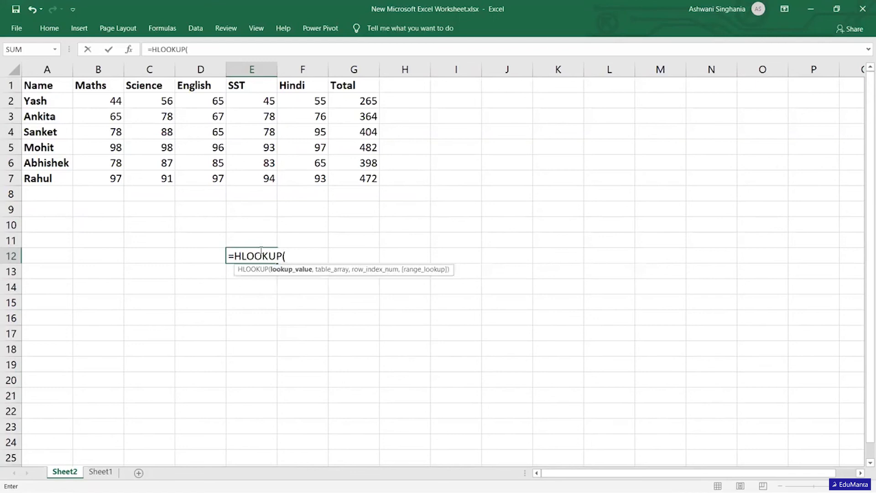
key(Escape)
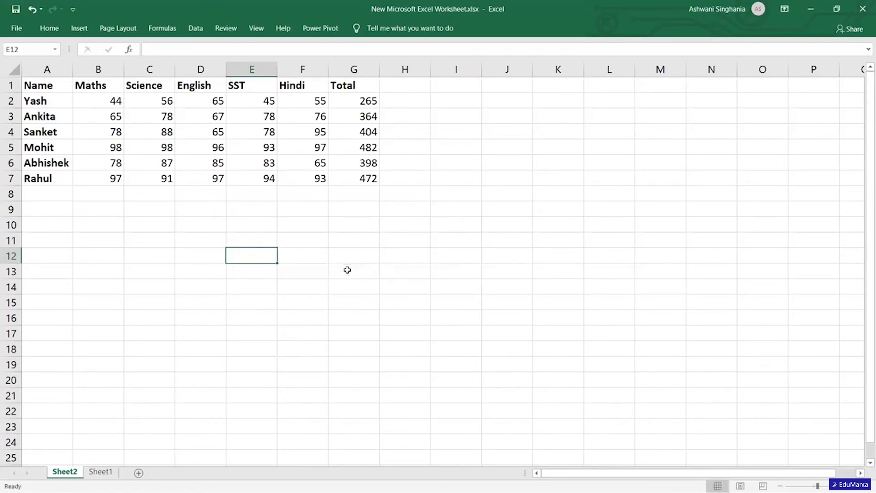
Link cell D12 to the SST heading in E1 as the lookup value.
click(199, 253)
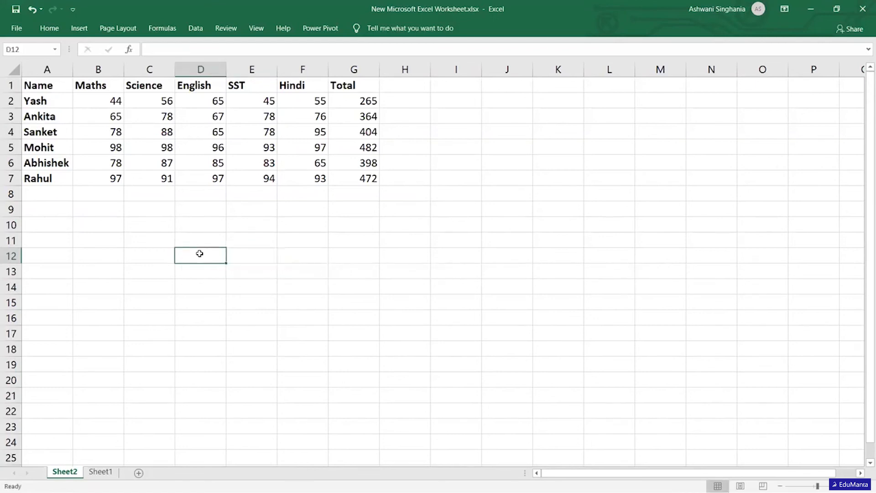
text(=)
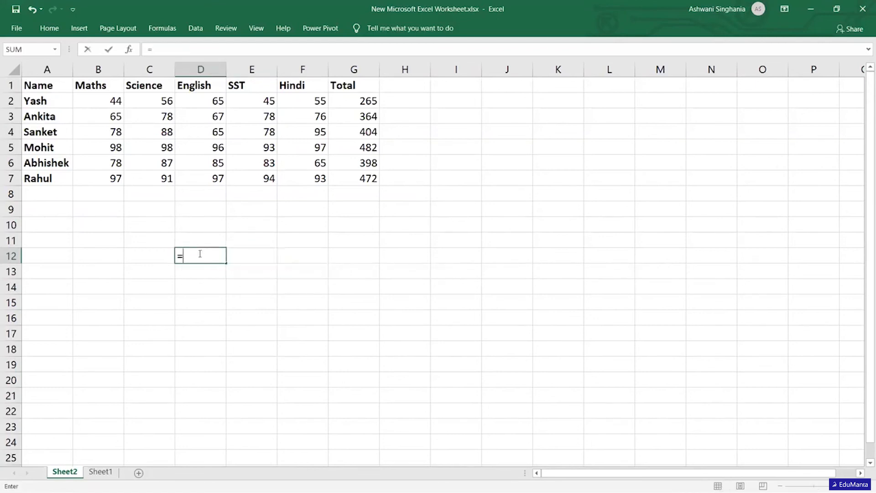
click(252, 86)
key(Return)
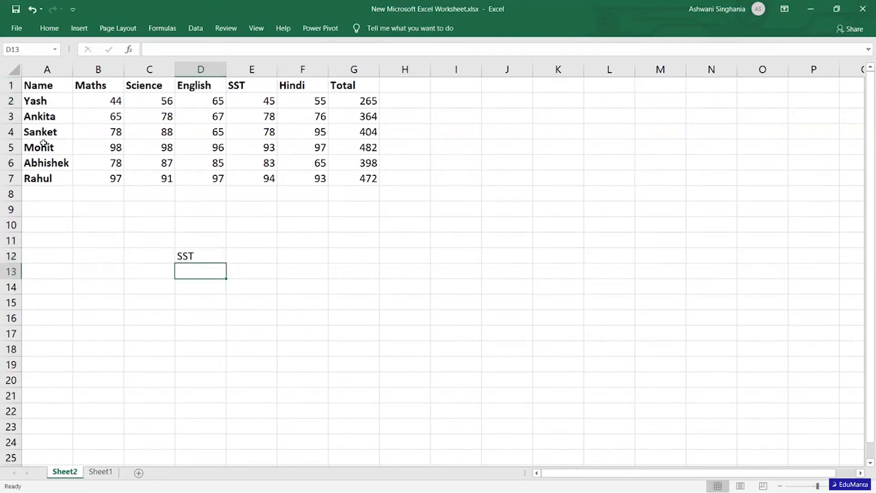
Enter =HLOOKUP(D12,A1:G7,5,FALSE) in E12 and check its result against the SST mark in E5.
click(262, 251)
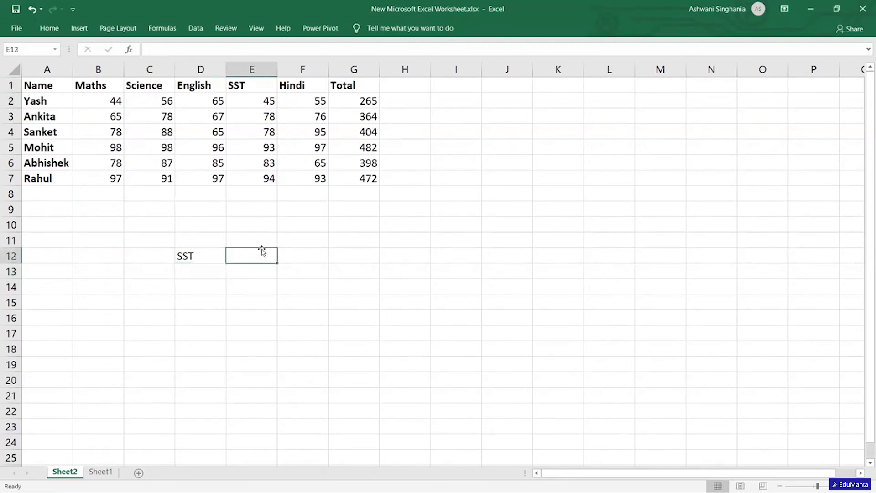
text(=hlook)
key(Tab)
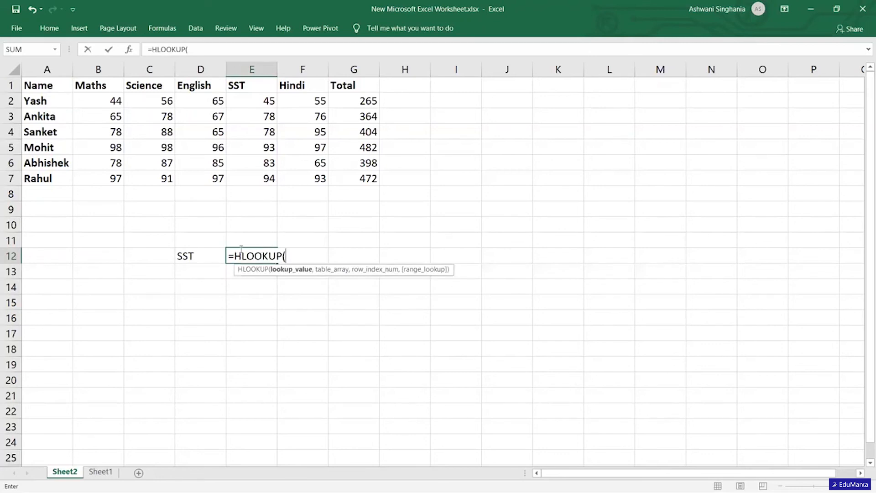
click(182, 255)
text(,)
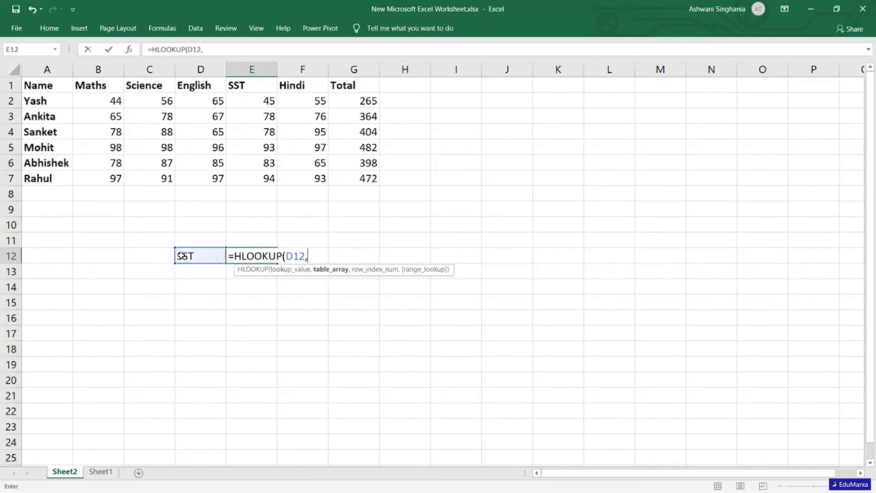
drag(42, 86, 376, 180)
text(,)
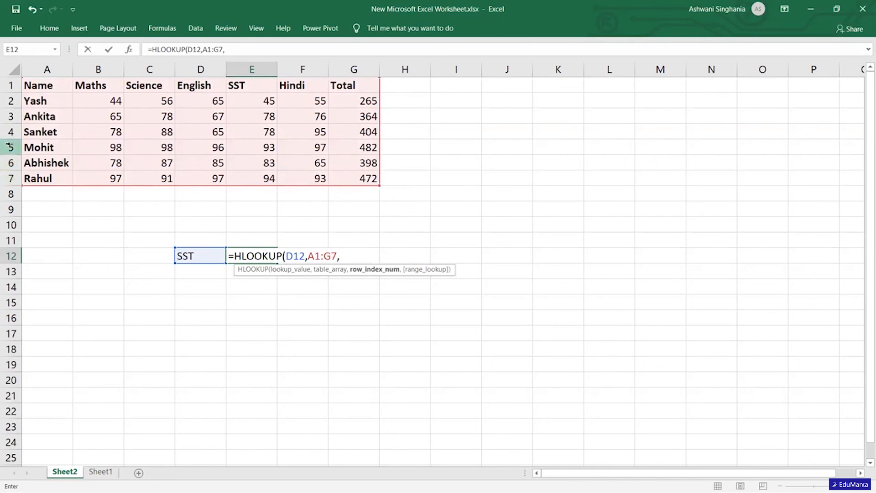
text(5)
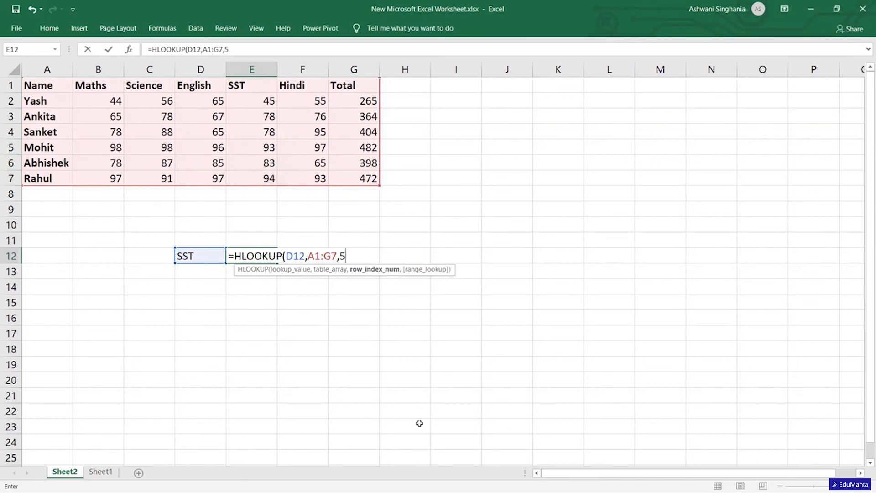
text(,)
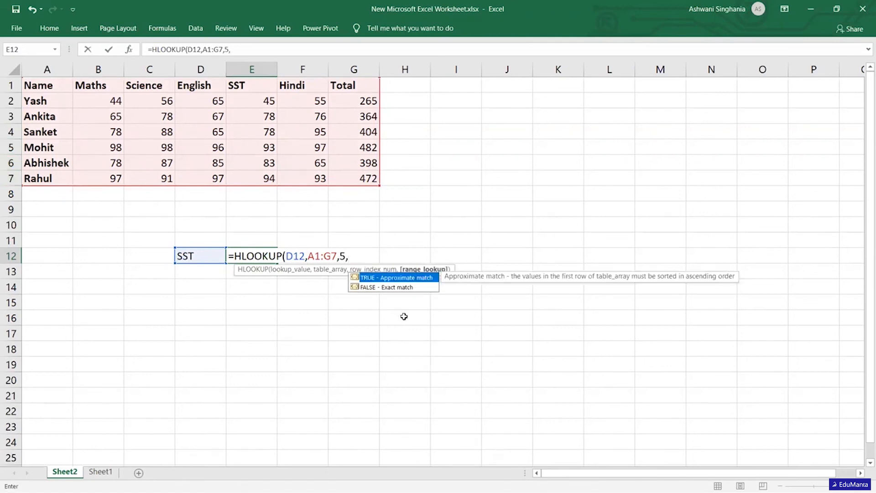
double_click(397, 288)
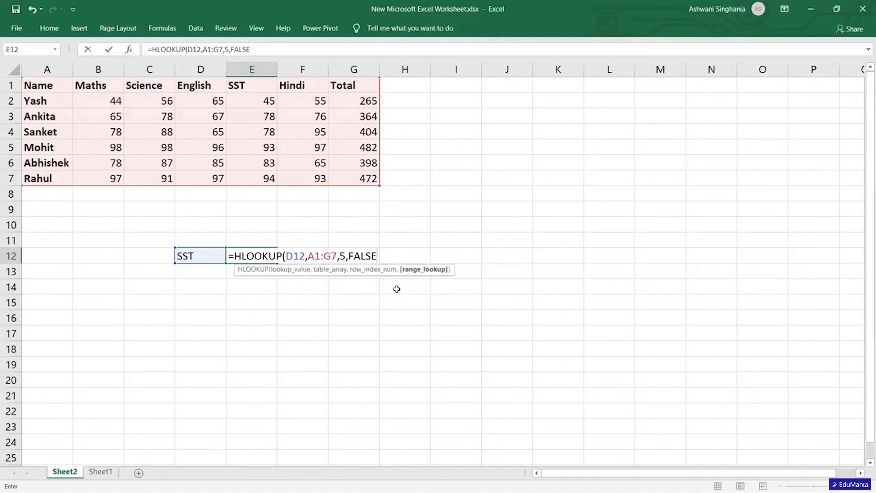
text())
key(Return)
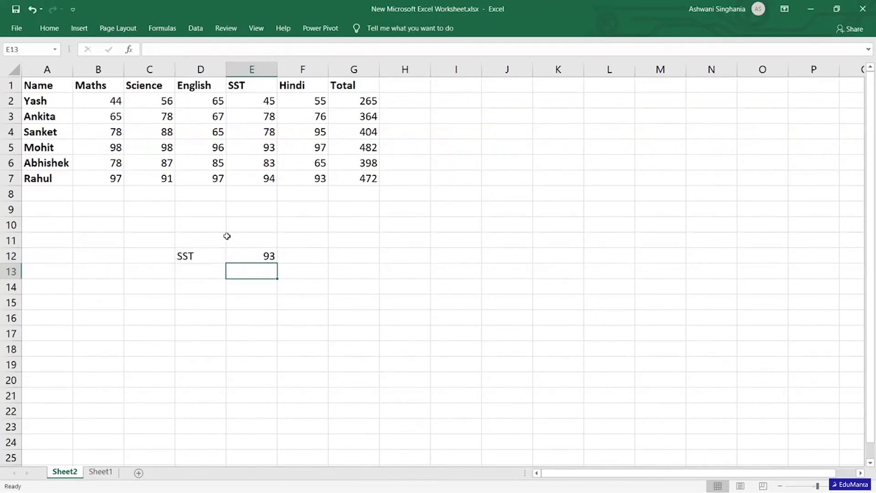
click(261, 147)
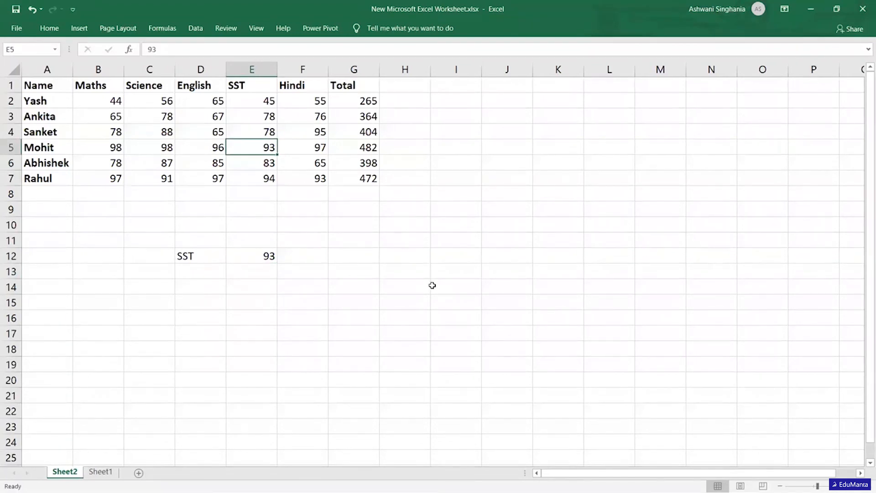
Link the lookup value in D12 to the Hindi heading in F1.
click(201, 257)
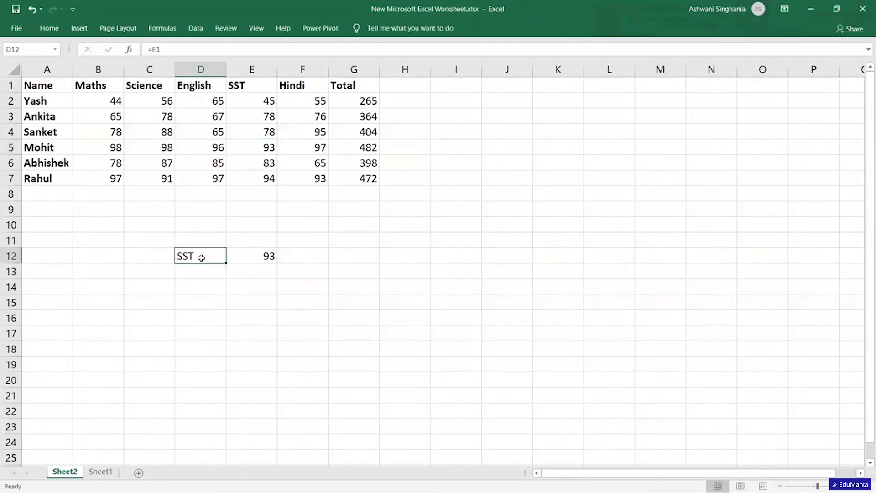
text(=)
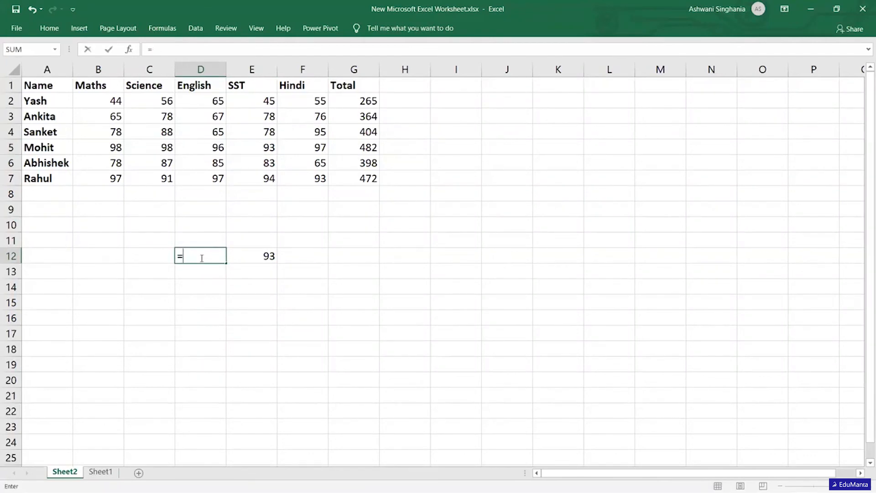
click(296, 83)
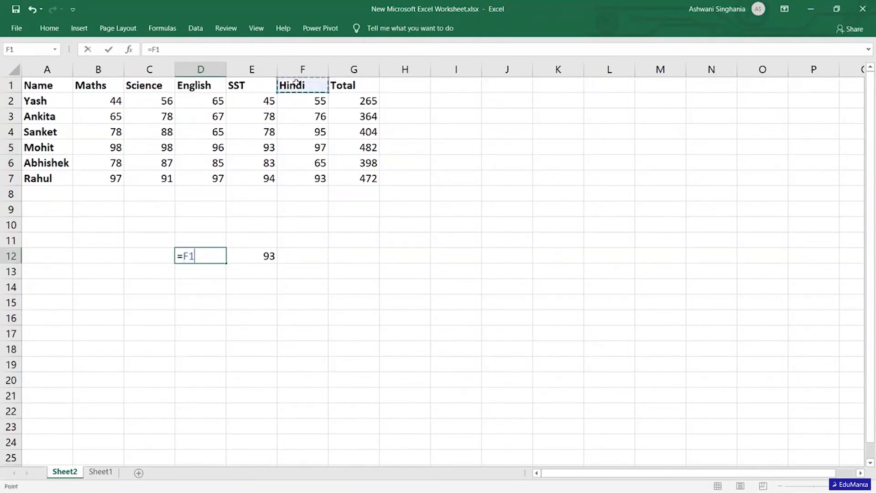
key(Return)
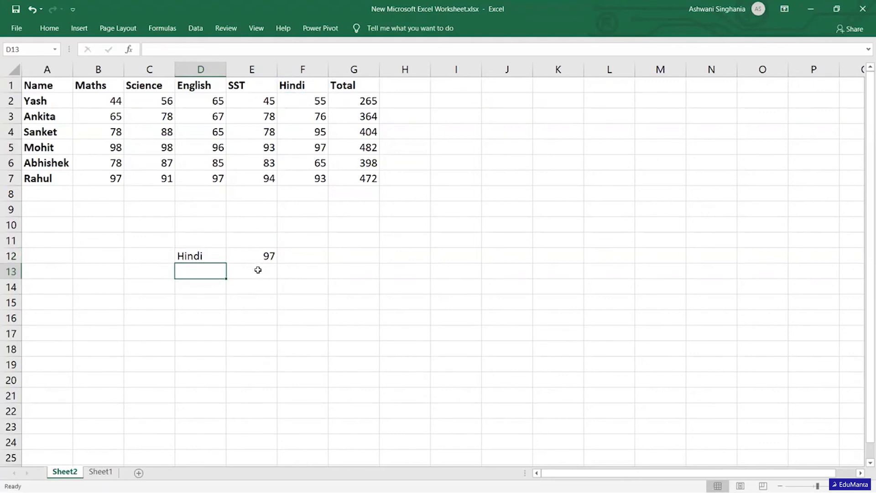
click(215, 254)
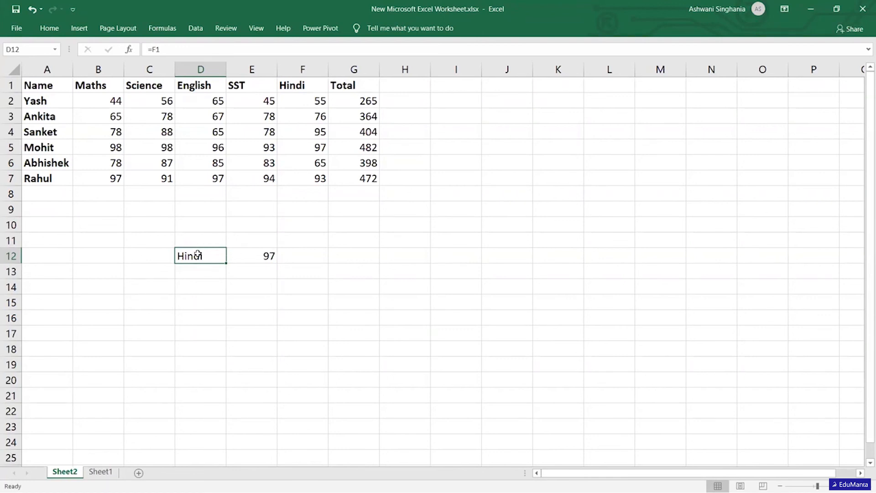
Change the HLOOKUP row index in E12 to 7 and check the formula against the Hindi column.
click(259, 251)
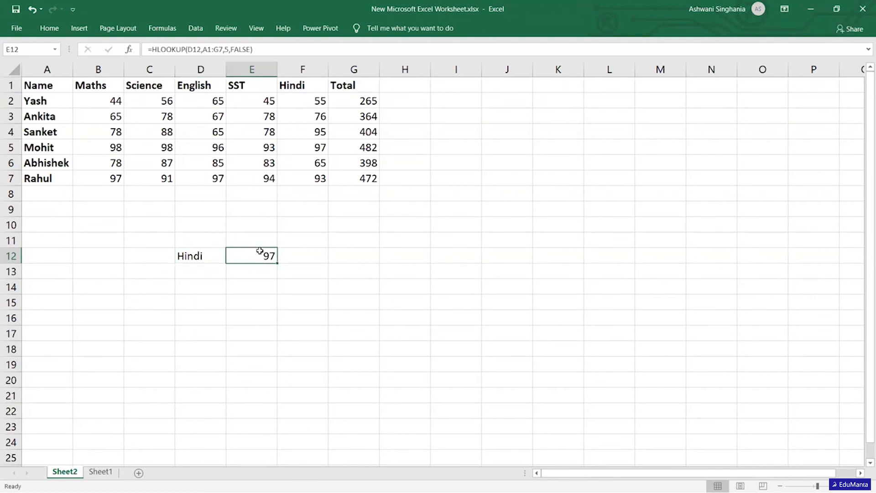
click(228, 50)
key(BackSpace)
text(5)
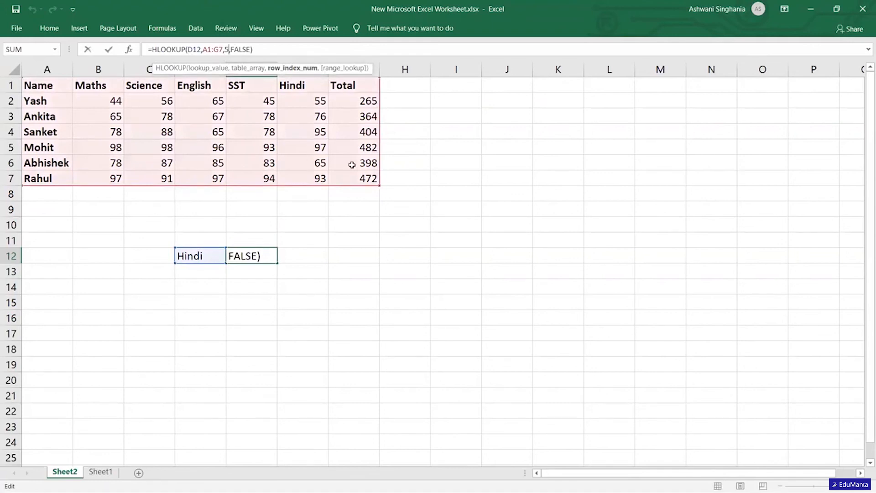
key(BackSpace)
text(7)
key(Return)
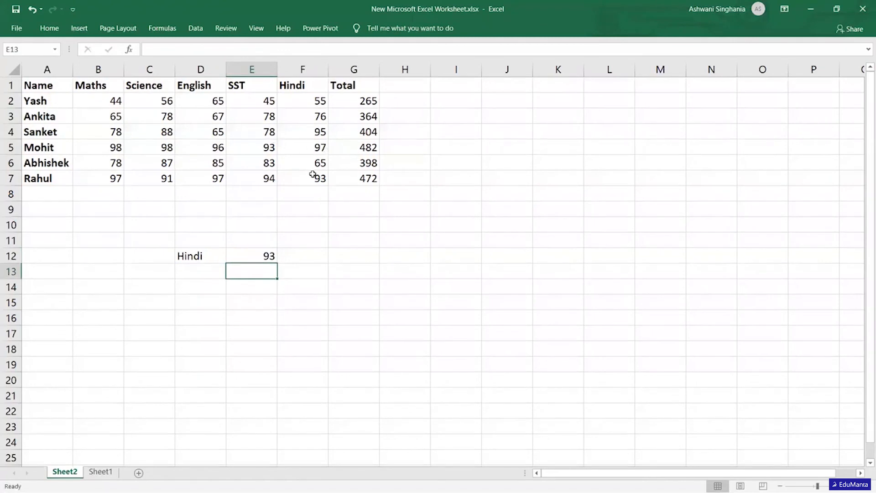
click(256, 250)
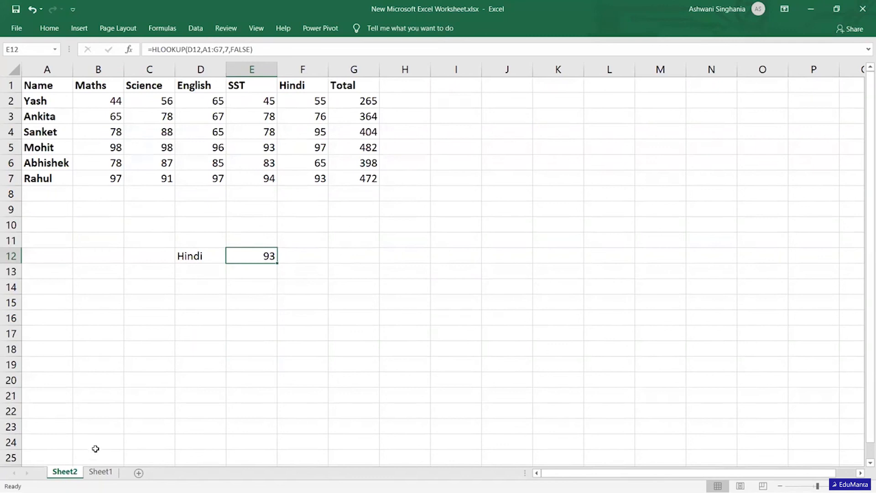
Glance at the nested lookup on Sheet1, then clear the HLOOKUP formula in E12 and the lookup value in D12 on Sheet2.
click(105, 473)
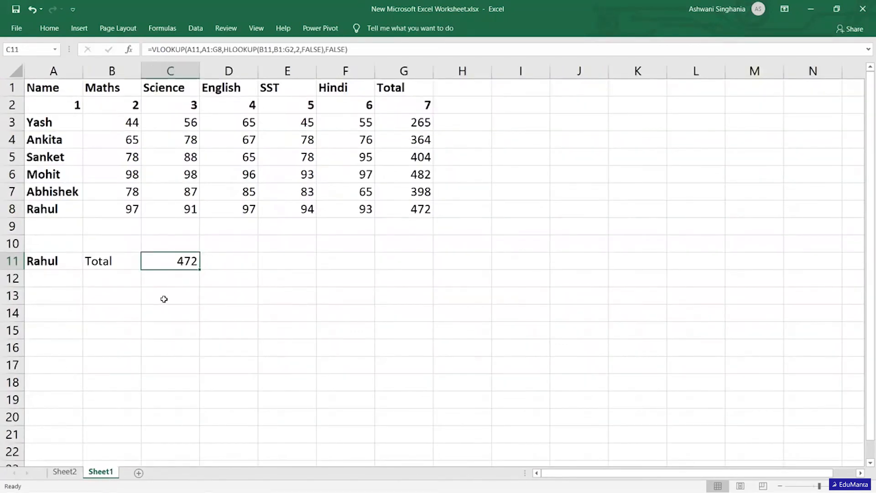
click(66, 473)
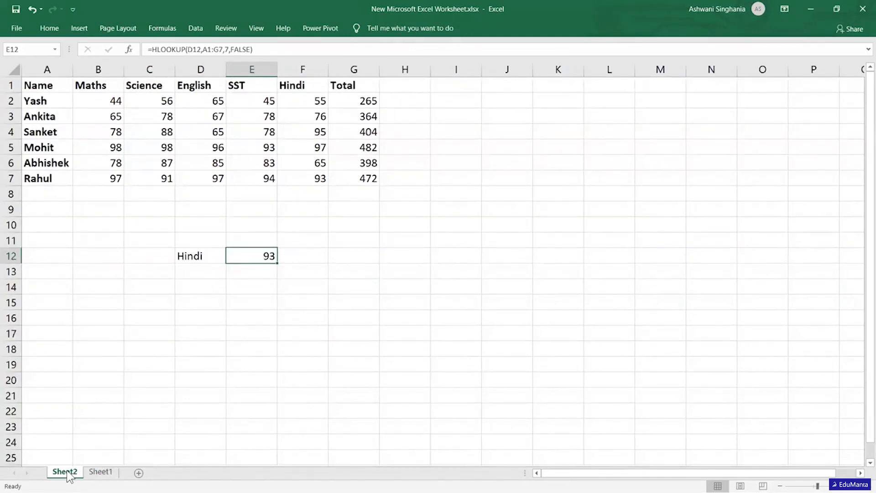
key(Delete)
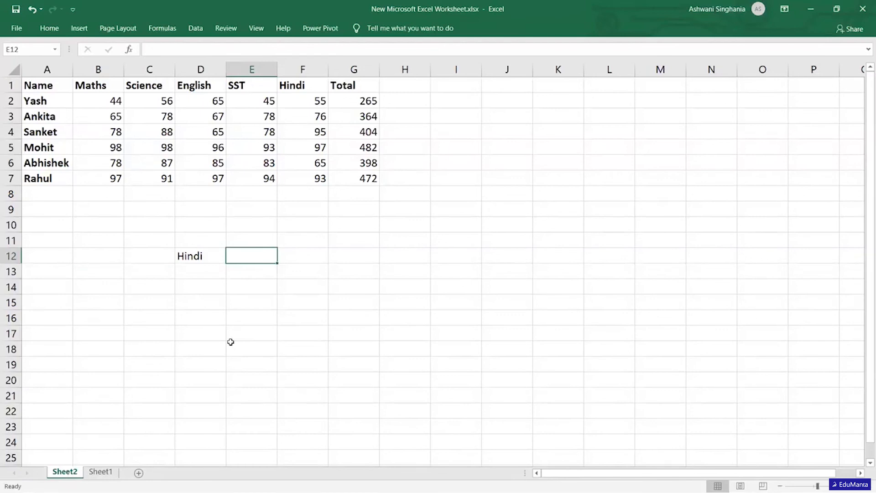
key(Left)
key(Delete)
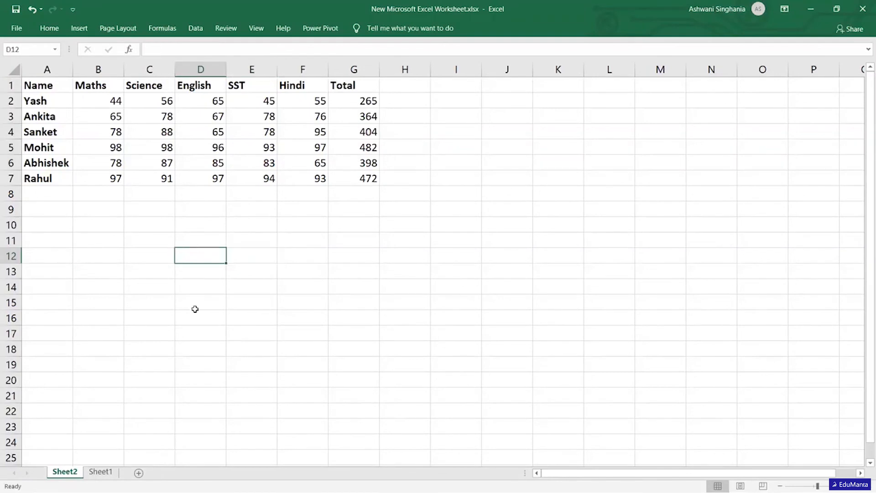
Add a data validation list to C11 with source =$A$2:$A$7 and choose the second student from its dropdown.
click(140, 233)
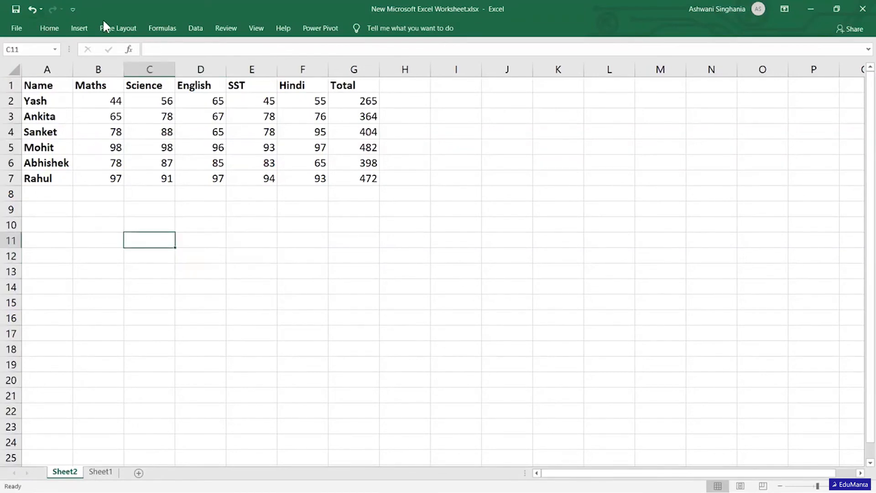
click(190, 31)
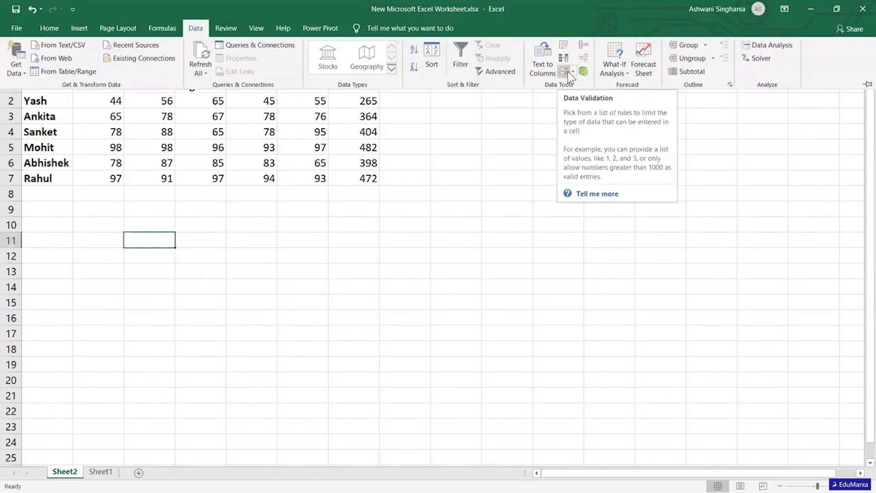
click(568, 71)
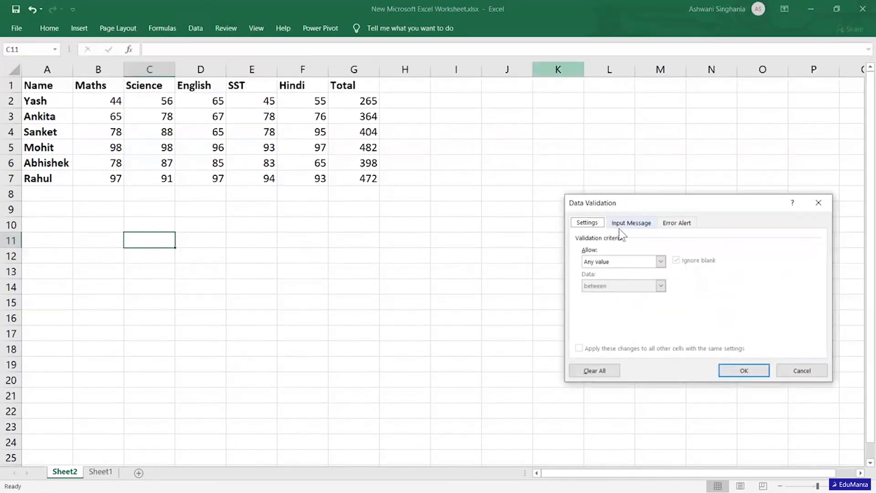
click(661, 261)
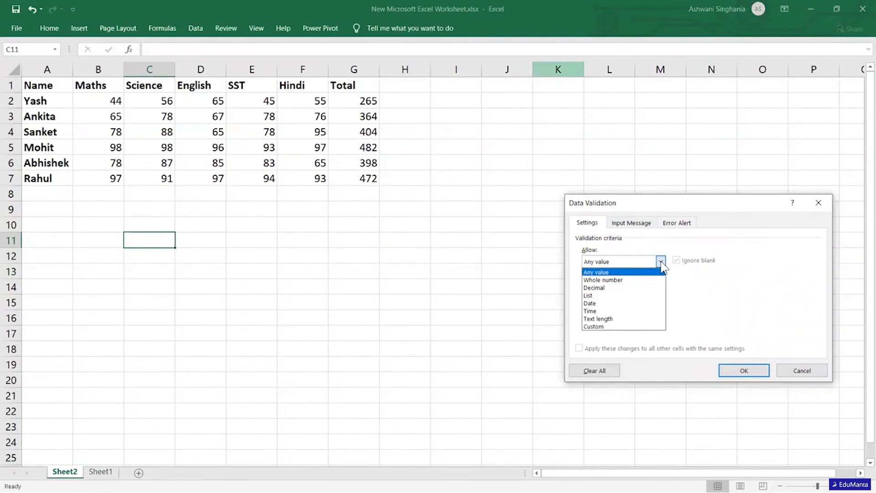
click(593, 295)
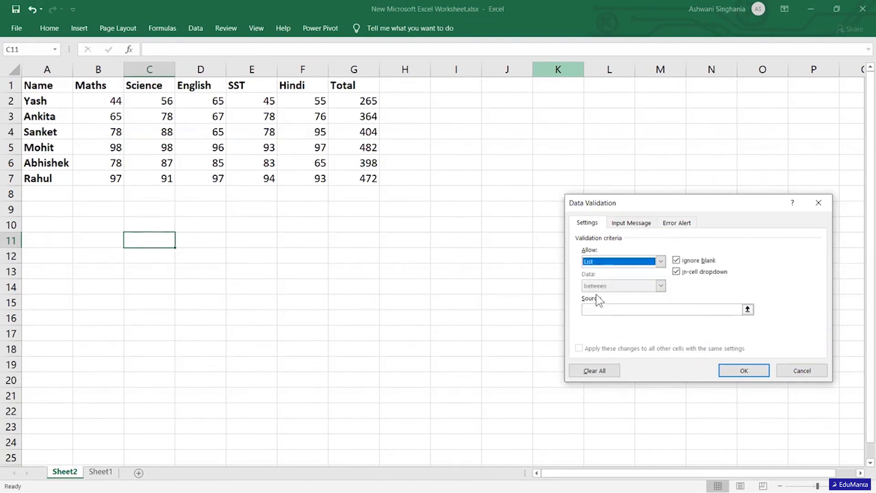
click(613, 309)
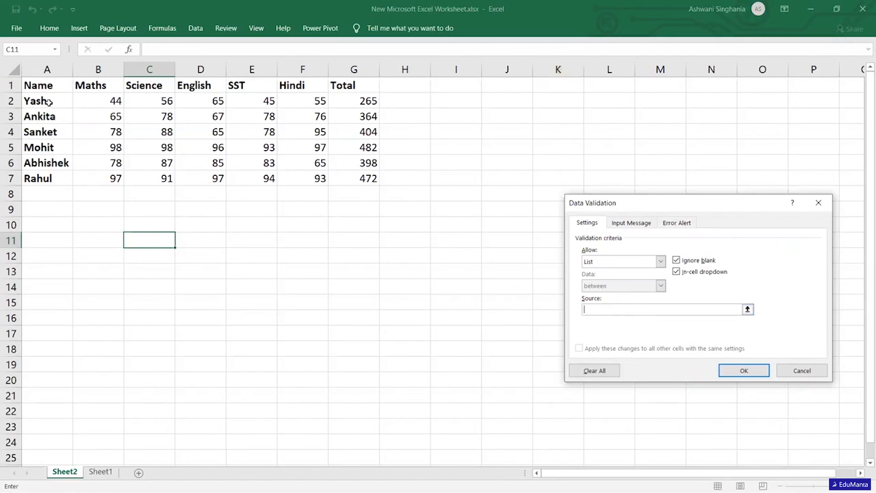
drag(49, 101, 51, 177)
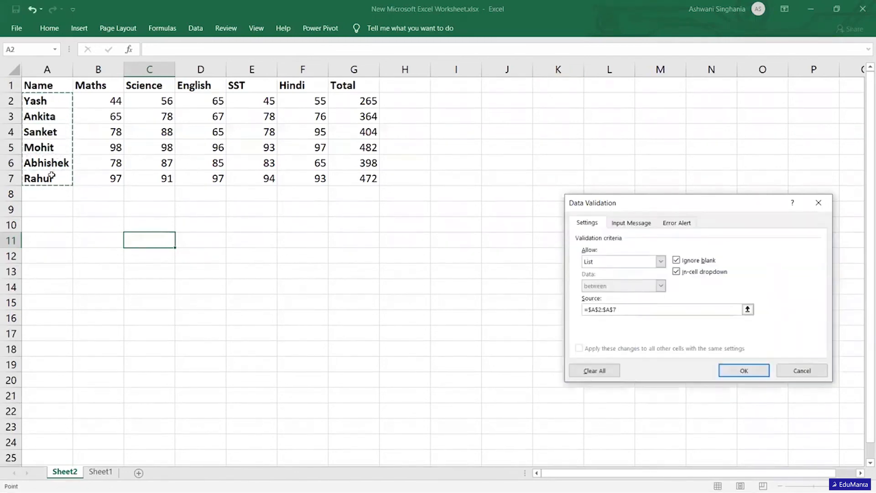
click(740, 372)
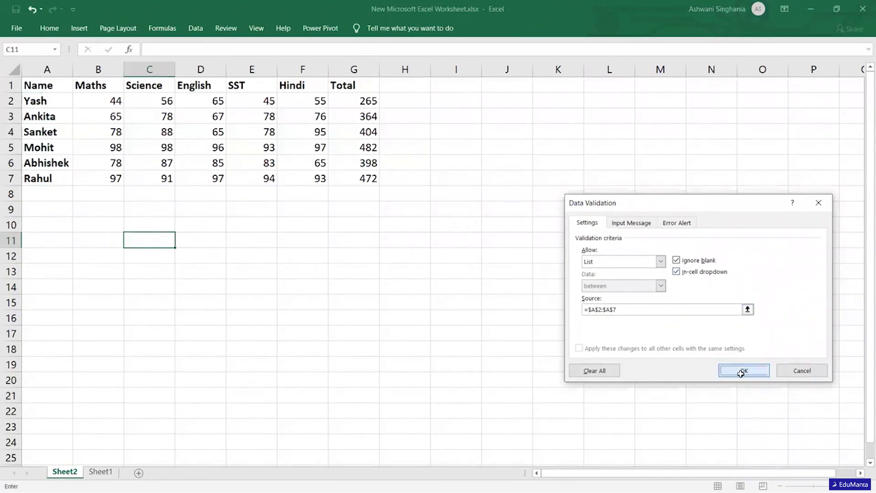
click(180, 242)
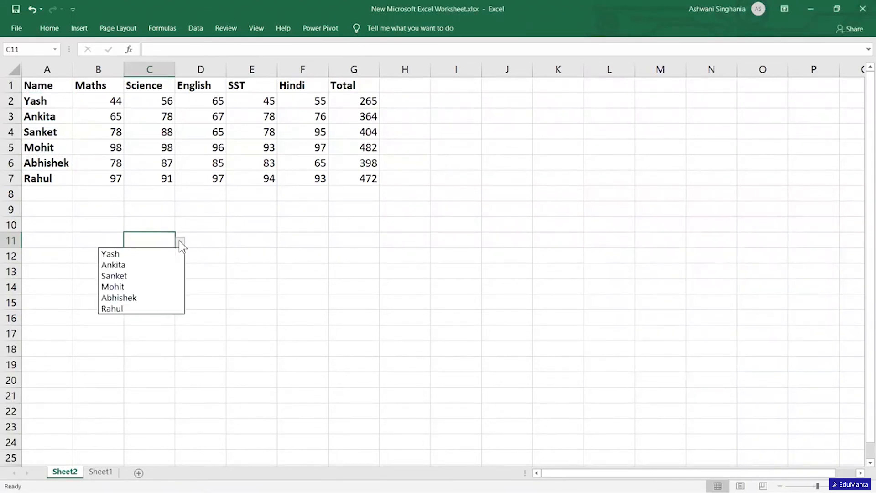
click(119, 268)
Add a data validation list of subject headings to D11 and choose English from its dropdown.
click(203, 239)
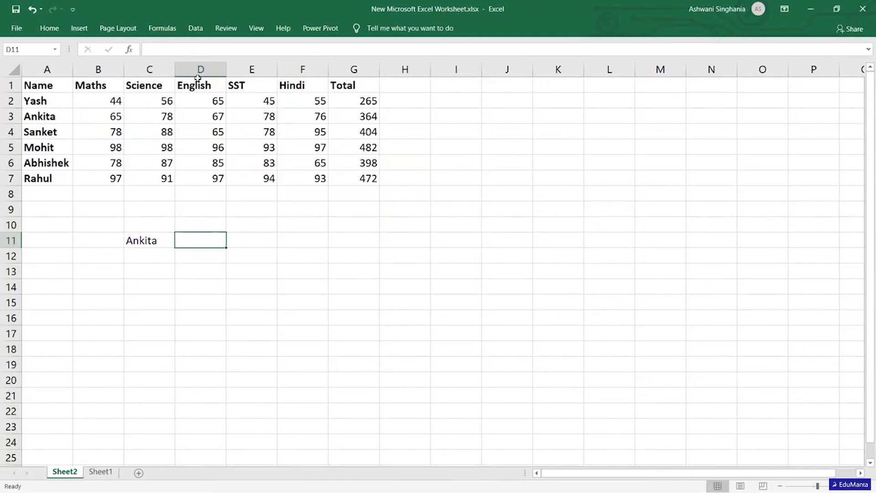
click(196, 28)
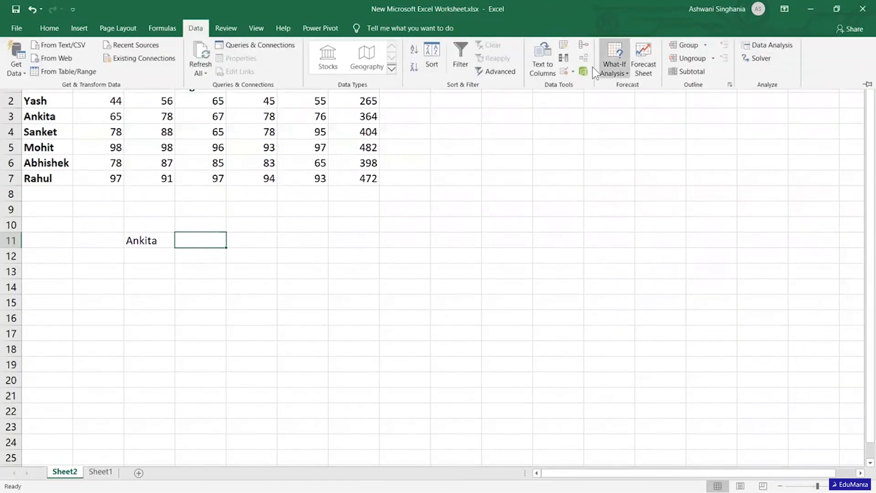
click(563, 71)
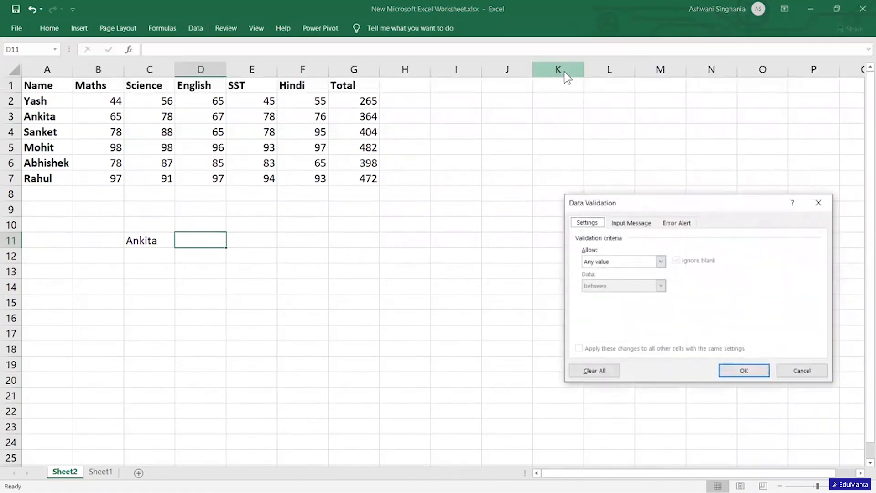
click(659, 262)
click(601, 296)
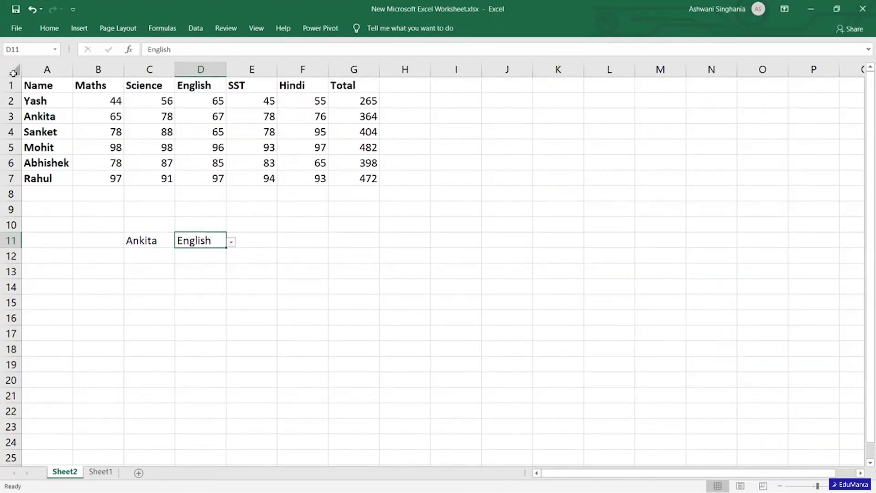
Insert a blank row between the heading row and the first student's row.
right_click(13, 102)
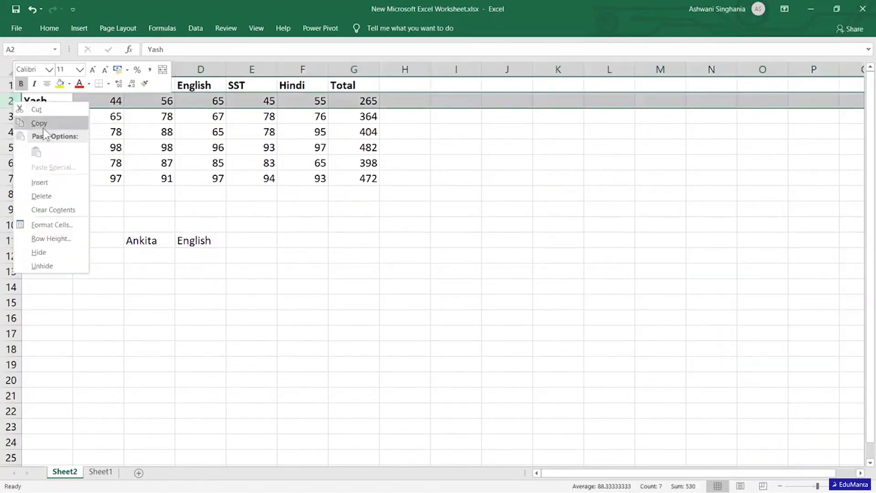
click(58, 183)
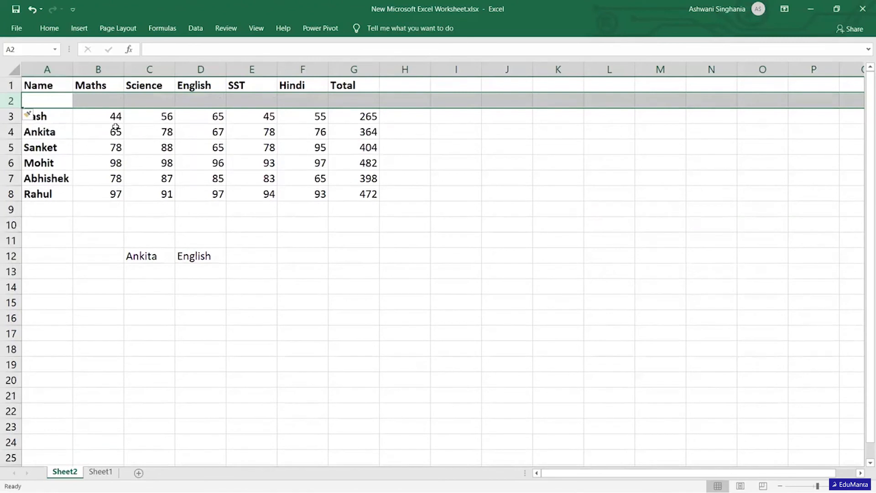
click(179, 103)
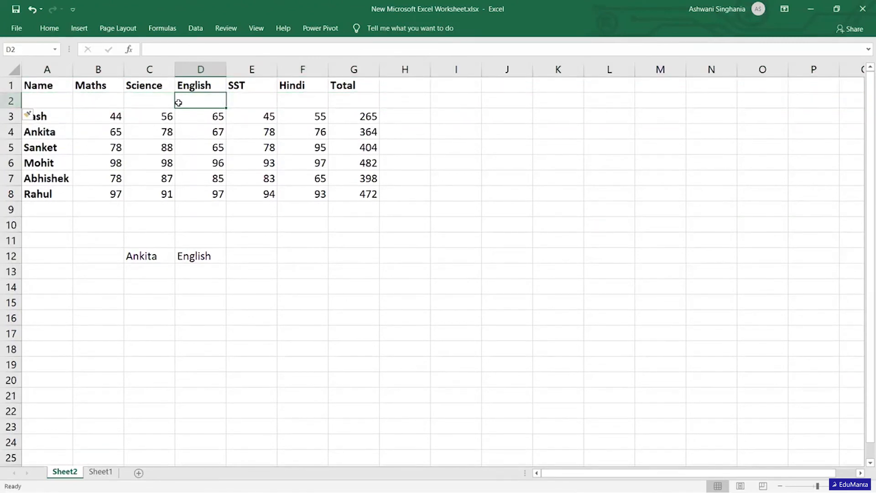
Number the columns 1 to 7 across A2:G2 beneath the headings.
click(51, 100)
text(1)
key(Tab)
text(2)
key(Tab)
text(3)
key(Tab)
text(4)
key(Tab)
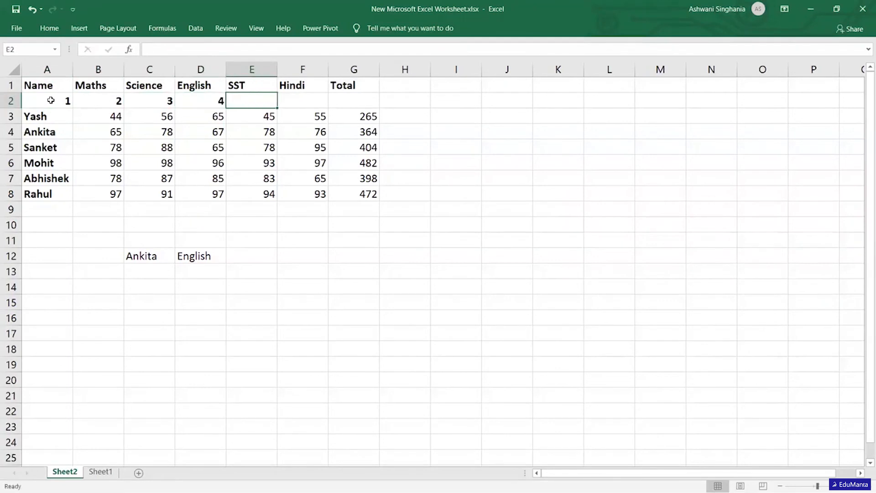
text(5)
key(Tab)
text(6)
key(ctrl+Return)
key(Tab)
text(7)
key(Tab)
key(Down)
key(Down)
key(Down)
key(Down)
key(Down)
key(Down)
key(Down)
Start a VLOOKUP formula in E12 with C12 as the lookup value and A1:G8 as the table array.
key(Left)
key(Left)
key(Down)
key(Left)
key(Down)
key(Down)
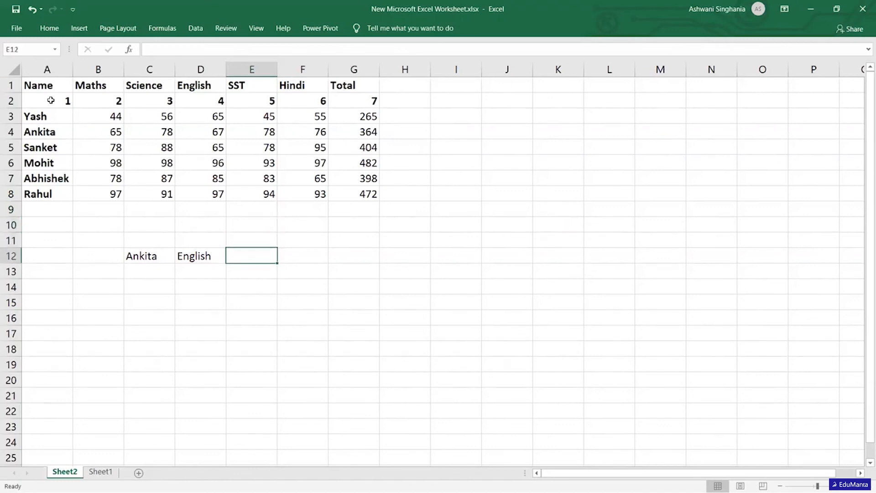
text(=vlook)
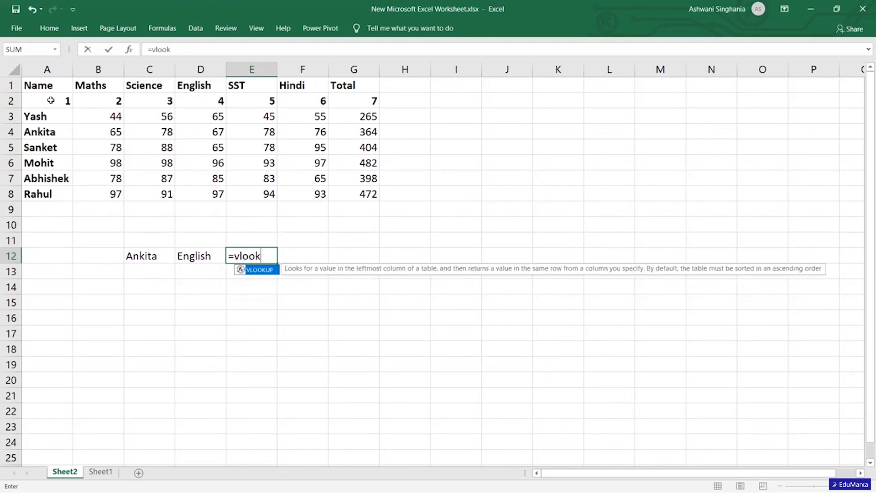
key(Tab)
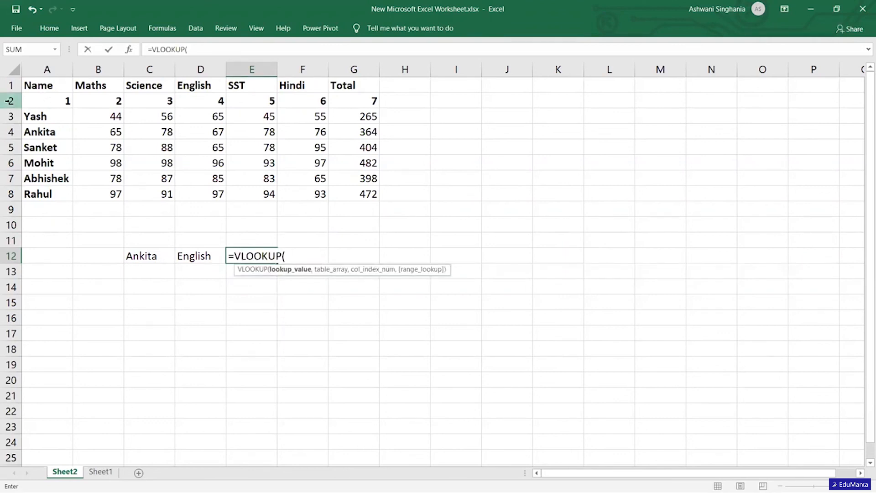
click(152, 258)
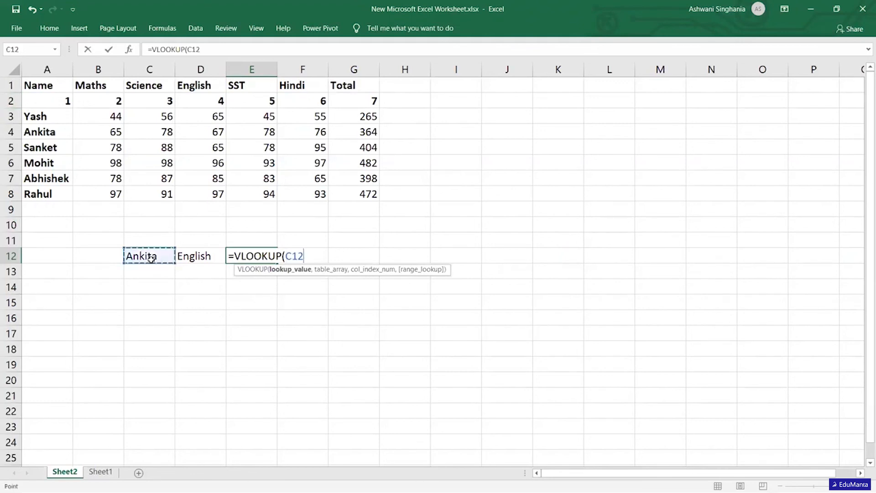
text(,)
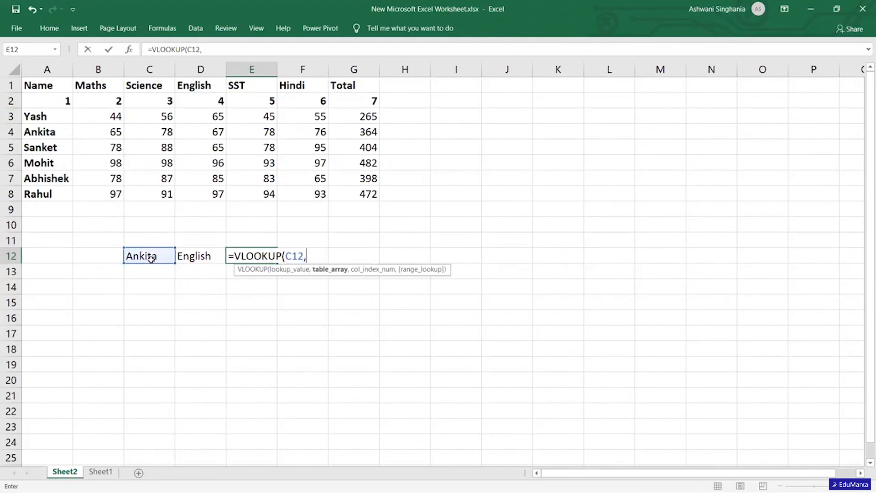
click(36, 86)
drag(149, 135, 360, 199)
text(,)
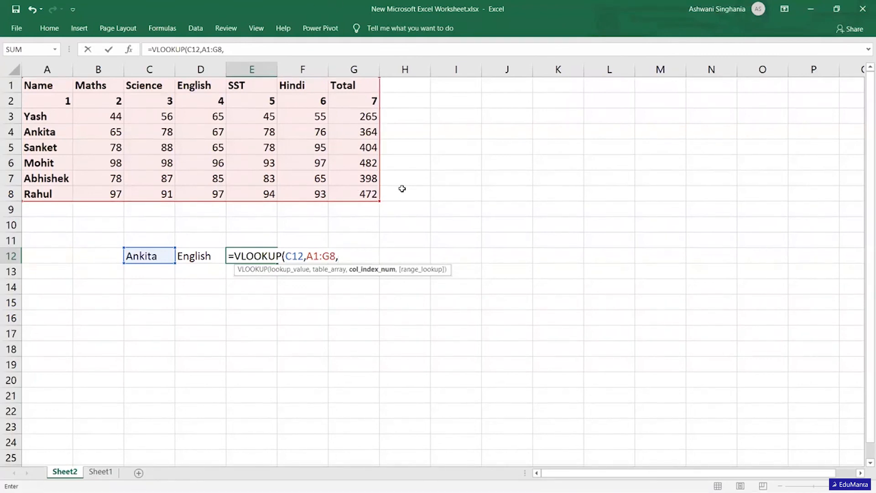
Nest an HLOOKUP as the VLOOKUP's column index, with lookup value D12, table array B1:G2 and row index 2.
text(6)
key(BackSpace)
text(h)
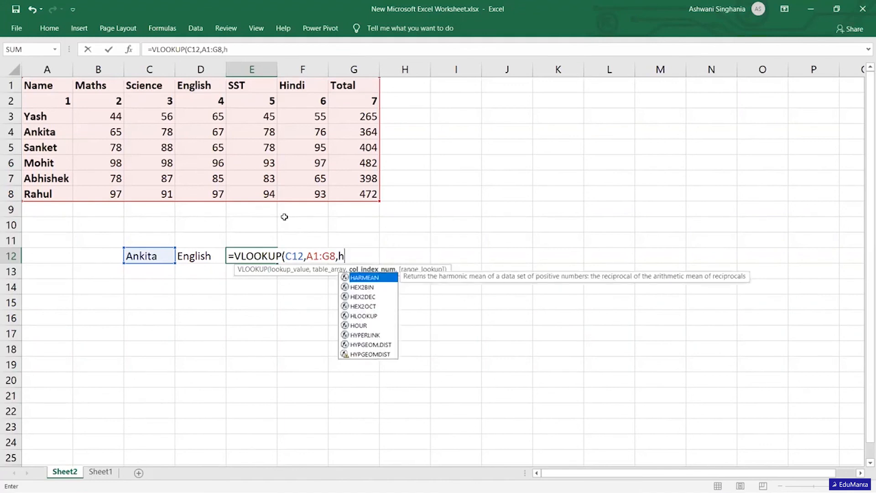
text(lo)
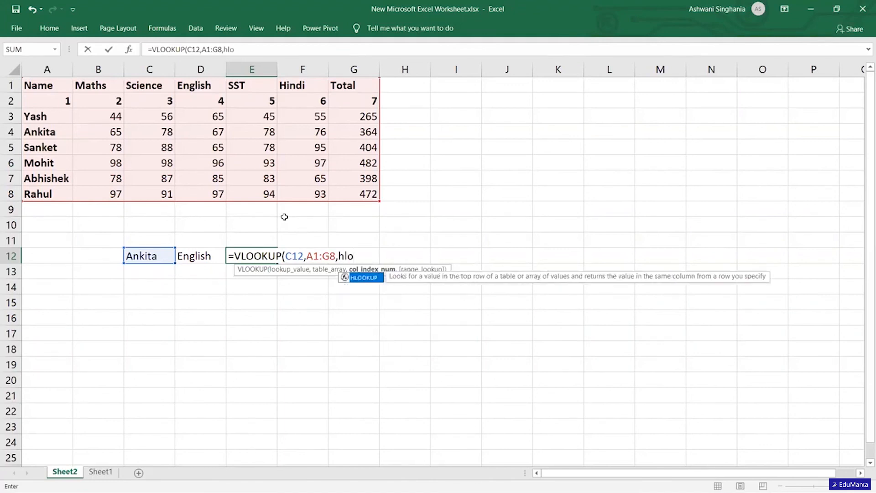
key(Tab)
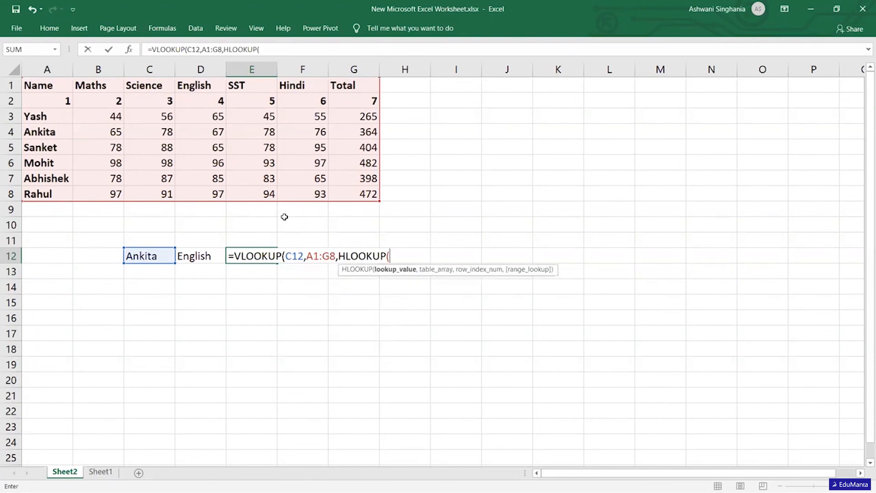
click(205, 256)
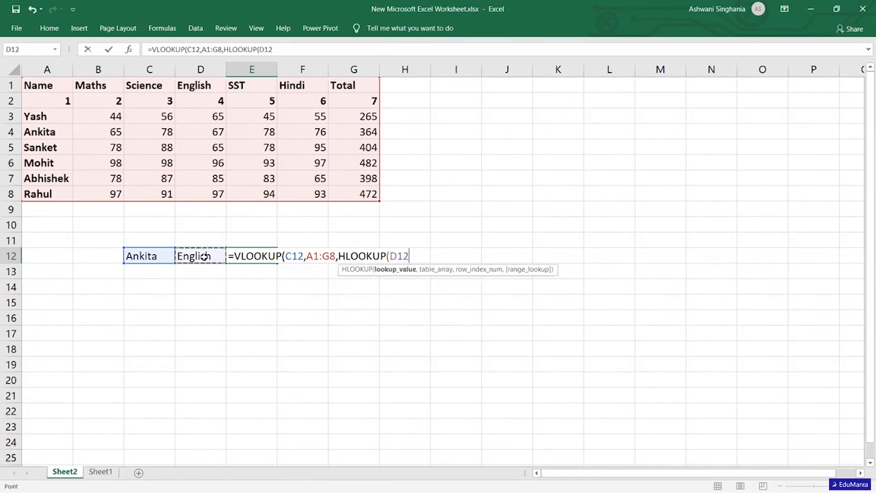
text(,)
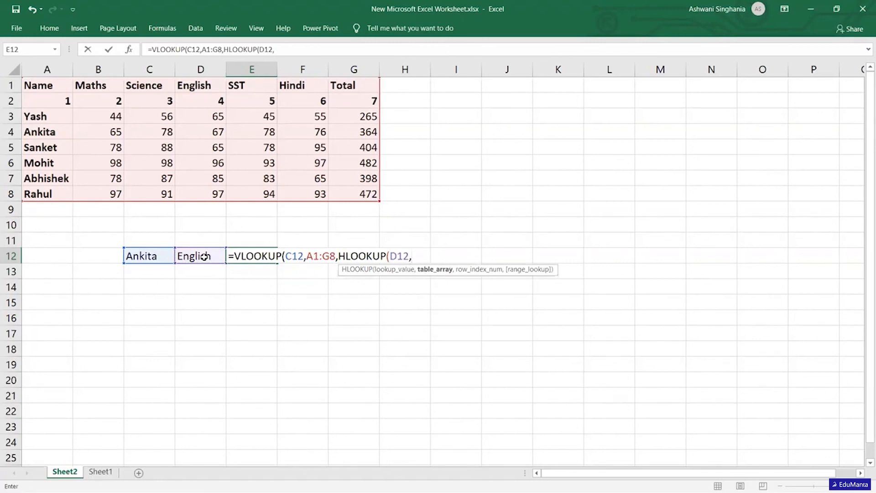
drag(101, 88, 332, 98)
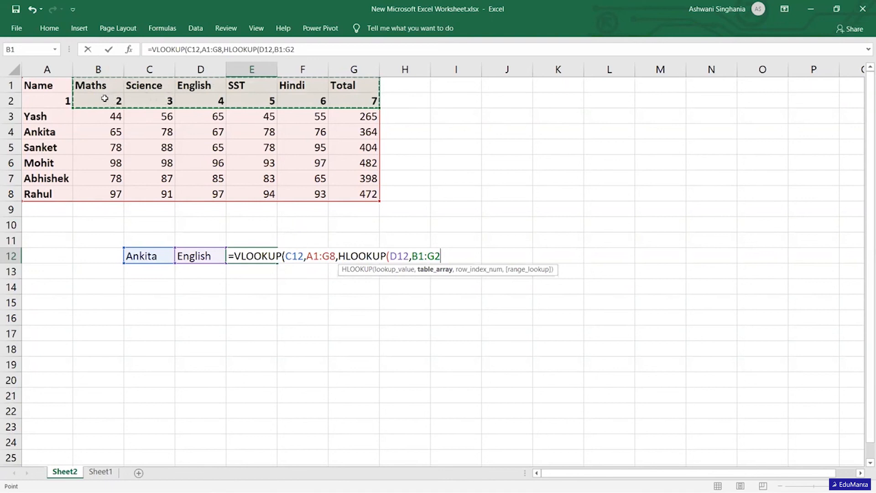
text(,)
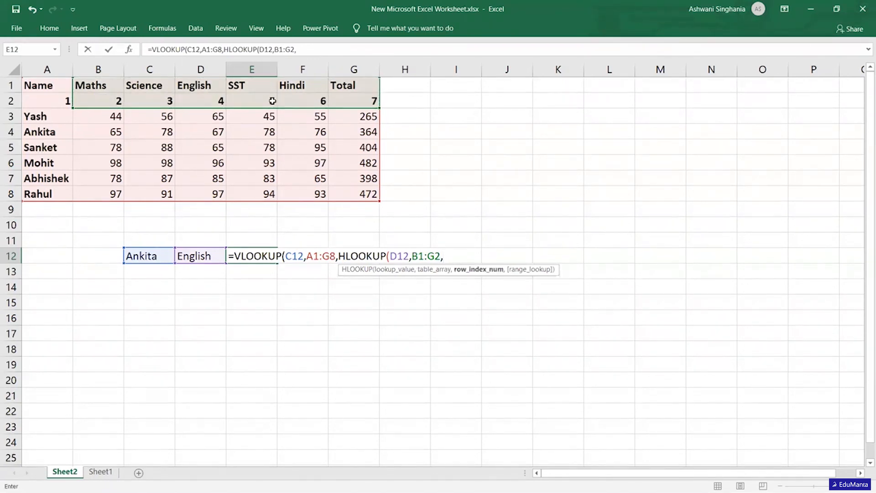
text(2)
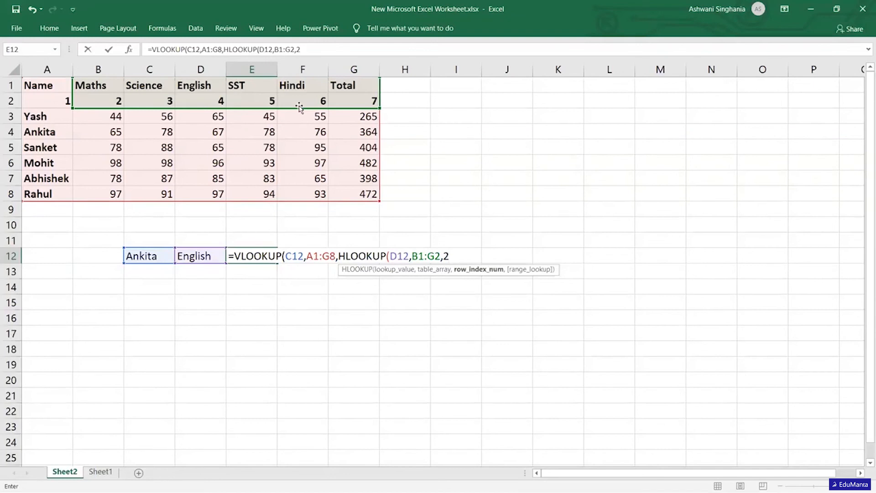
Set both the nested HLOOKUP and the outer VLOOKUP to exact match (FALSE) and enter the completed formula.
text(,)
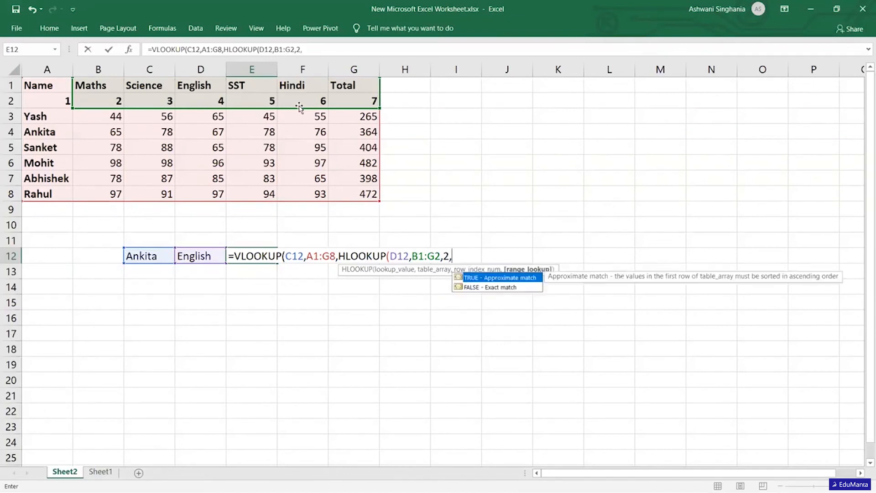
double_click(497, 287)
text(),)
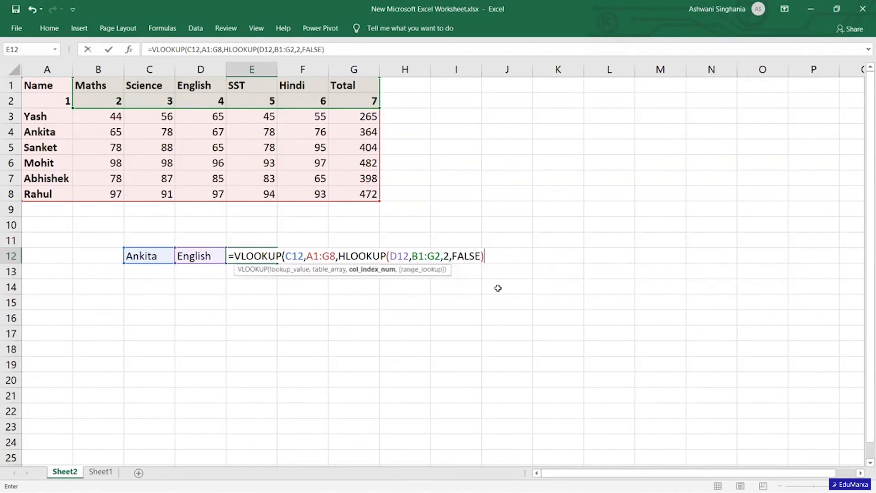
double_click(528, 288)
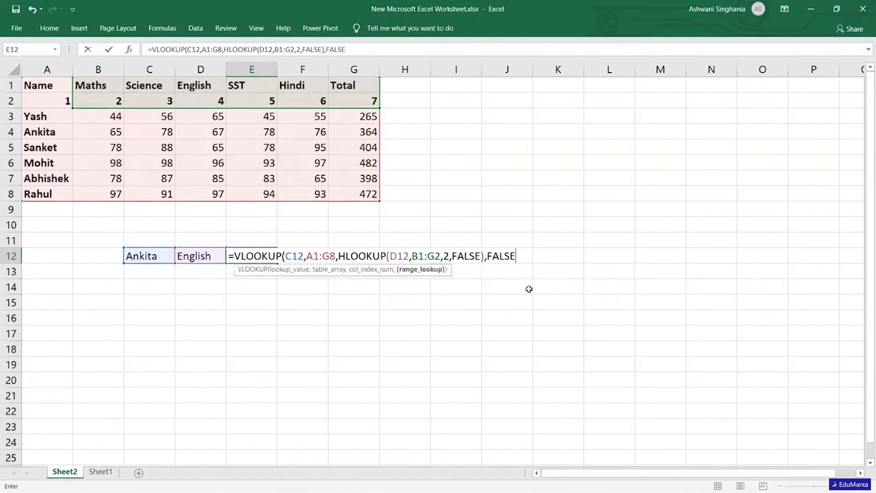
text())
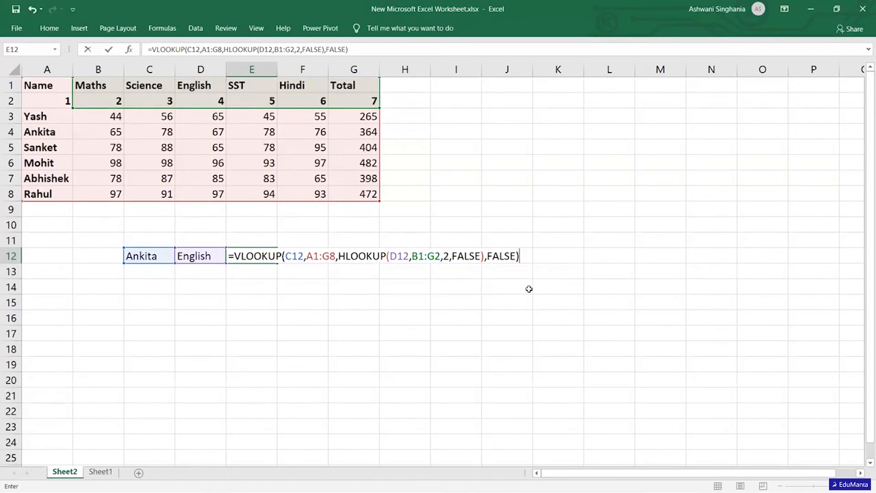
key(Return)
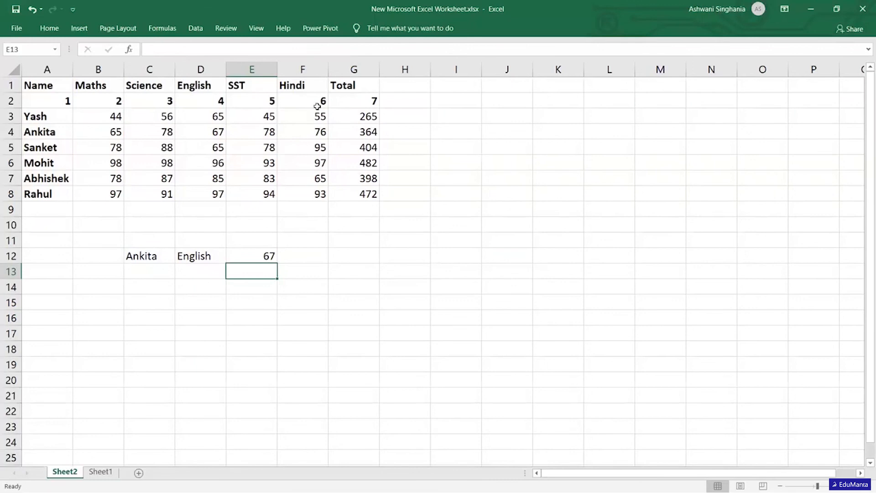
Choose the fourth student from C12's dropdown and compare the looked-up English mark with the marks table.
click(203, 134)
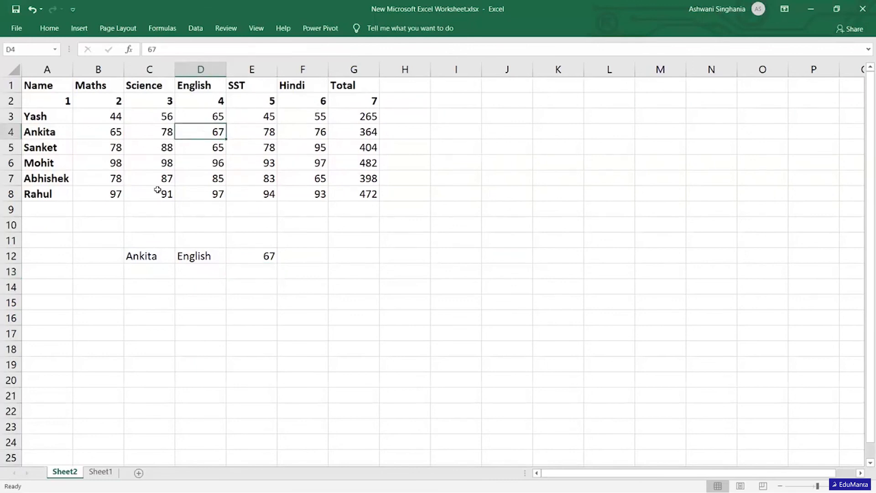
click(158, 256)
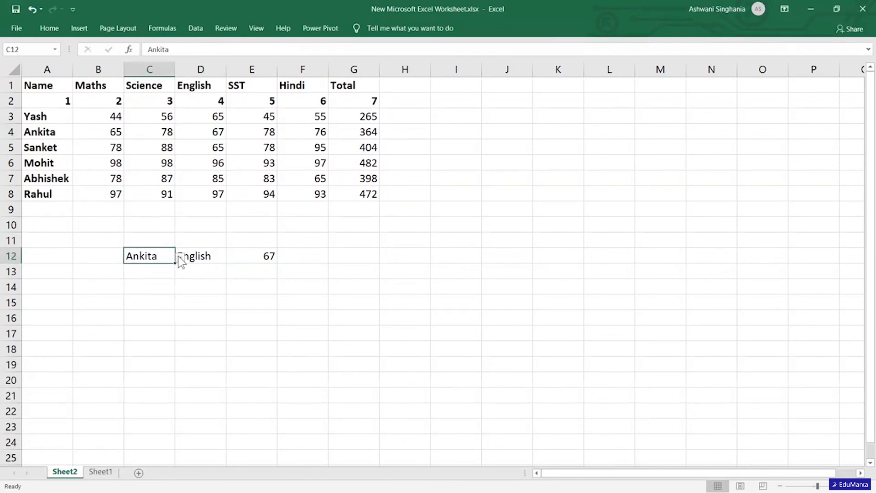
click(180, 257)
click(129, 302)
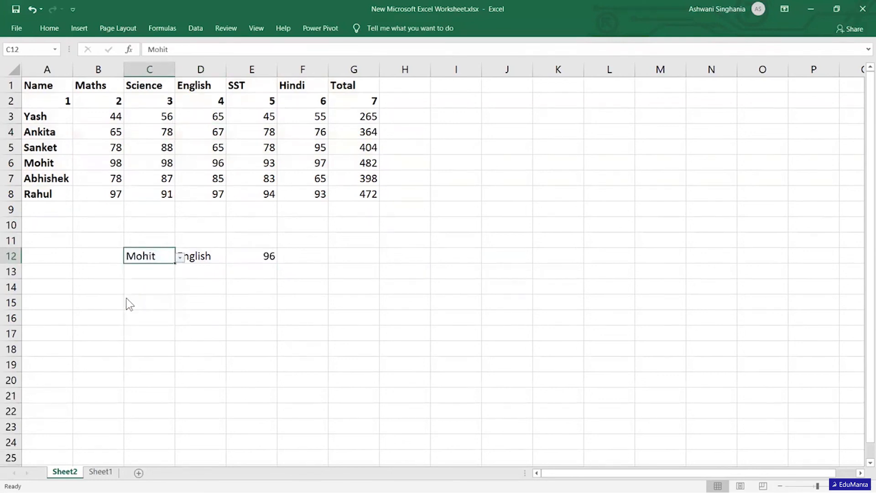
click(201, 256)
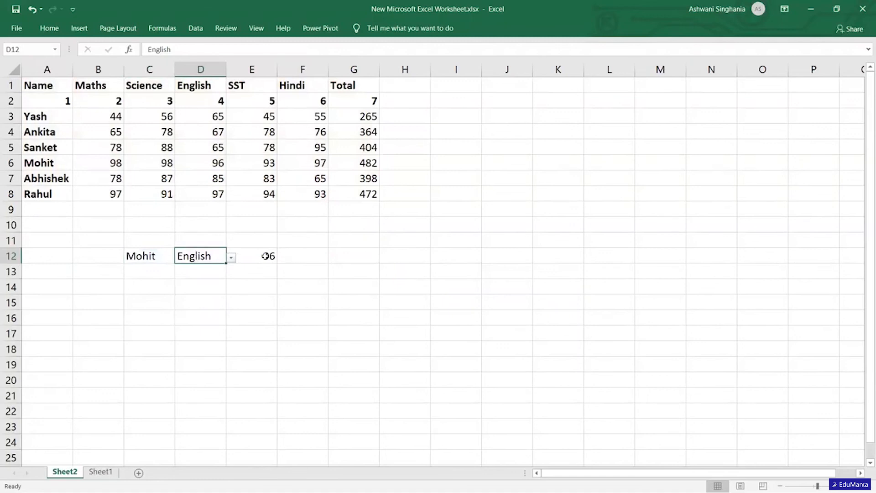
click(219, 165)
Change the subject in D12 to Science using its dropdown list.
click(201, 258)
click(230, 258)
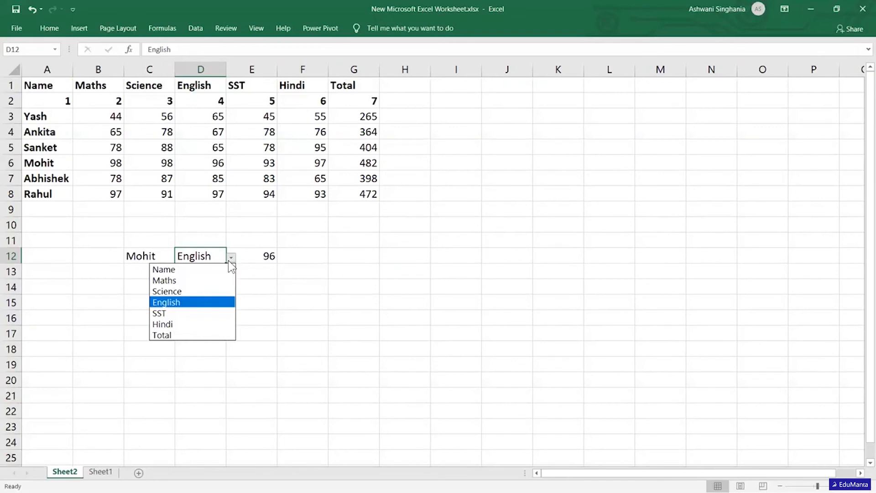
click(187, 292)
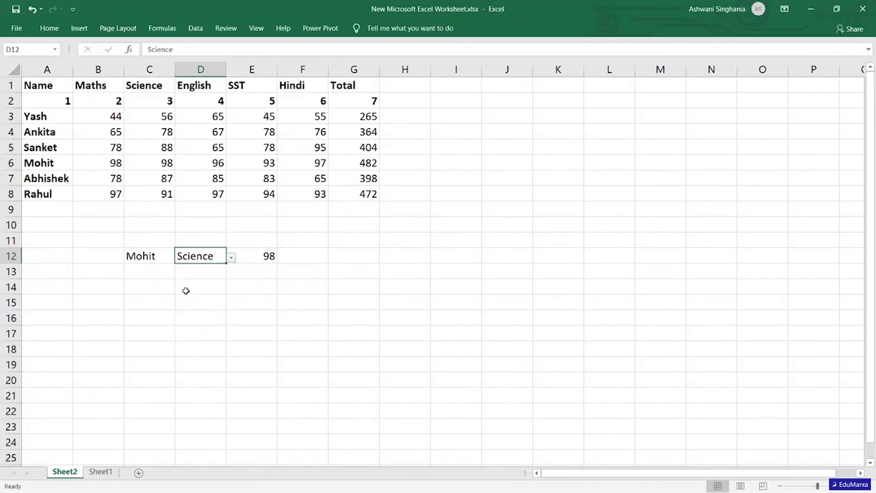
click(298, 238)
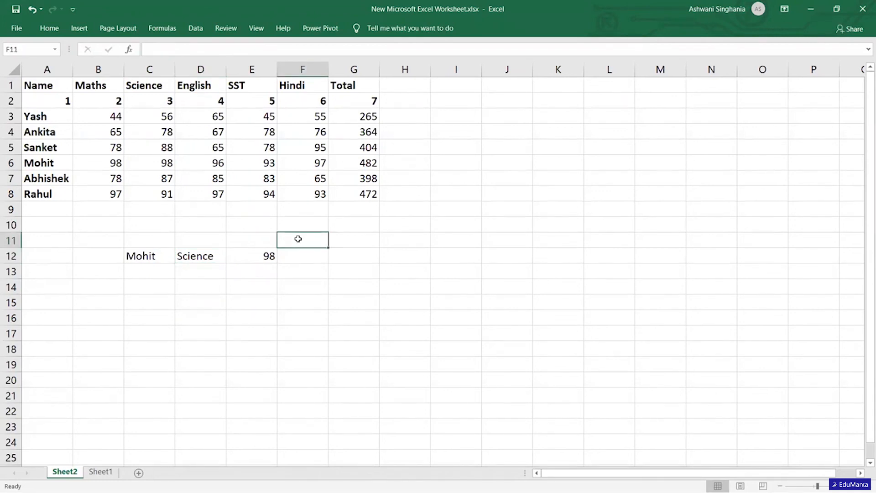